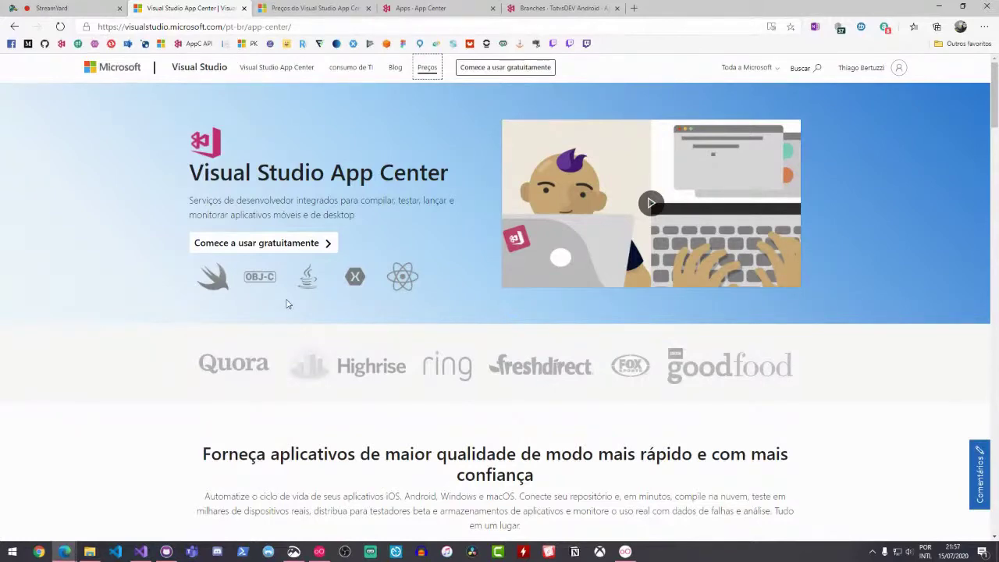
scroll(286, 308, down, 1)
scroll(284, 265, down, 4)
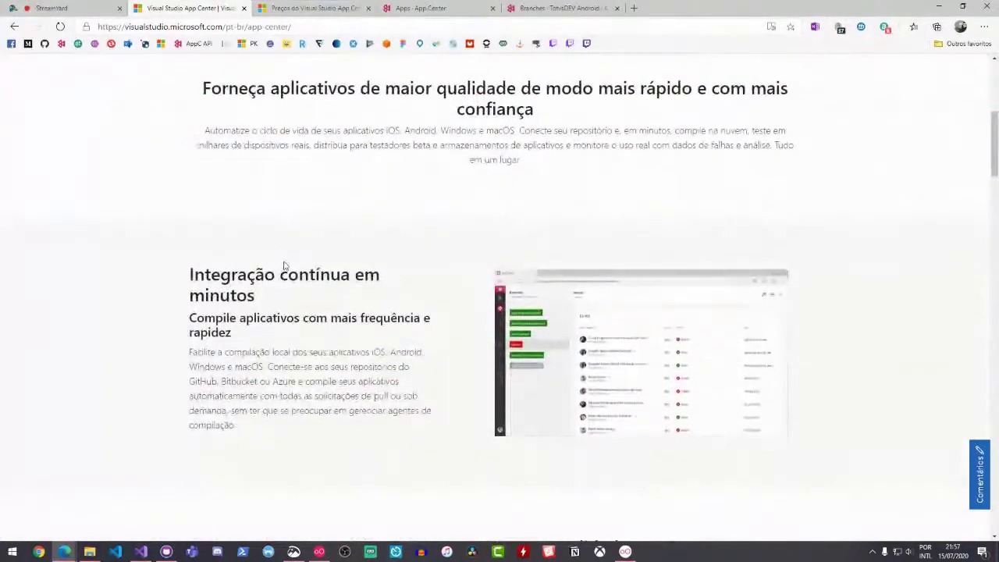
scroll(293, 270, down, 5)
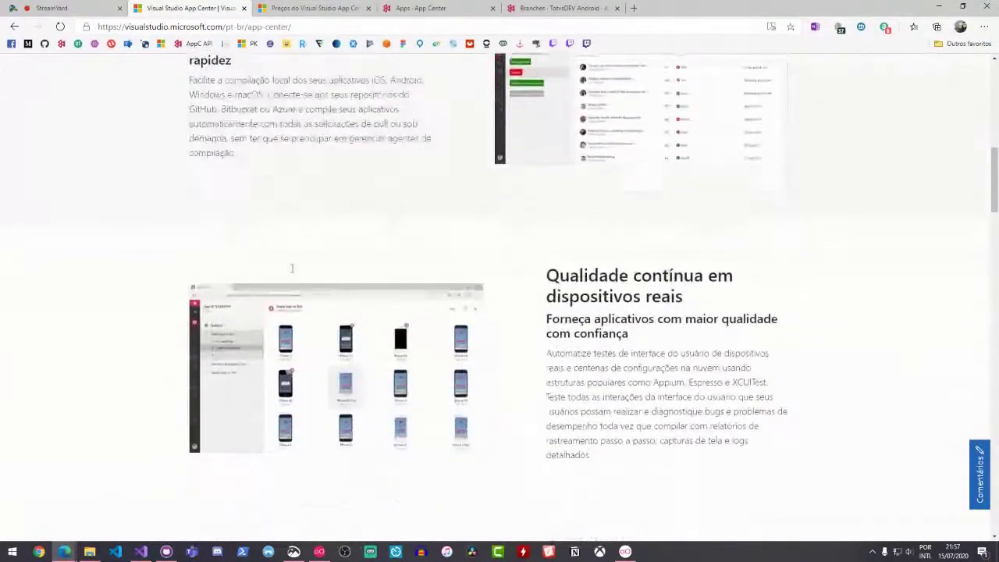
scroll(292, 272, down, 1)
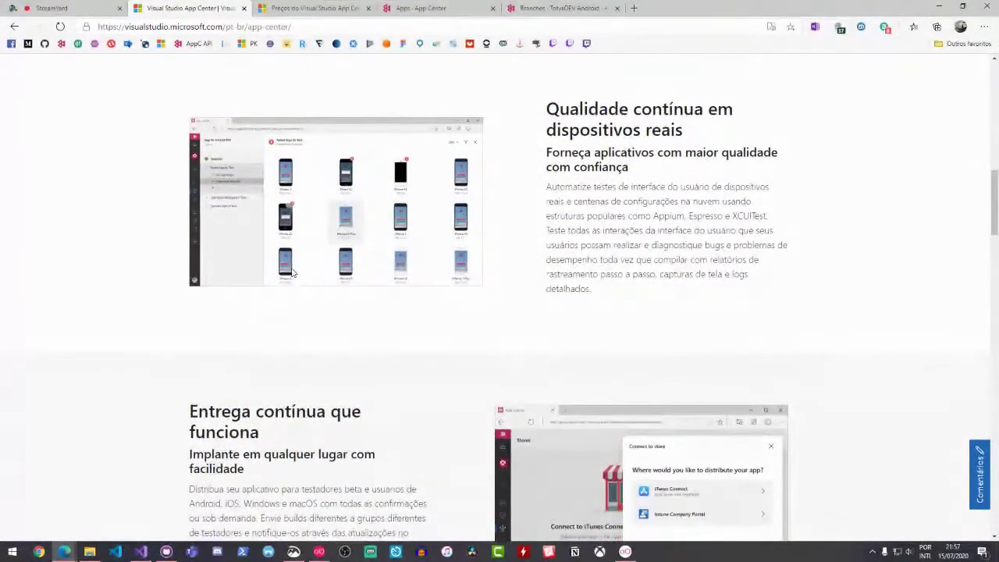
scroll(293, 273, down, 1)
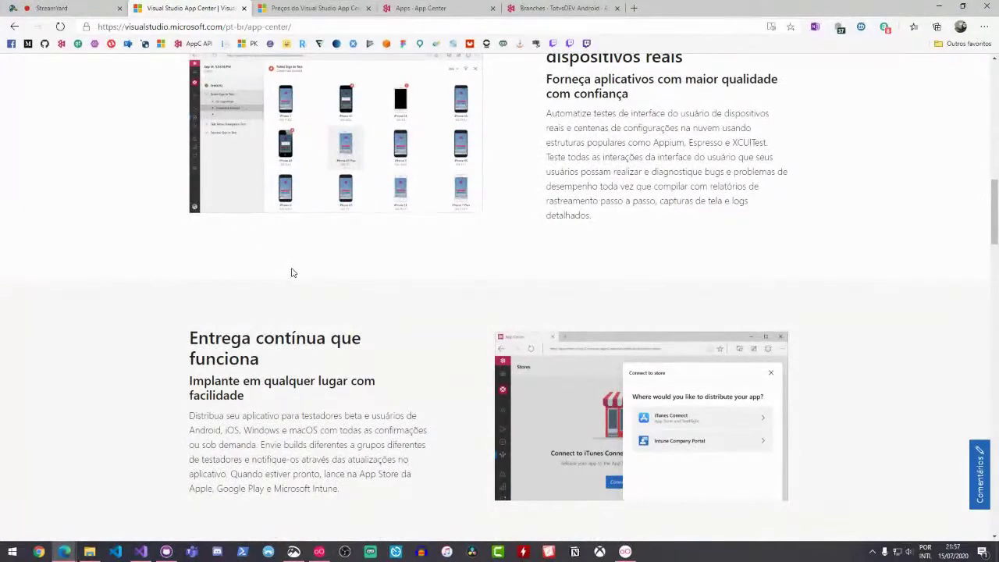
scroll(293, 272, down, 5)
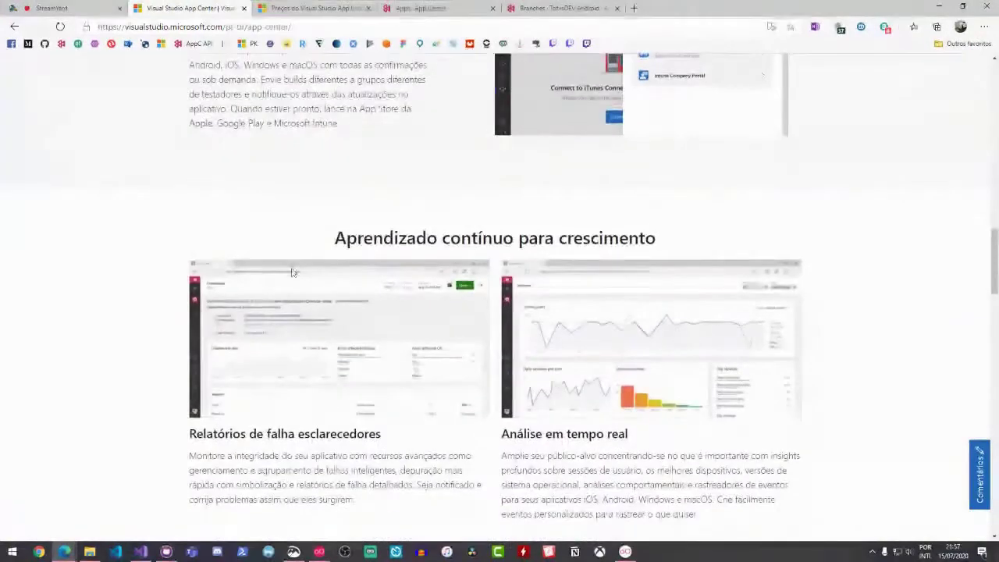
scroll(293, 273, down, 5)
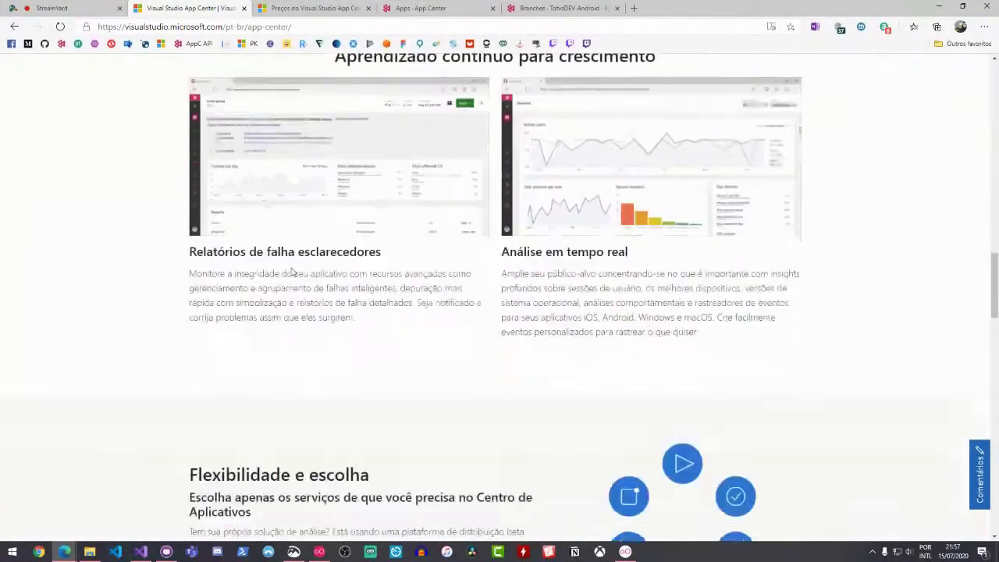
scroll(293, 272, down, 1)
scroll(292, 272, down, 1)
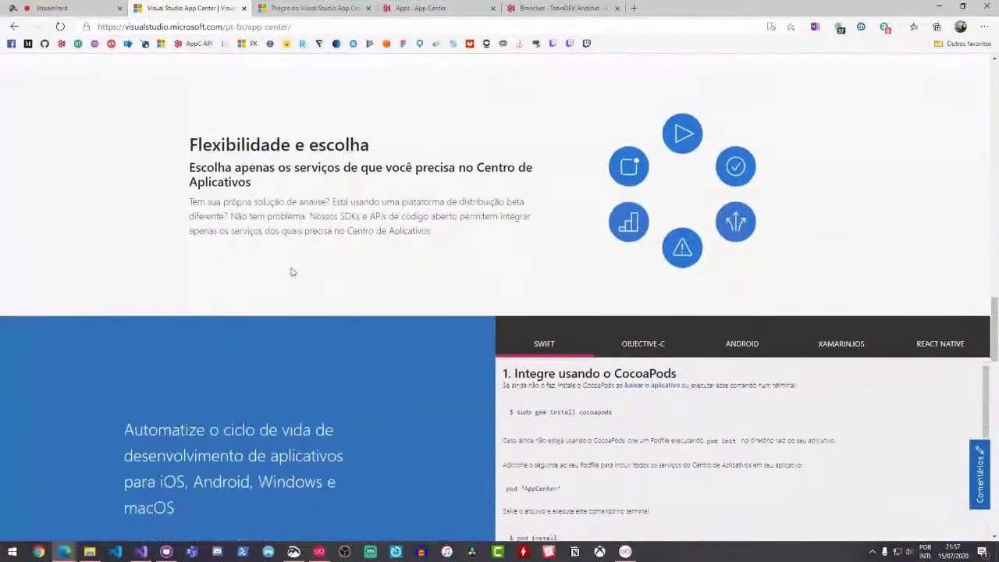
scroll(293, 272, down, 2)
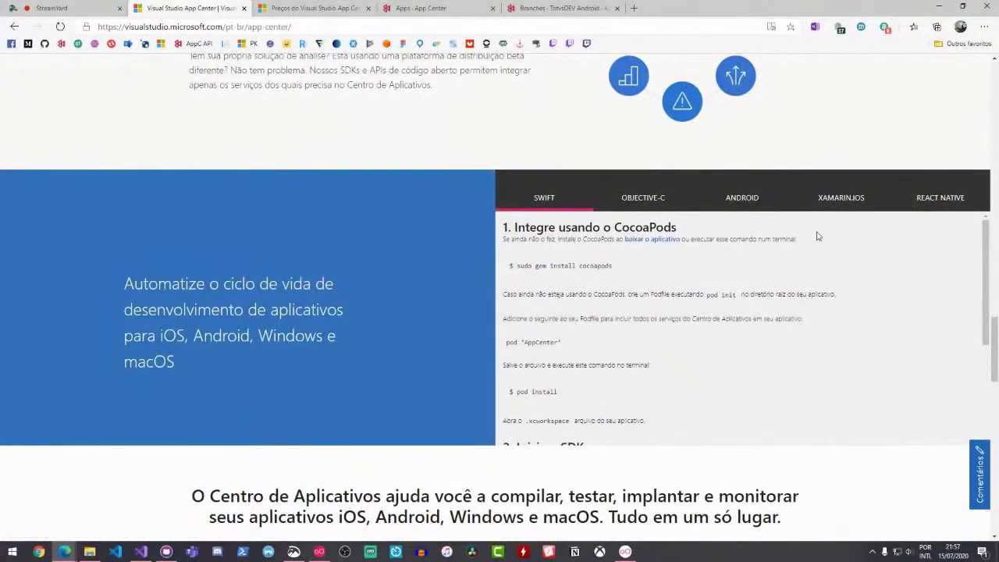
scroll(801, 251, down, 1)
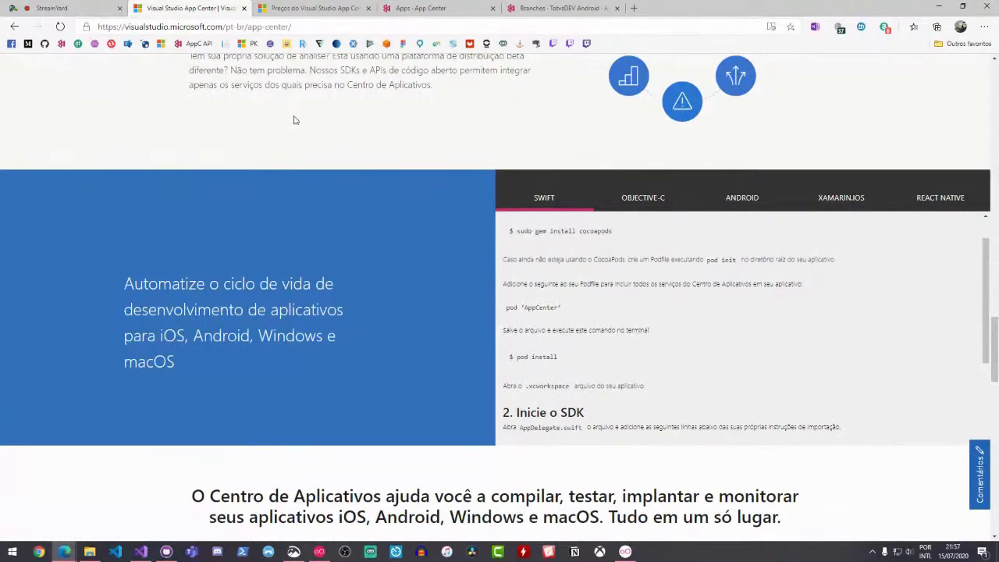
Scroll through the free-tier table on the Preços page, then go back to the Apps list
click(294, 8)
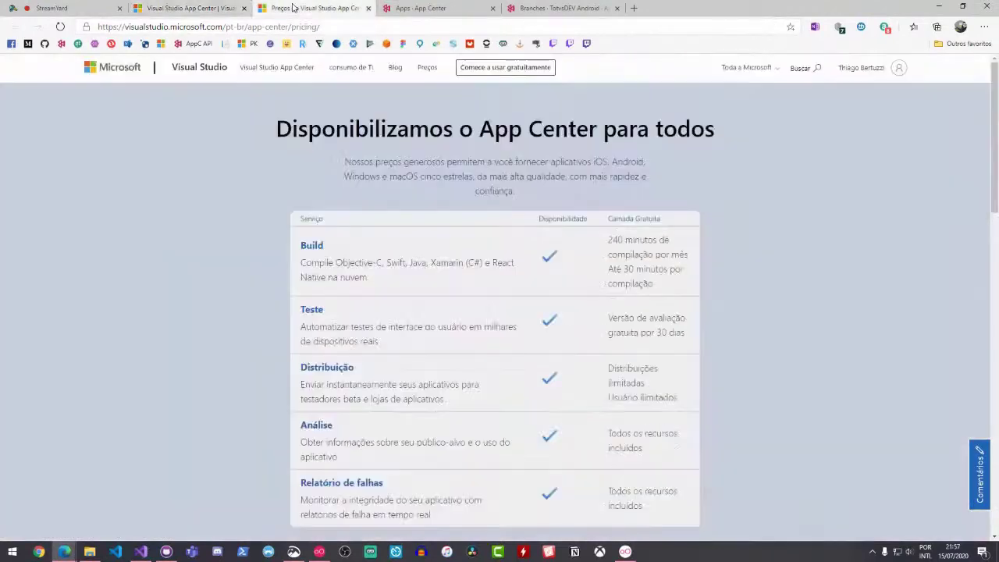
scroll(780, 262, down, 1)
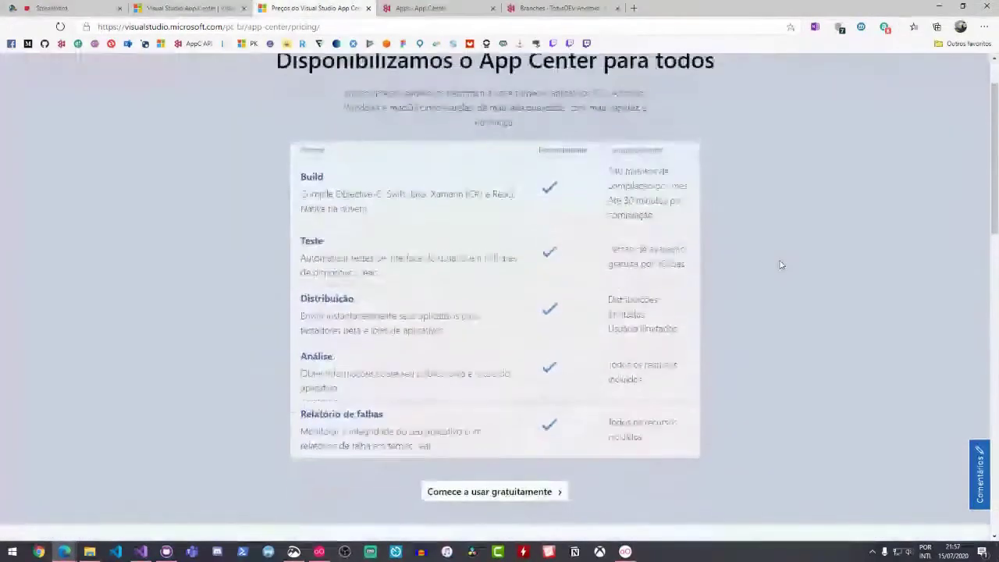
scroll(781, 266, up, 1)
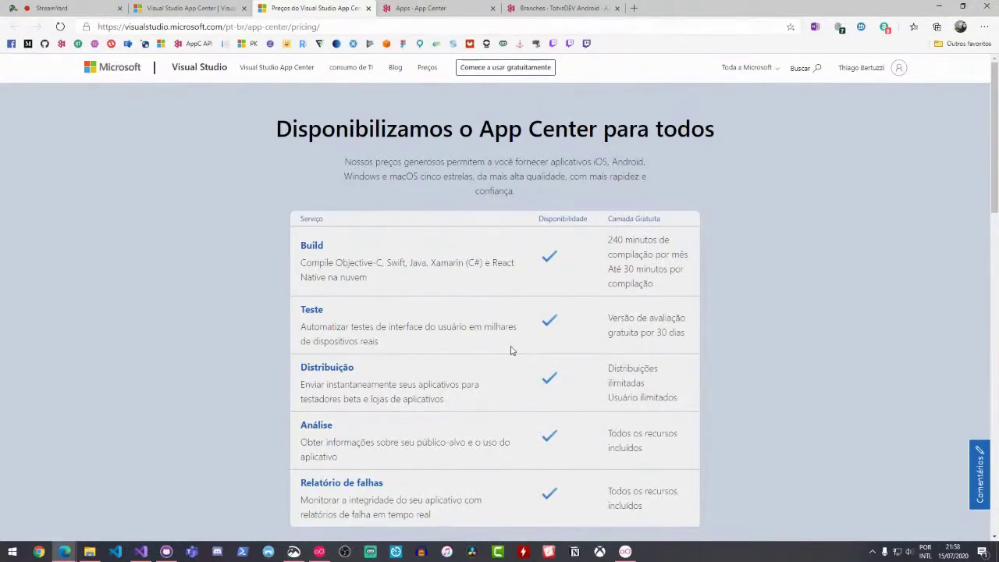
scroll(521, 286, down, 2)
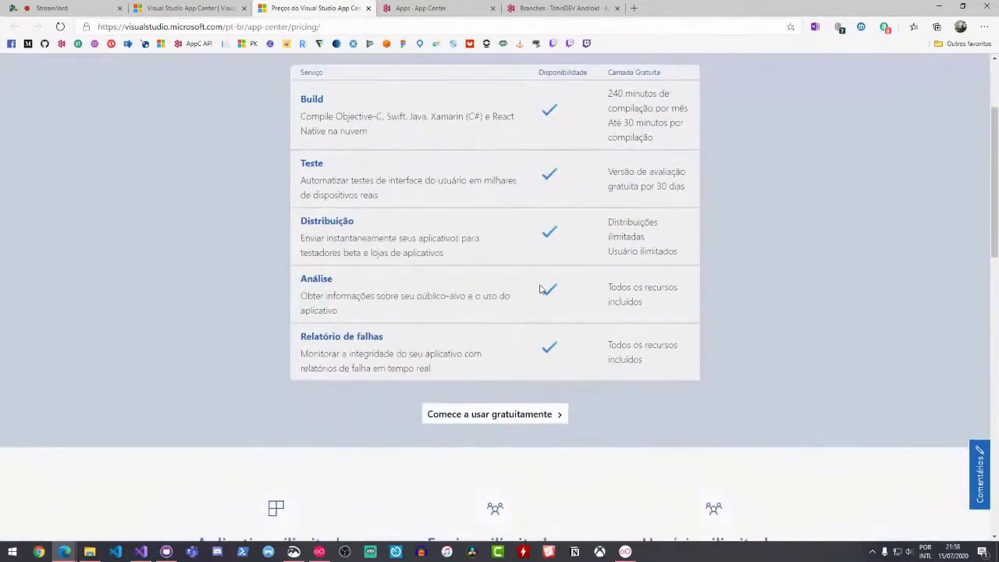
scroll(539, 289, up, 2)
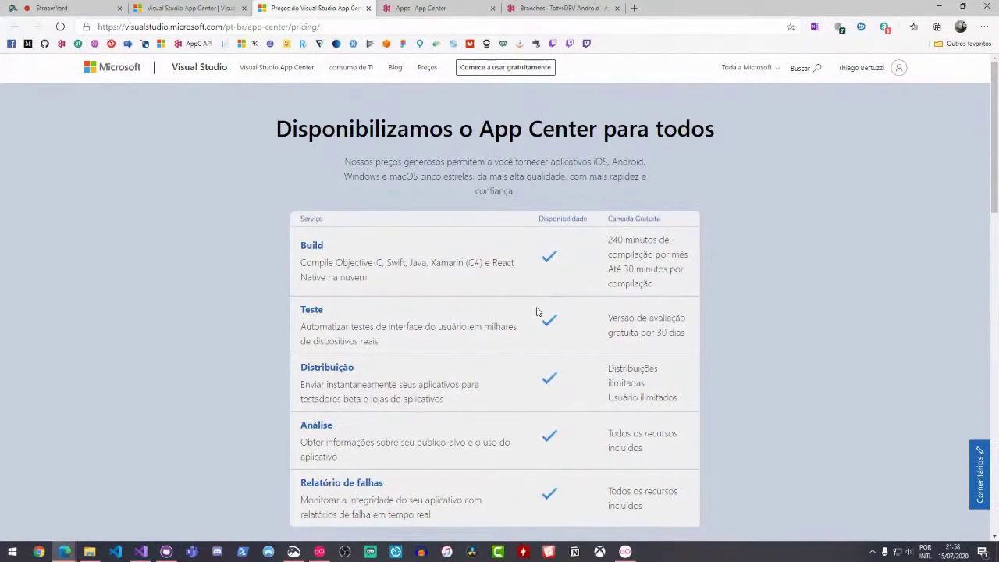
scroll(535, 285, down, 1)
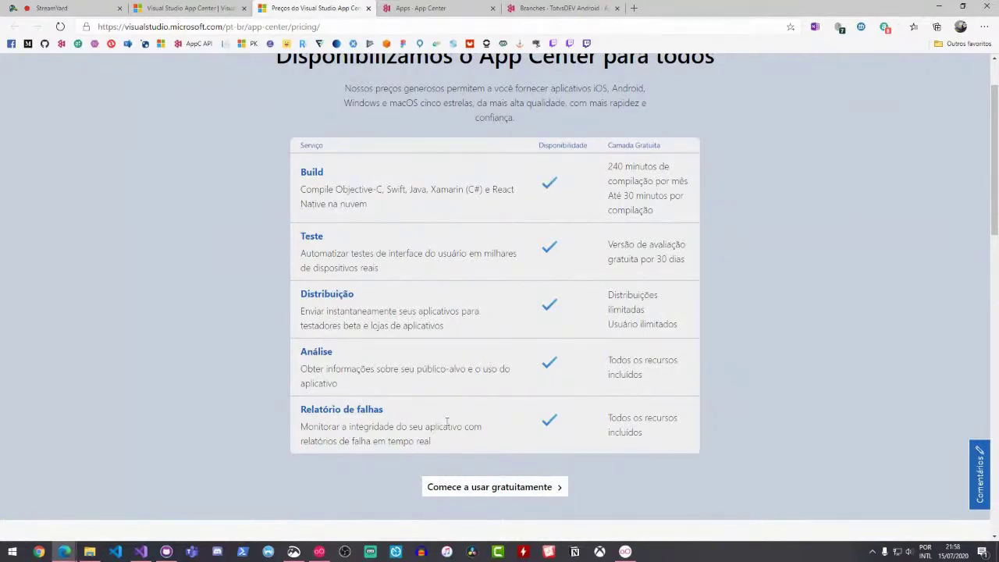
scroll(447, 421, down, 2)
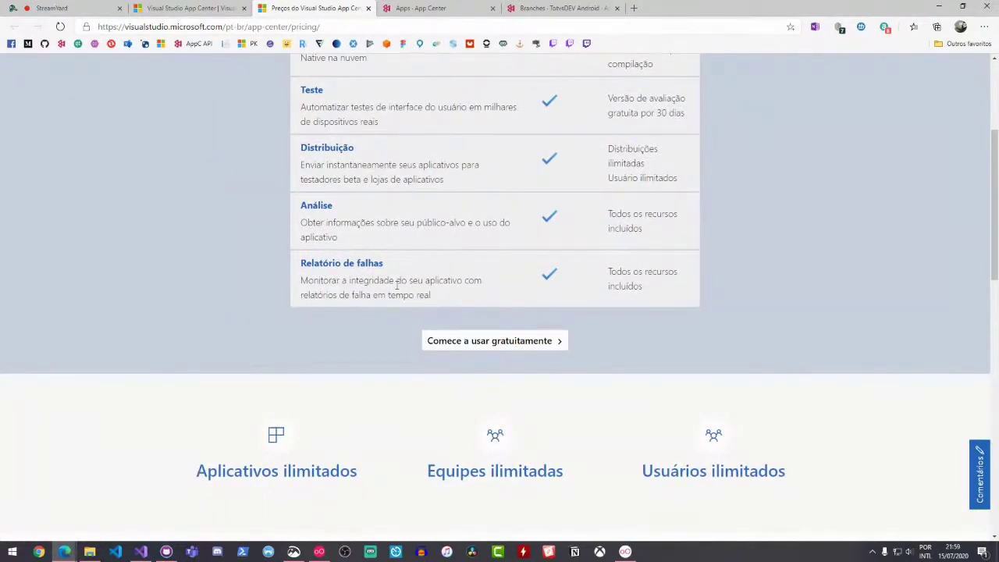
scroll(396, 285, up, 1)
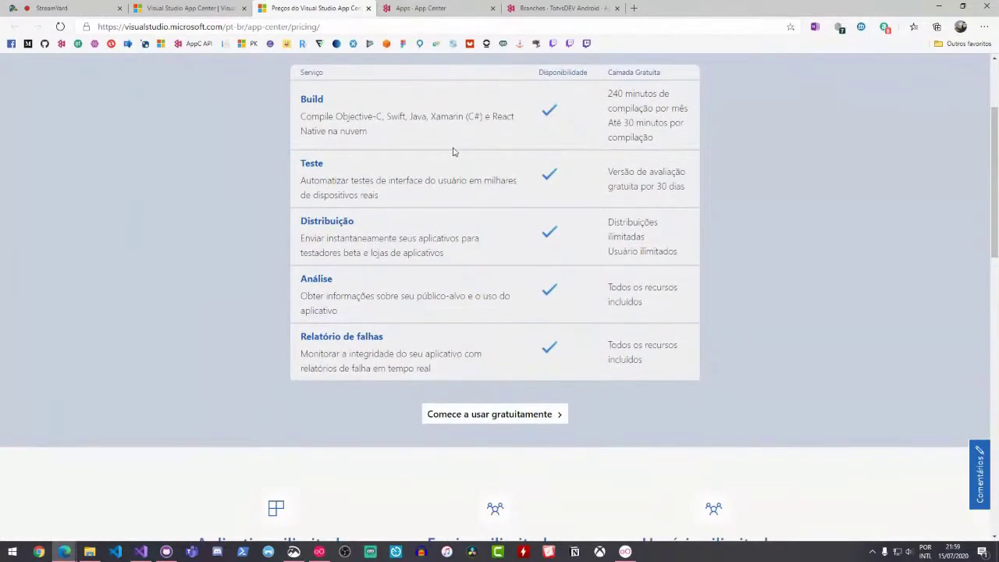
click(458, 9)
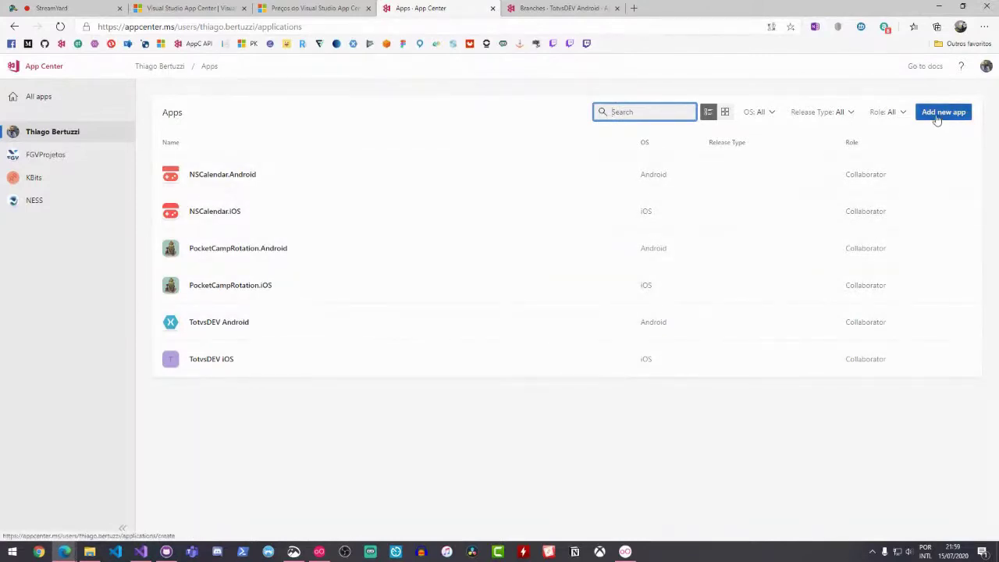
Add a new app with OS Android, platform Xamarin and name AzureNaPraticaAndroid
click(936, 117)
click(935, 117)
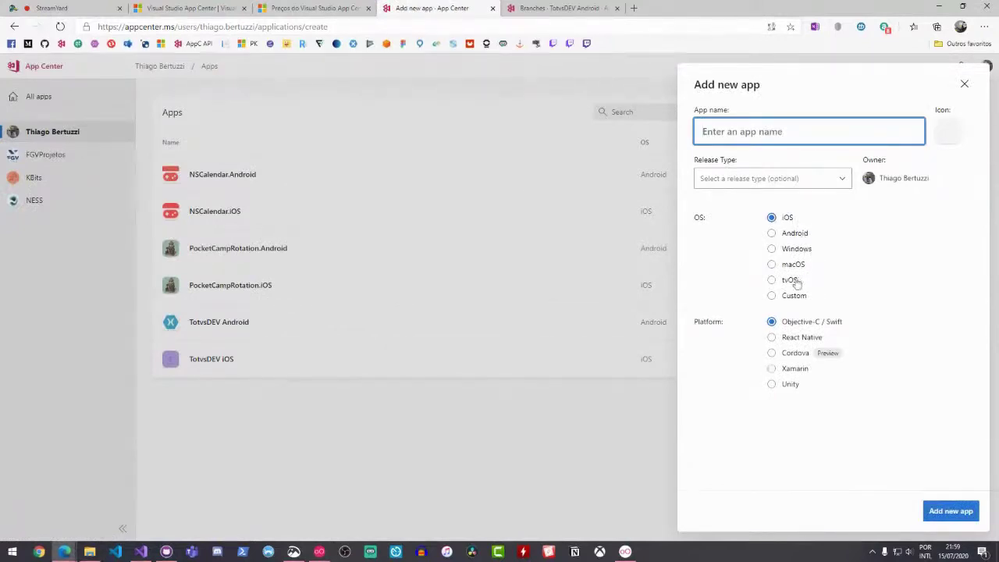
click(804, 234)
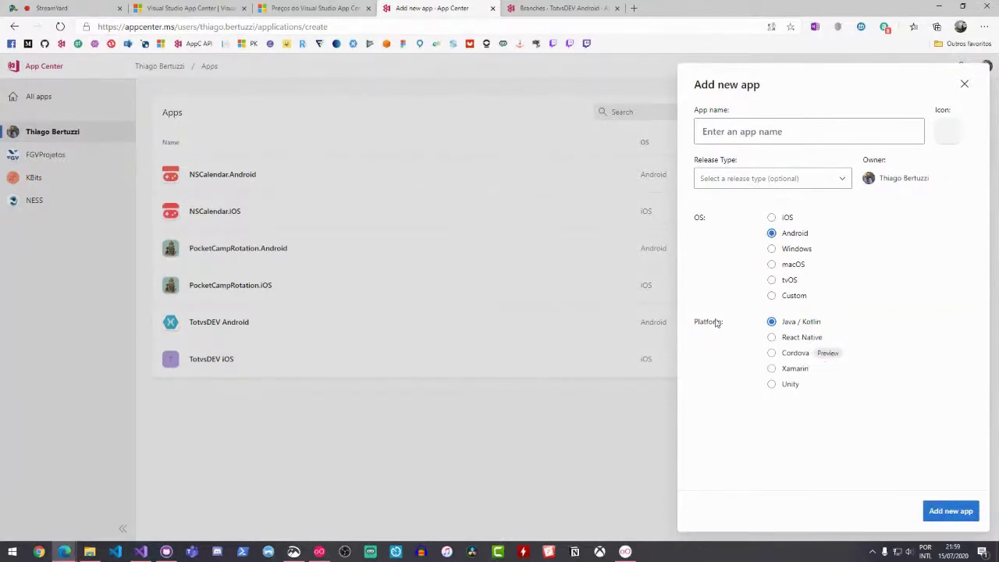
key(ctrl+plus)
key(ctrl+plus)
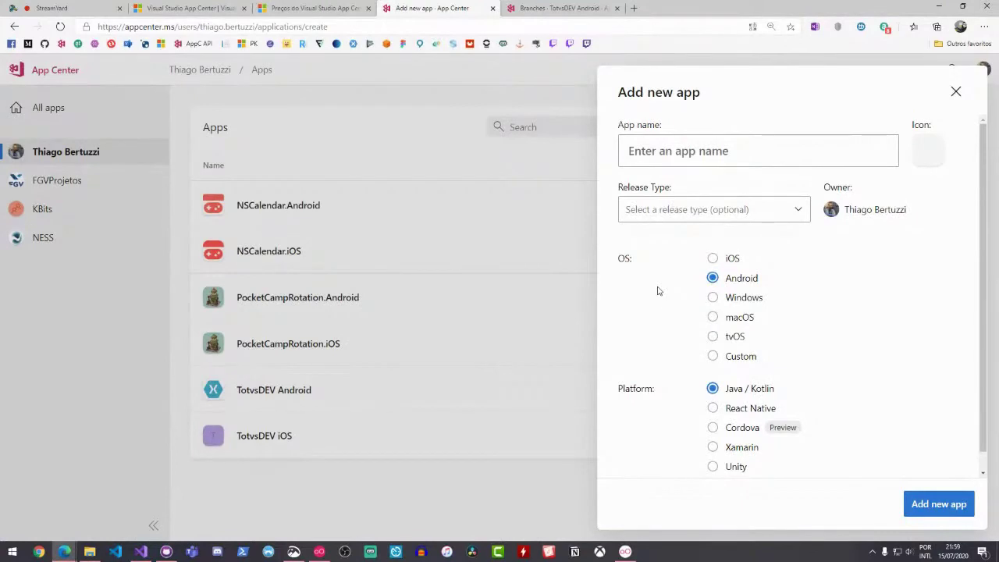
scroll(731, 342, down, 1)
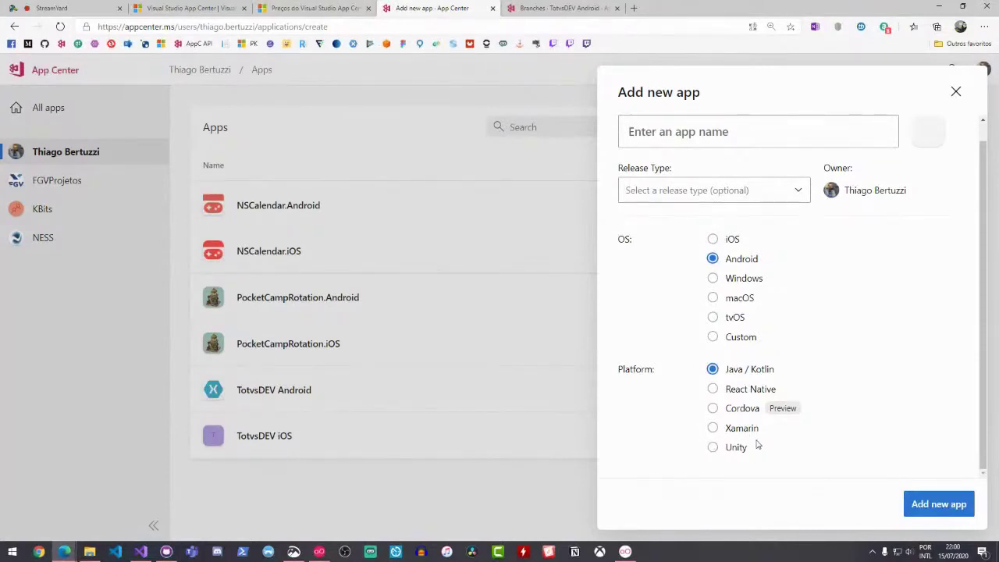
click(745, 428)
click(732, 145)
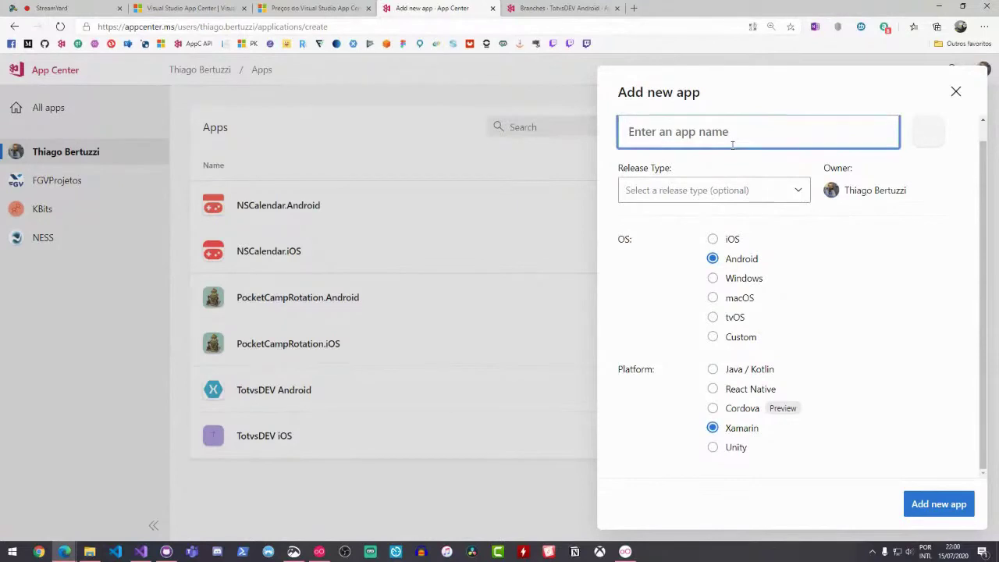
text(Azure)
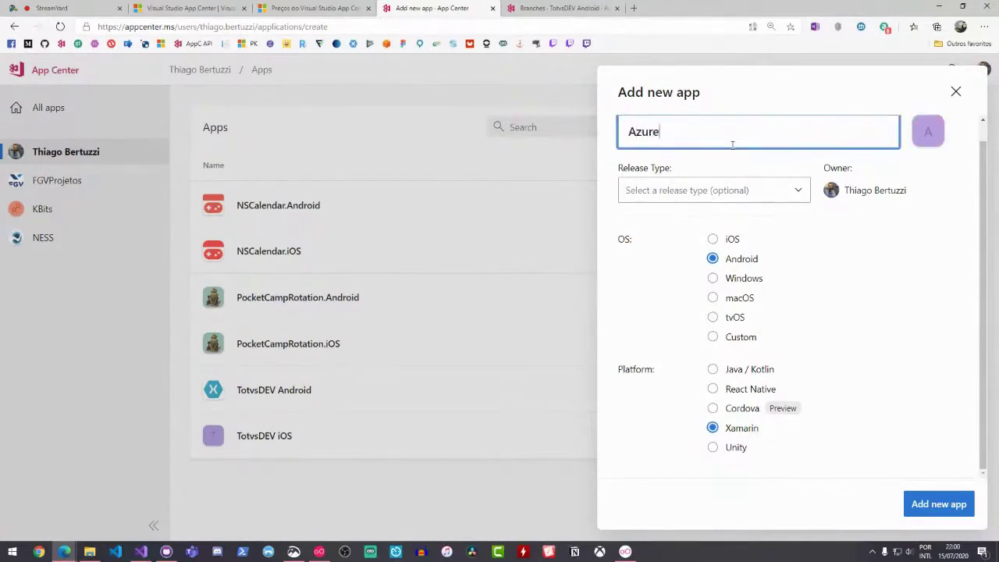
text(NaPratica)
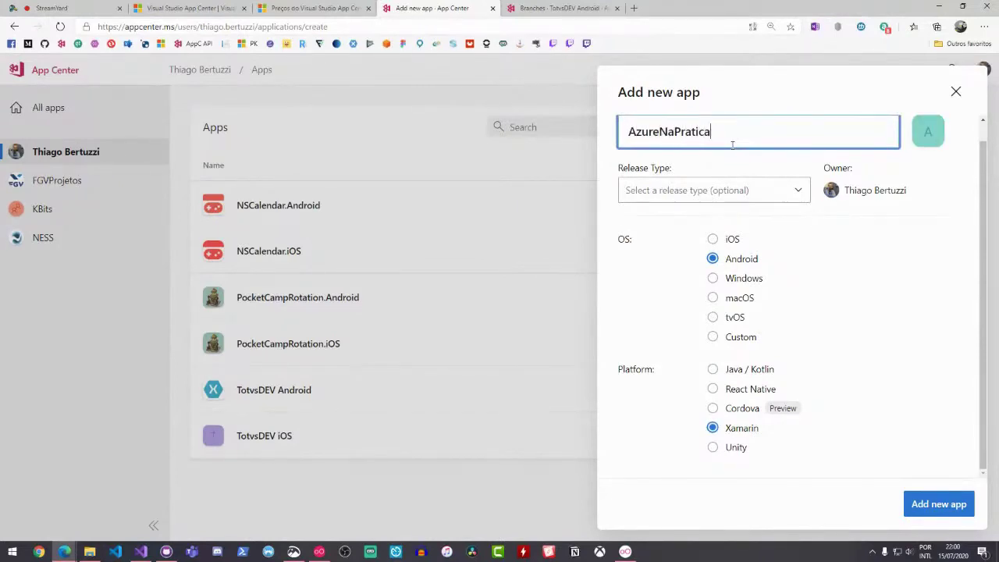
text(Android)
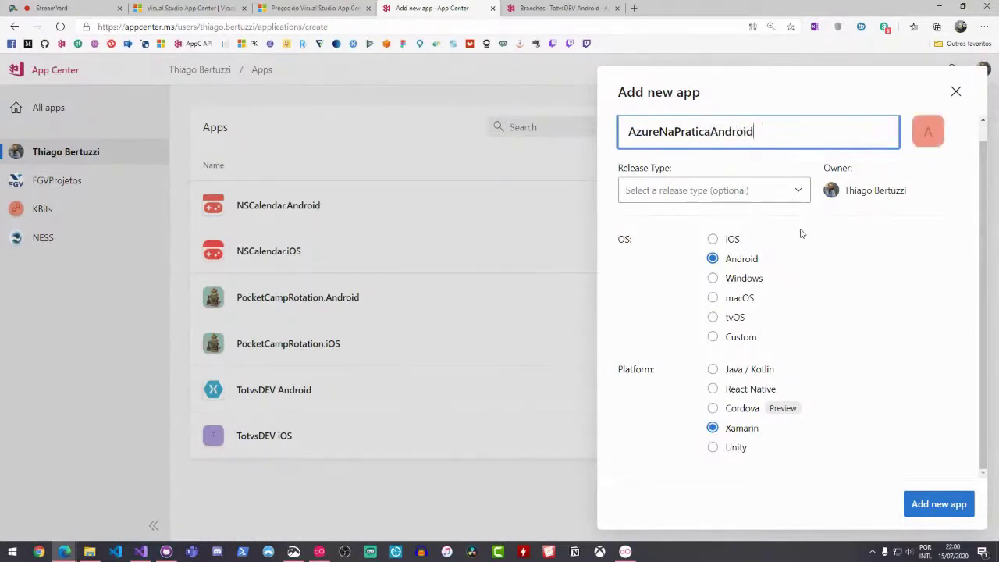
click(931, 503)
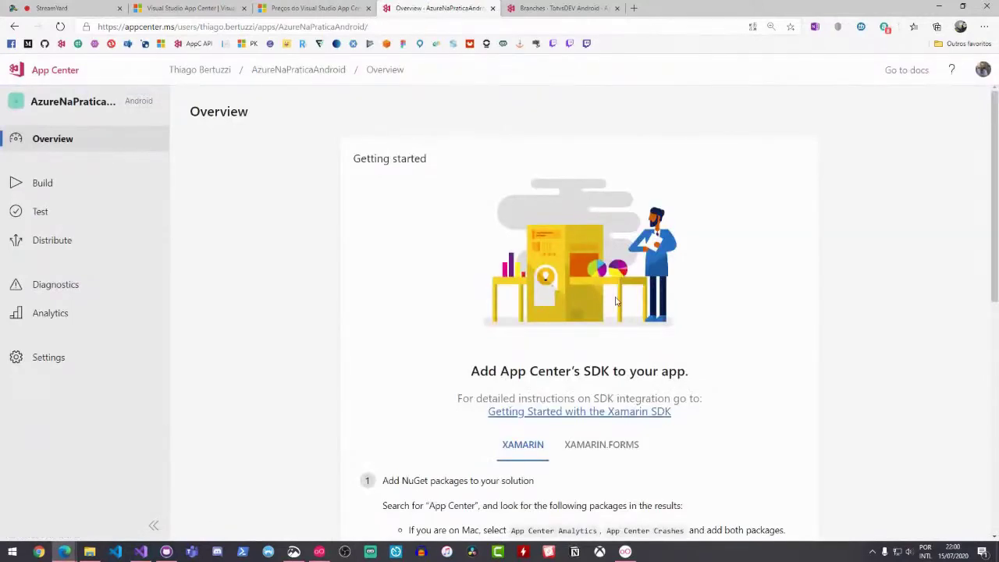
Scroll through the SDK getting-started steps and switch them to the XAMARIN.FORMS version
scroll(603, 290, down, 1)
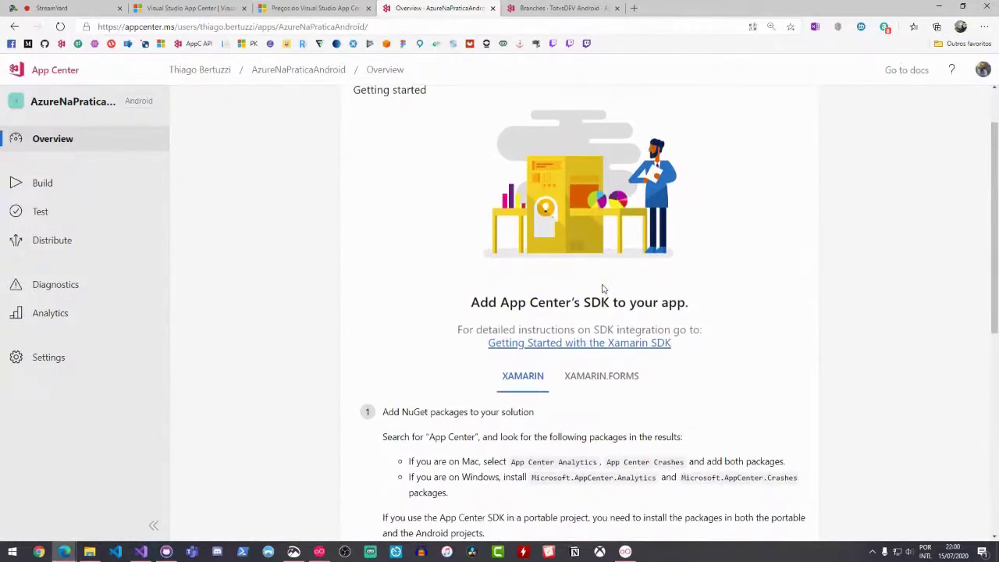
scroll(603, 289, down, 3)
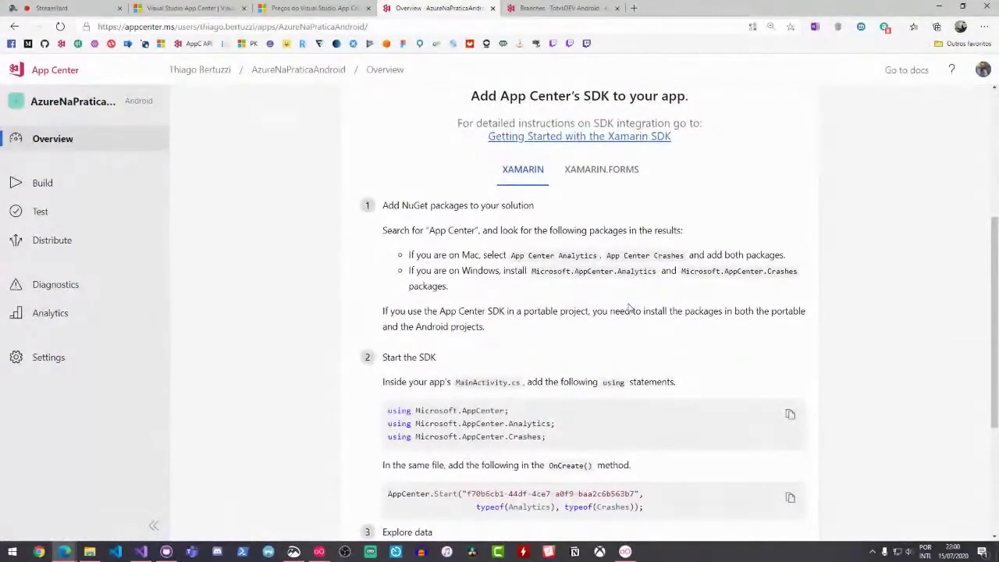
scroll(629, 308, up, 1)
scroll(538, 328, down, 2)
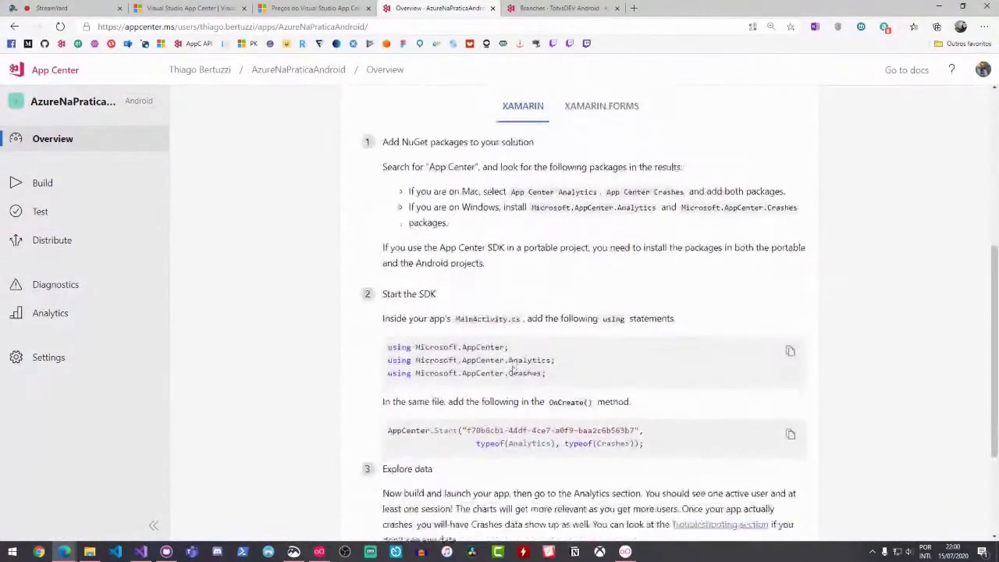
scroll(497, 341, down, 1)
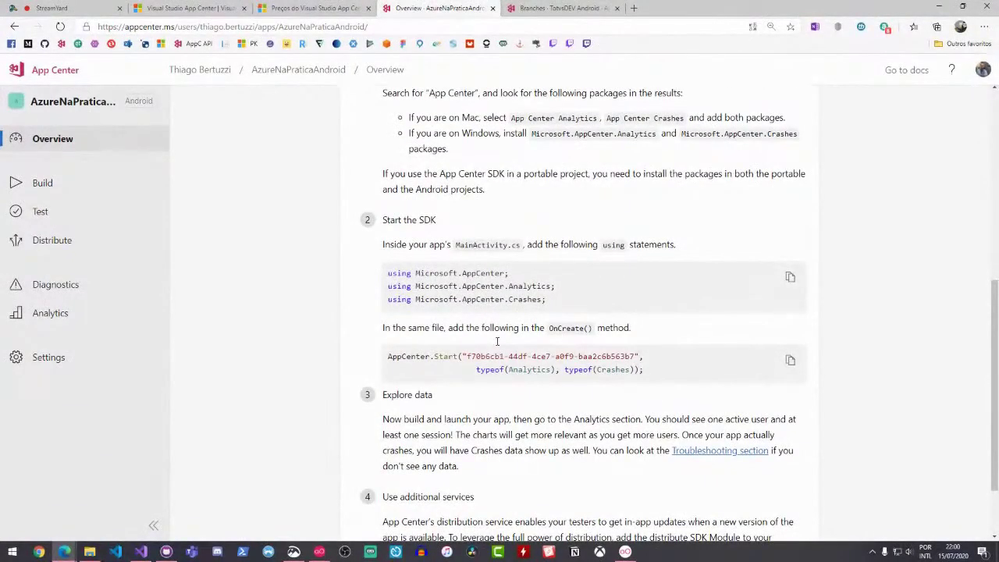
scroll(497, 341, up, 1)
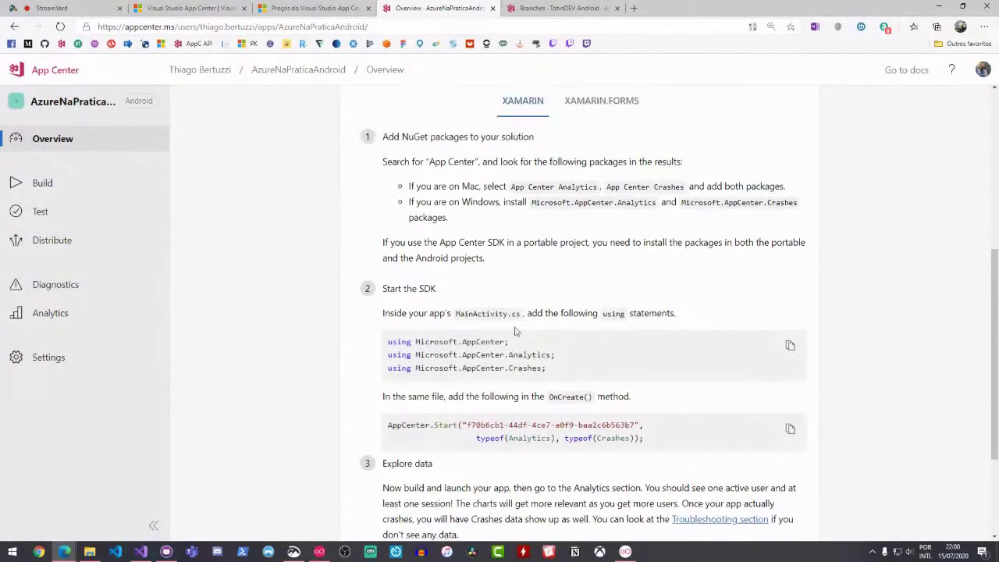
drag(466, 424, 635, 426)
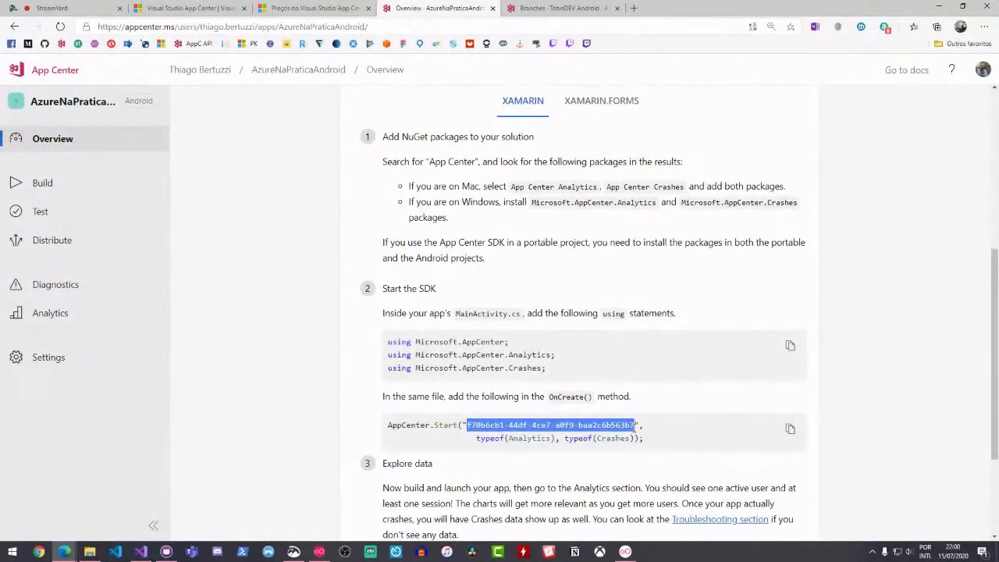
scroll(632, 425, down, 1)
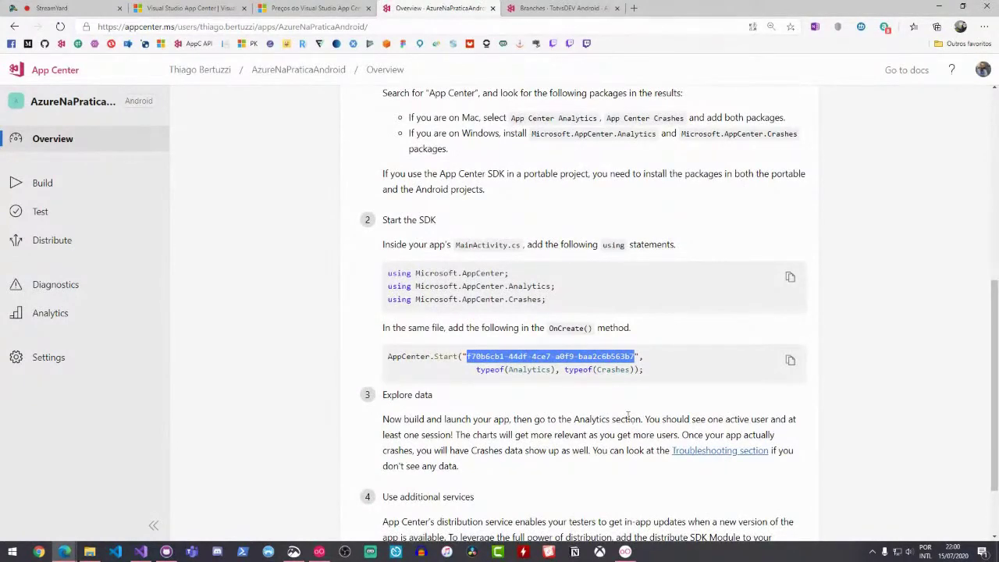
scroll(638, 419, up, 2)
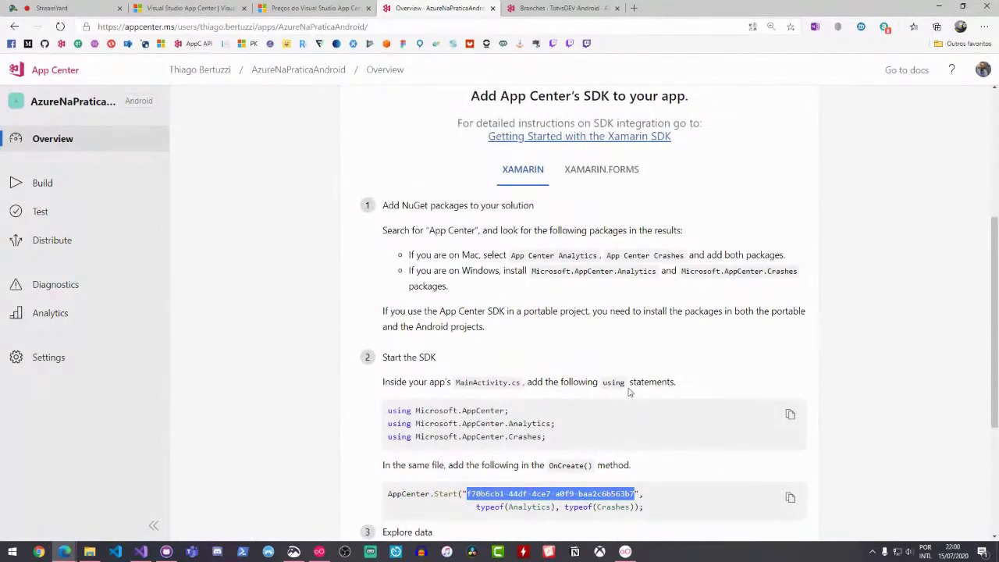
click(599, 181)
Highlight the using statements and the Android, iOS and UWP app secrets in AppCenter.Start
scroll(598, 200, down, 2)
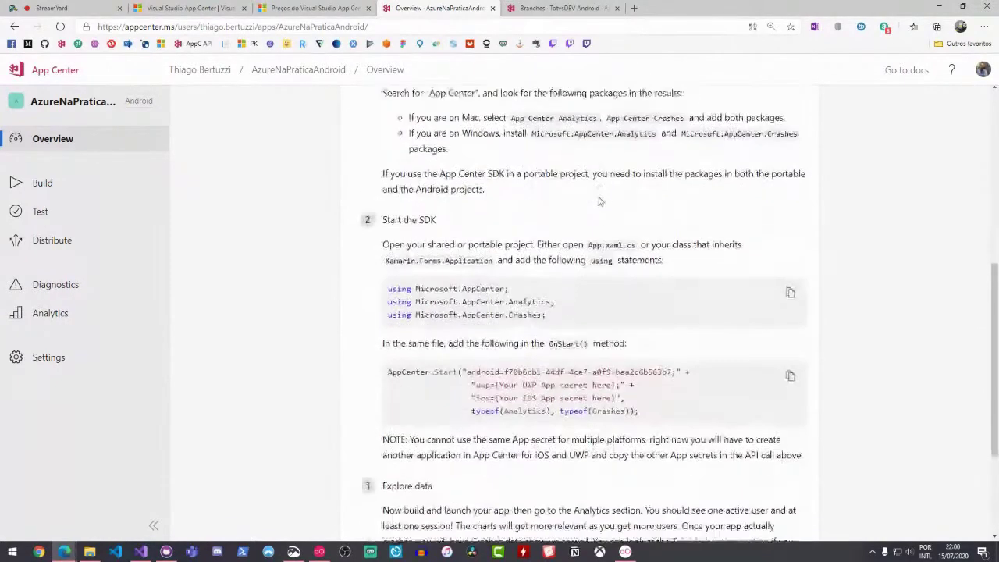
scroll(600, 201, down, 1)
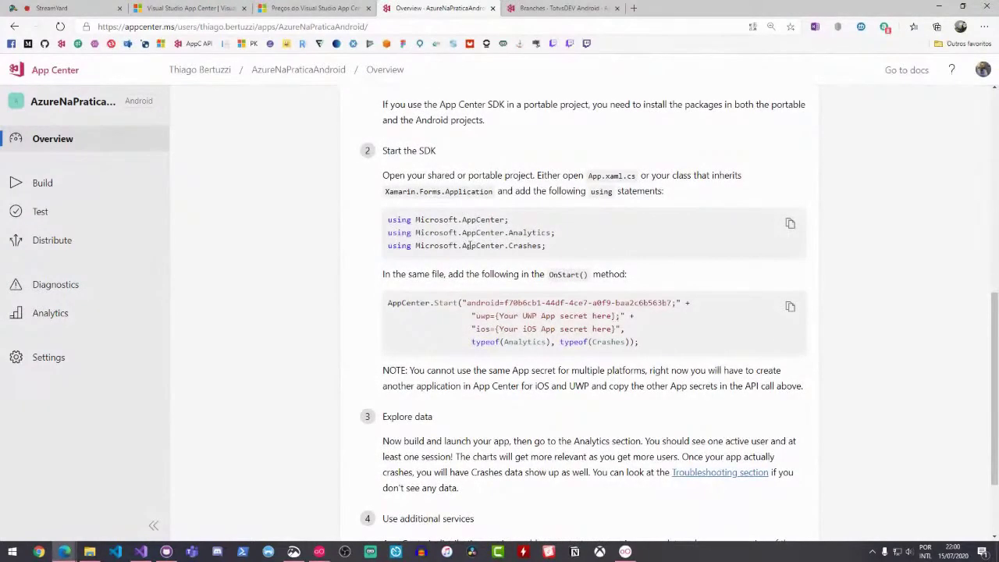
drag(391, 220, 533, 247)
drag(477, 302, 676, 303)
click(669, 321)
drag(504, 303, 676, 304)
drag(496, 328, 621, 328)
drag(497, 316, 603, 316)
click(606, 316)
In Visual Studio, open App.xaml.cs and highlight the Android and iOS secrets in AppCenter.Start
click(144, 552)
scroll(334, 258, up, 1)
click(325, 43)
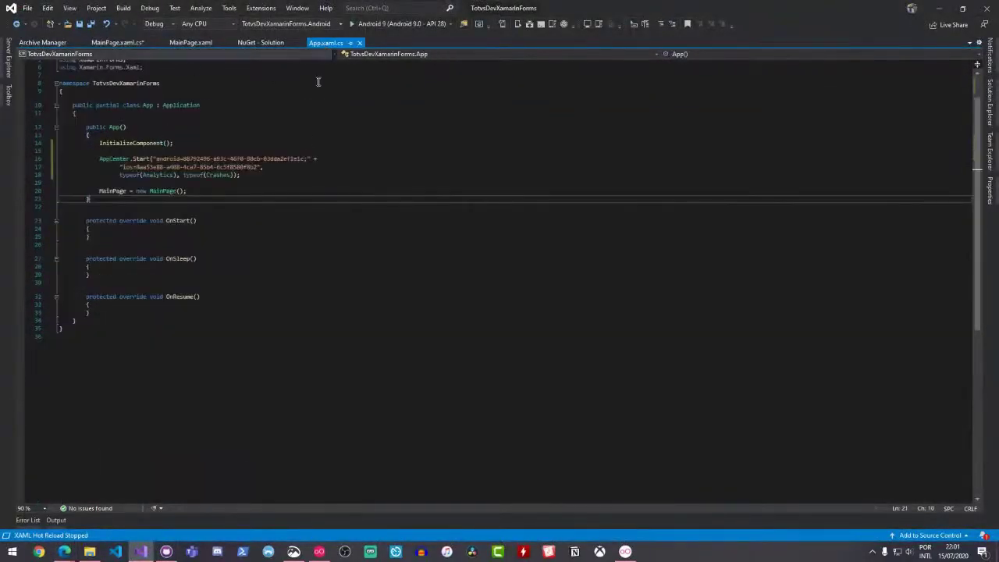
drag(176, 196, 306, 197)
drag(125, 203, 263, 204)
click(253, 242)
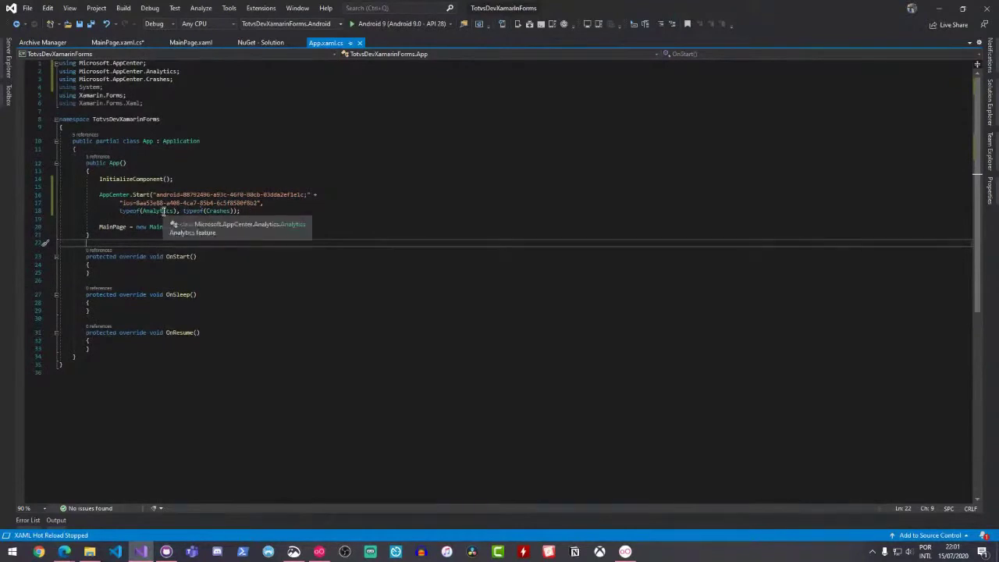
Point out the Analytics and Crashes types and select the AppCenter.Start call on lines 16-18
click(164, 212)
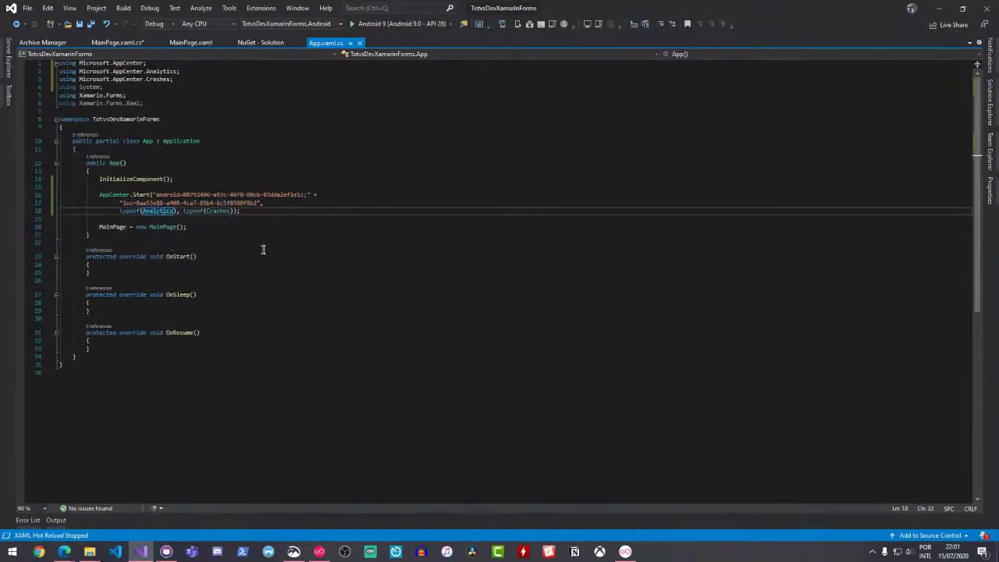
ctrl+scroll(263, 250, up, 6)
scroll(227, 255, down, 2)
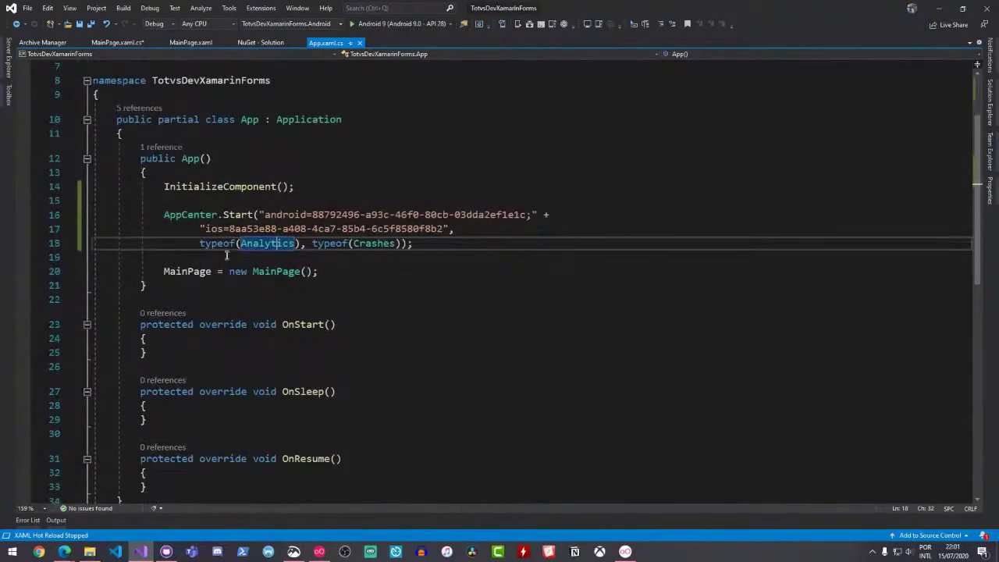
click(374, 244)
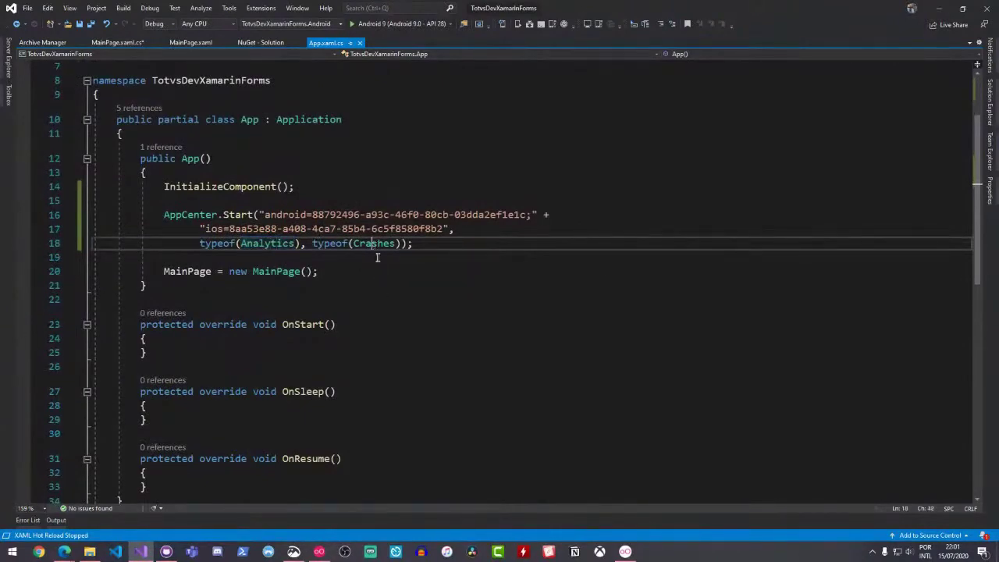
scroll(379, 263, up, 1)
key(End)
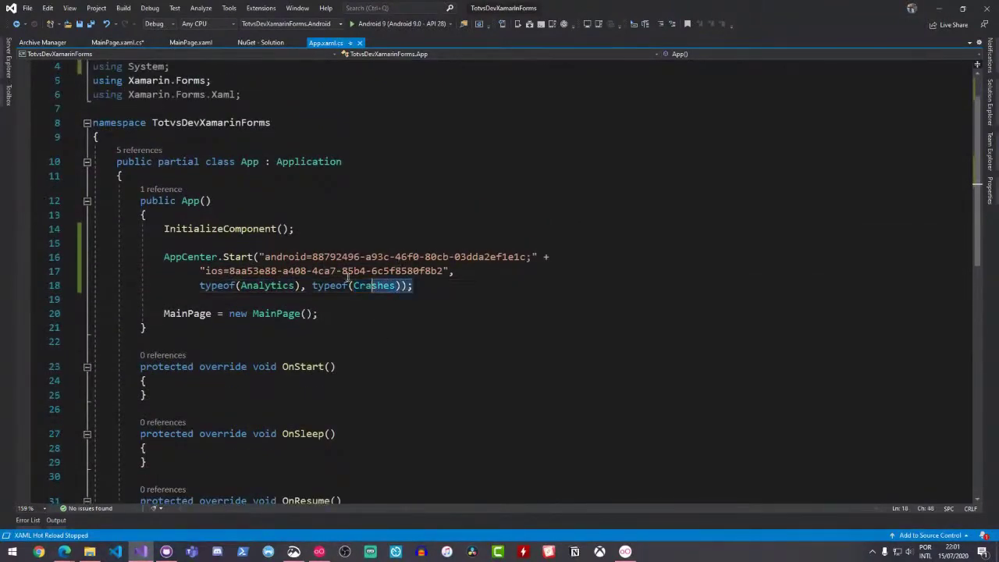
shift+click(153, 243)
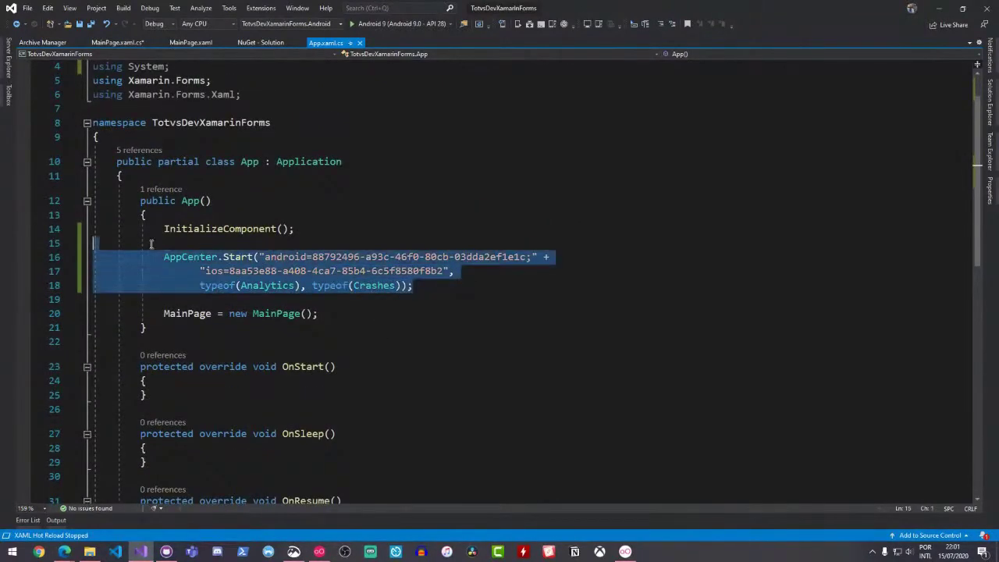
click(417, 301)
drag(154, 256, 421, 288)
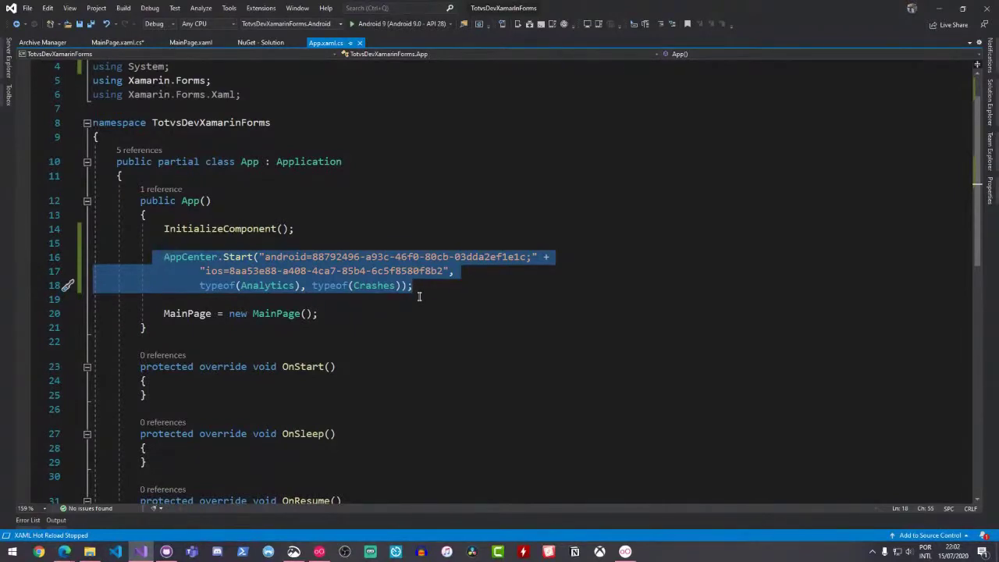
scroll(419, 297, down, 1)
click(64, 551)
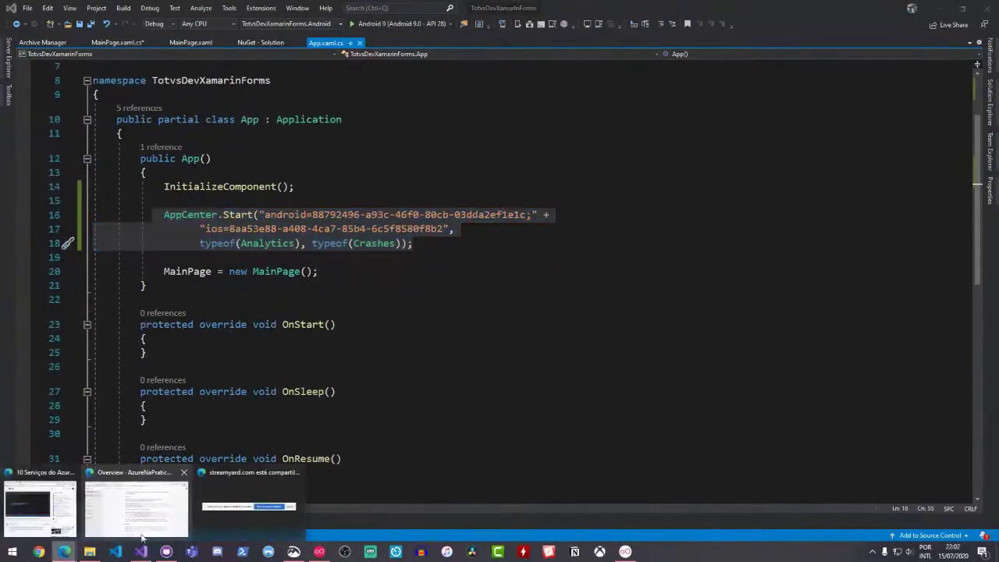
From the personal account's apps, open PocketCampRotation.Android and scroll its Analytics overview (476 sessions)
click(160, 515)
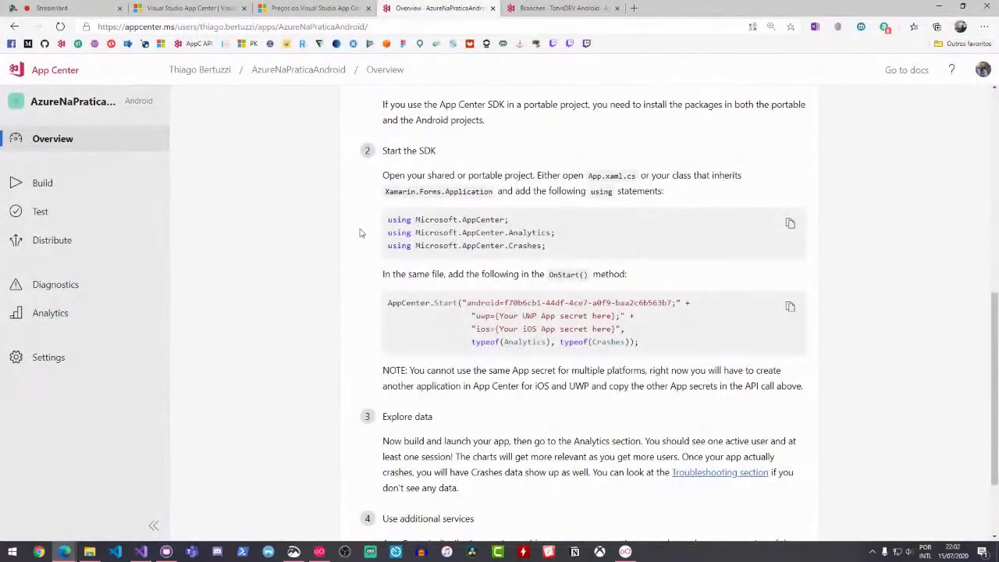
click(61, 72)
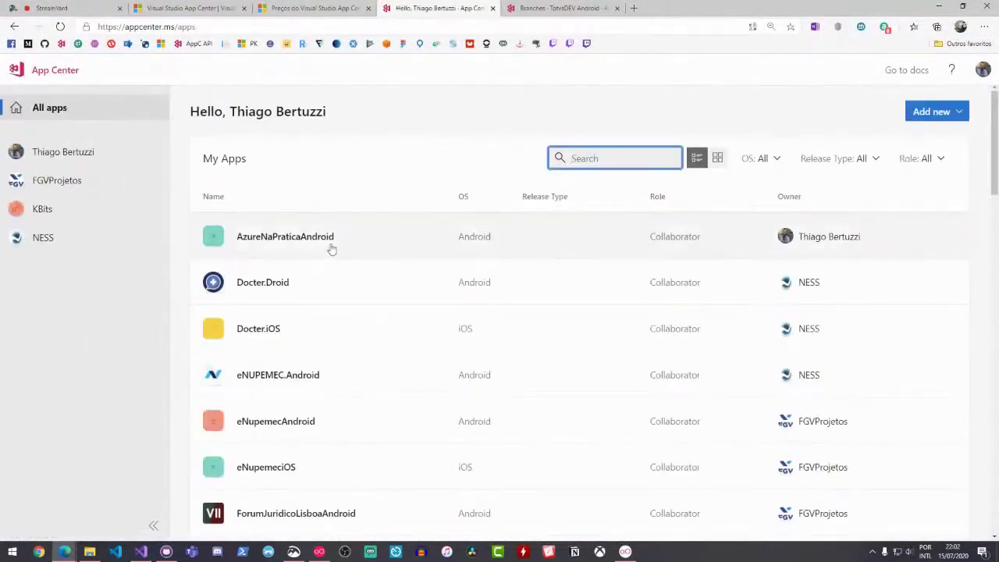
scroll(331, 248, down, 2)
click(98, 161)
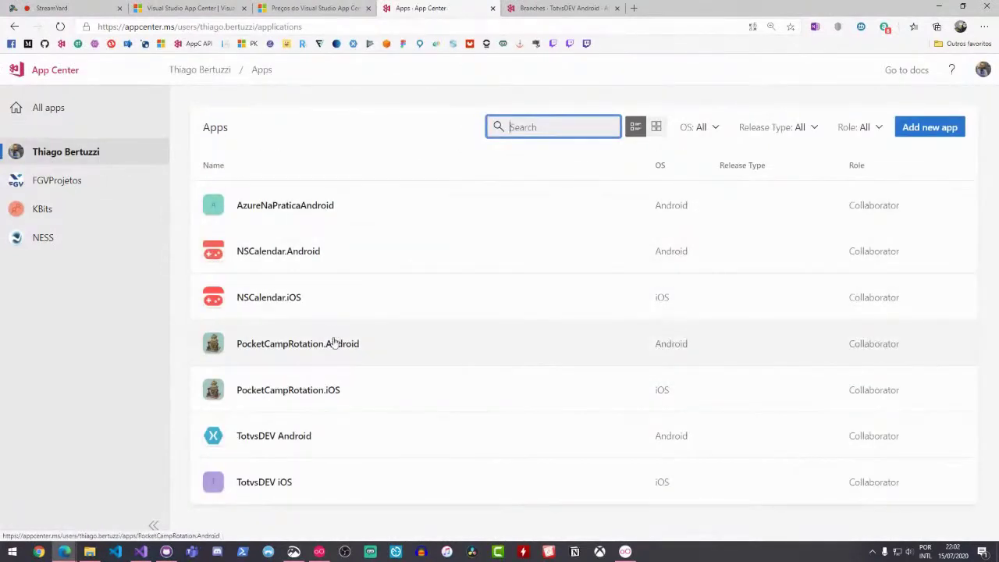
click(321, 352)
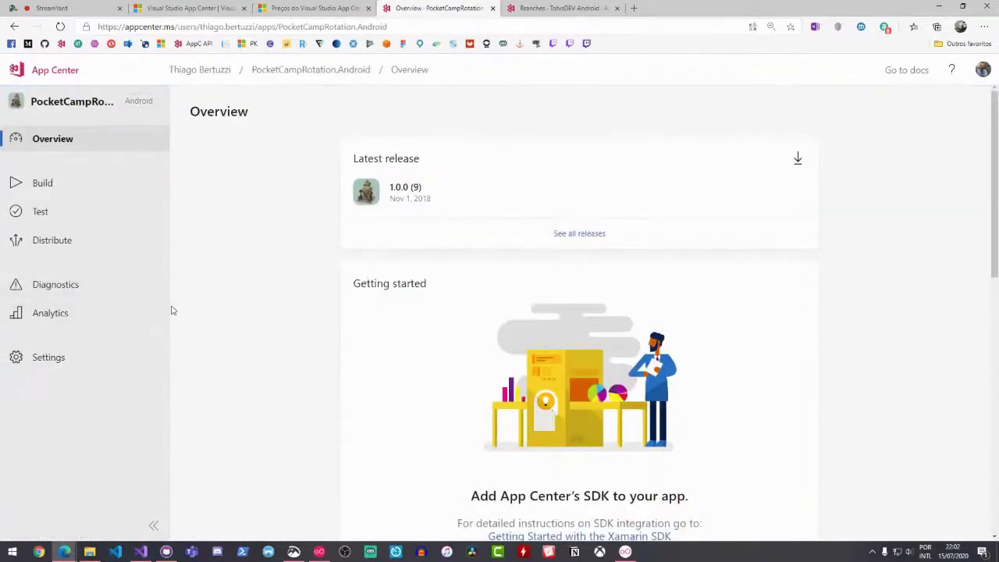
click(100, 313)
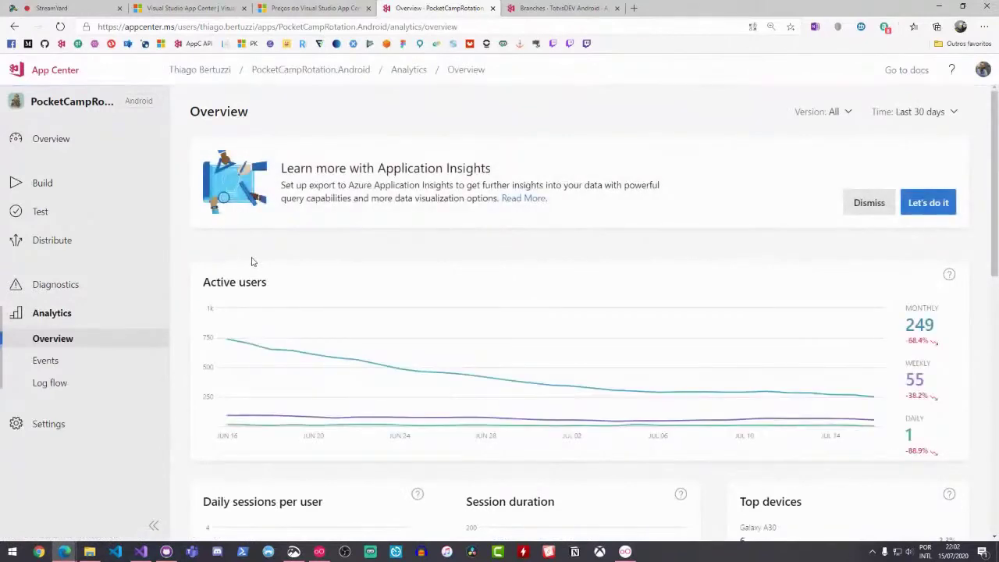
scroll(265, 234, down, 4)
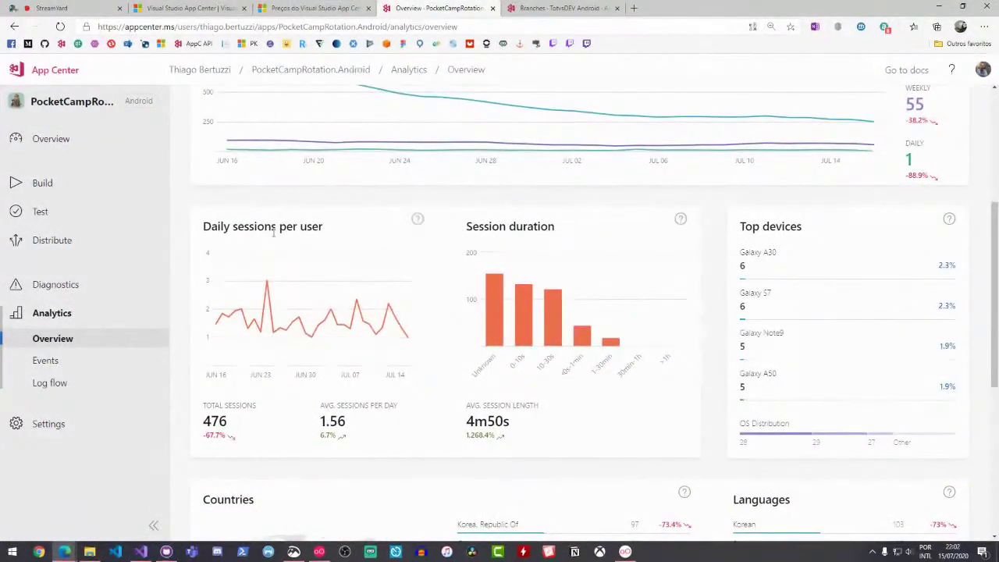
scroll(273, 230, down, 2)
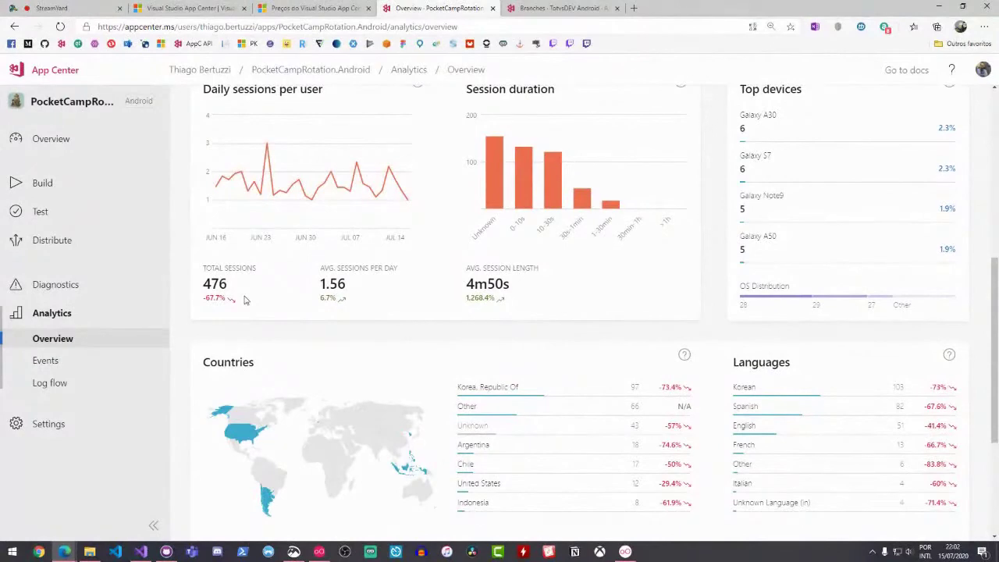
scroll(245, 300, up, 5)
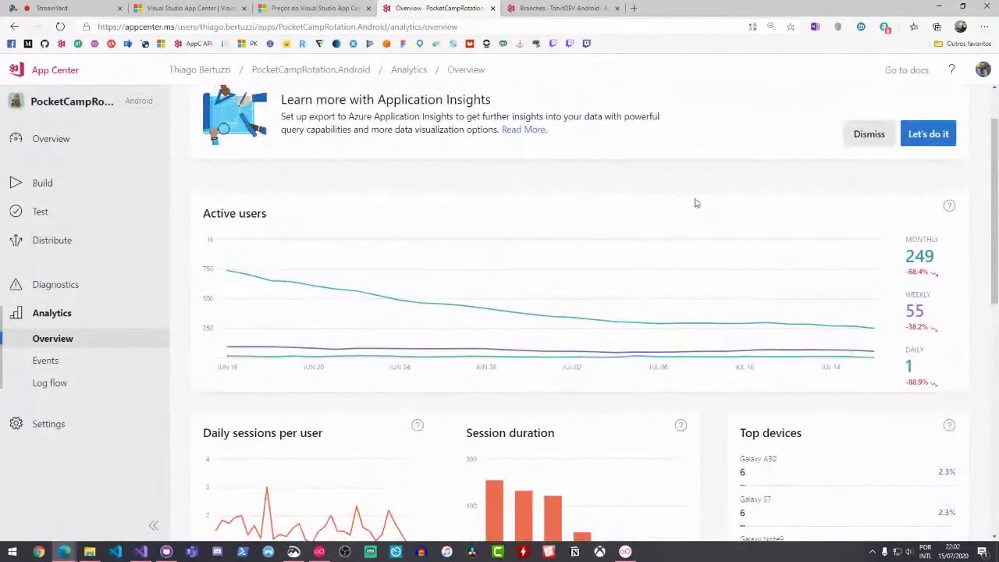
scroll(696, 203, down, 5)
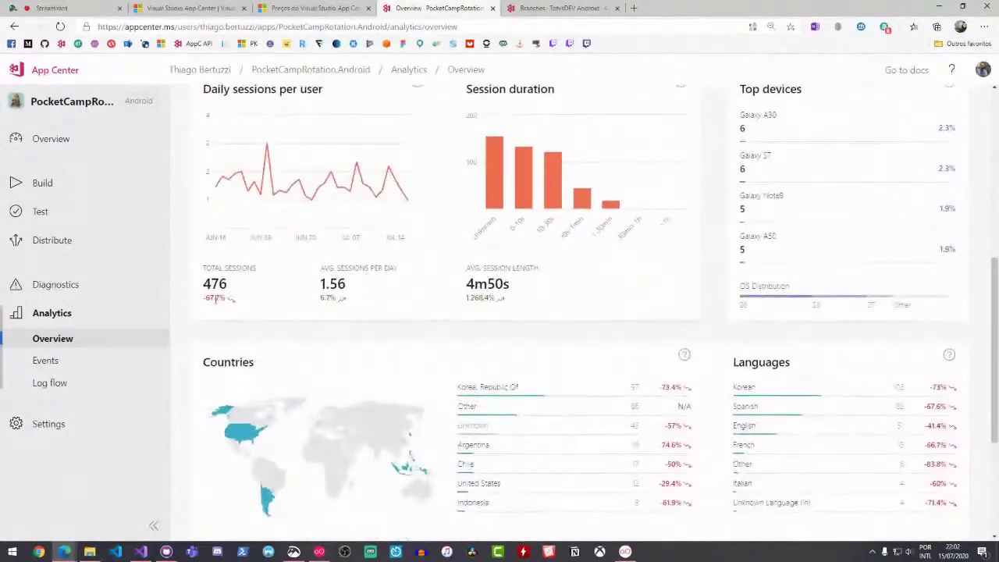
scroll(263, 300, up, 1)
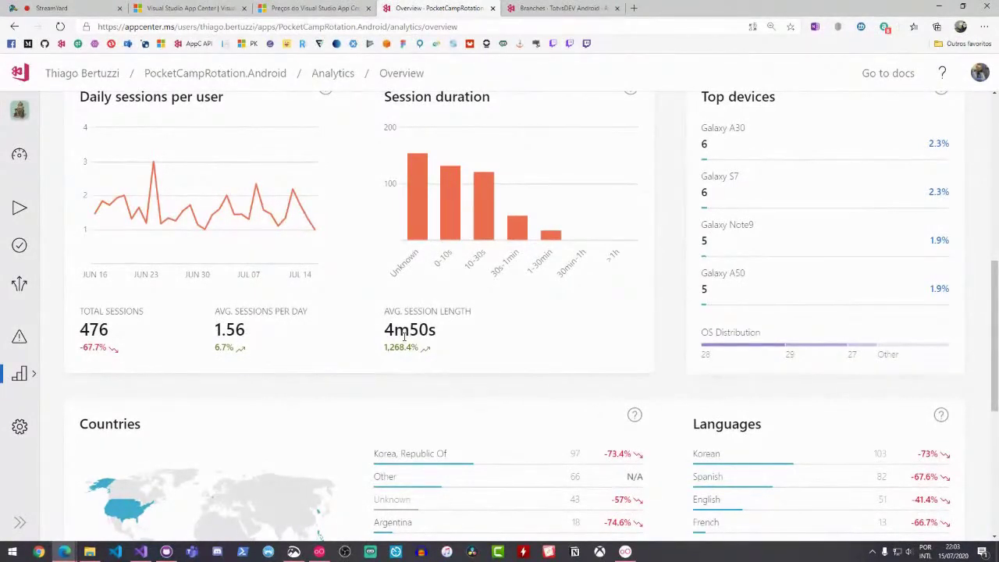
drag(409, 330, 442, 334)
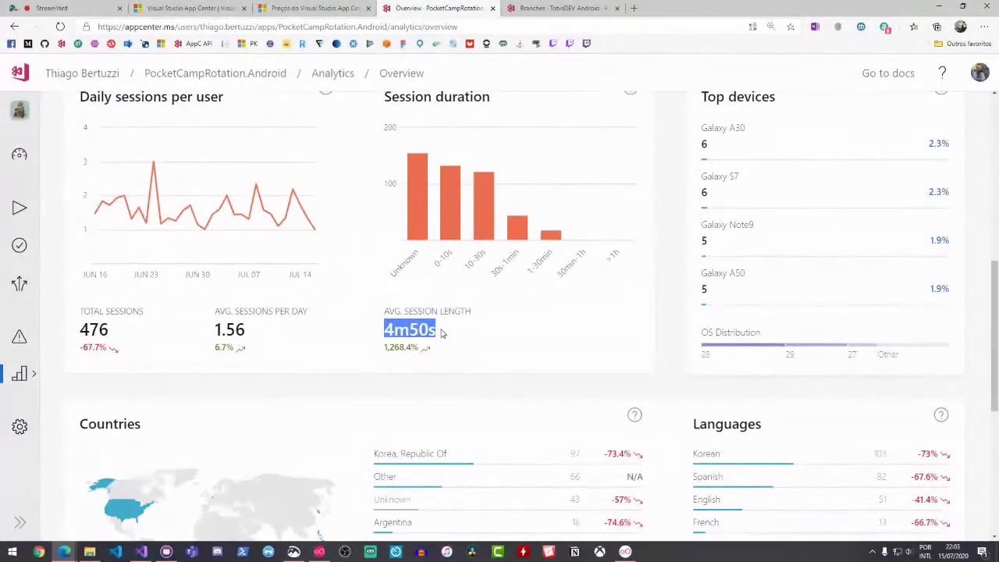
click(440, 333)
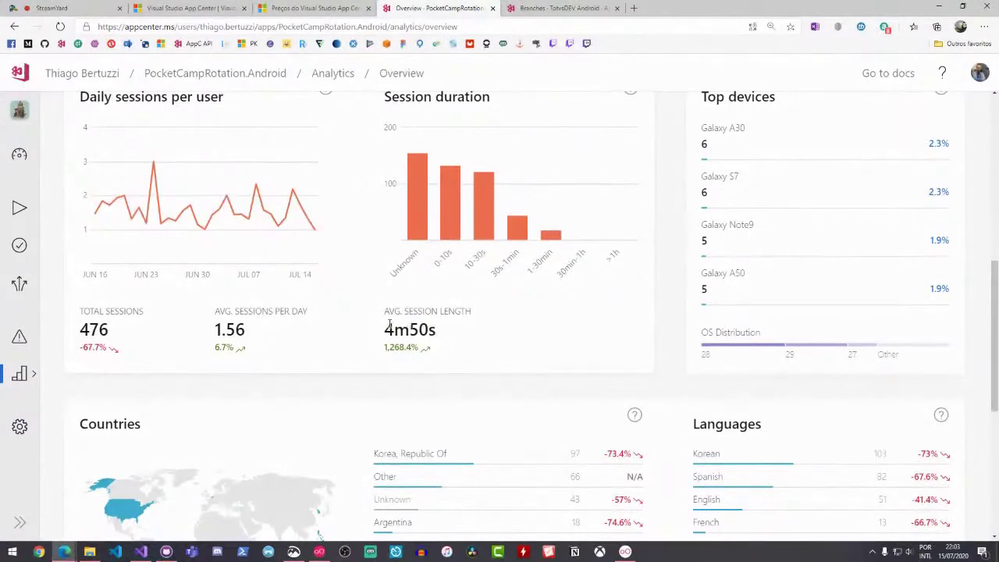
drag(388, 326, 438, 328)
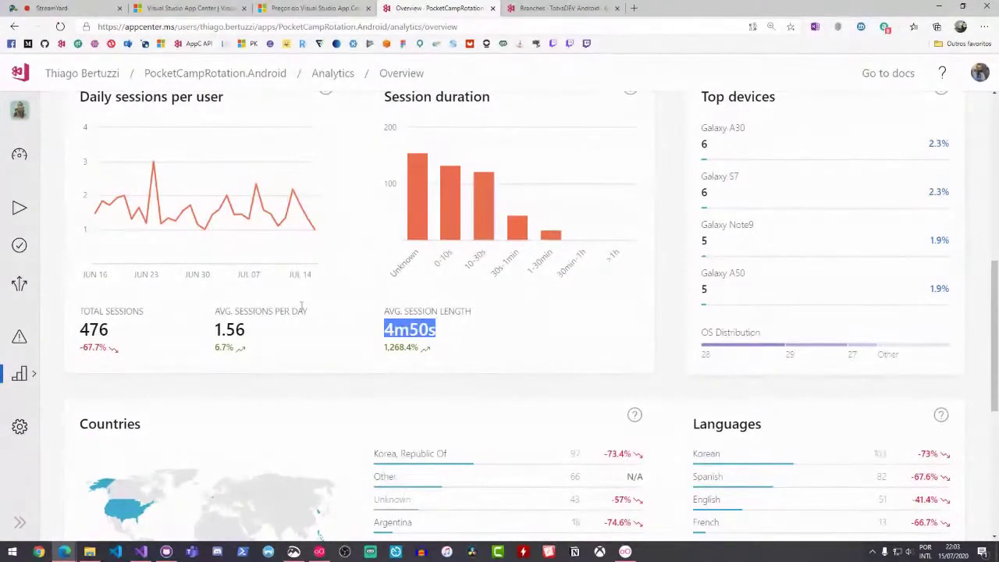
click(235, 326)
scroll(203, 297, up, 1)
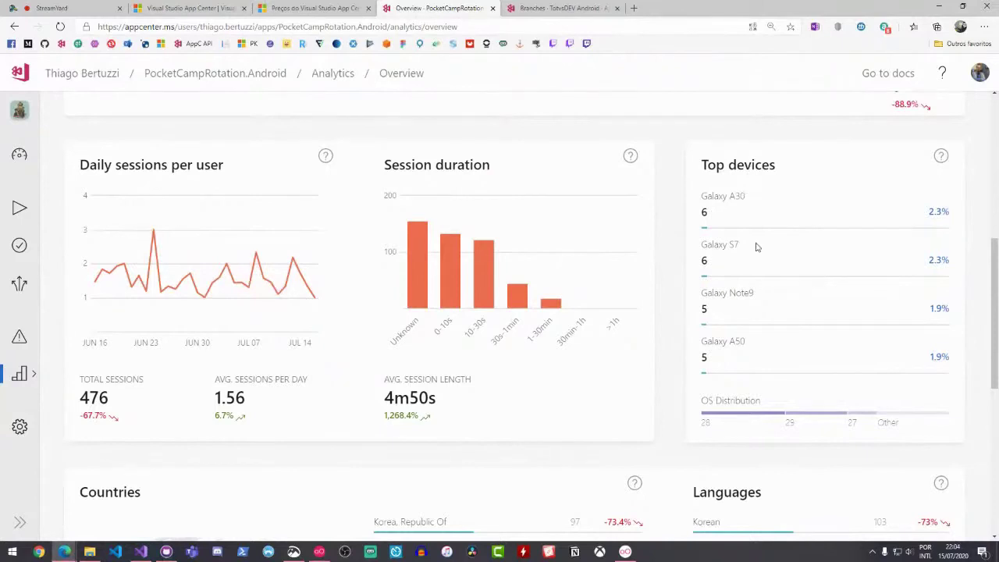
Review the remaining PocketCampRotation.Android analytics cards, including the Galaxy A30 device entry
drag(701, 195, 743, 201)
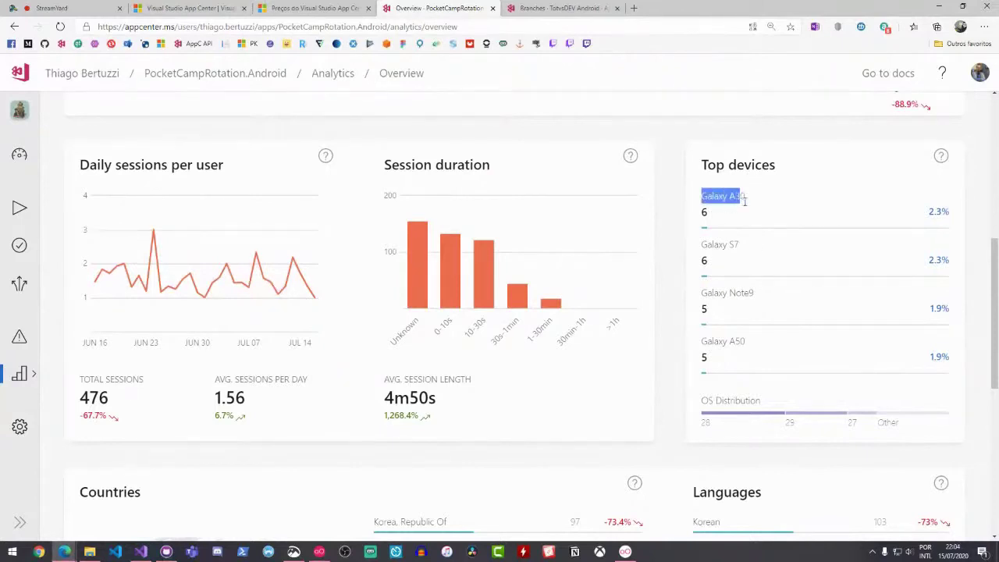
click(749, 207)
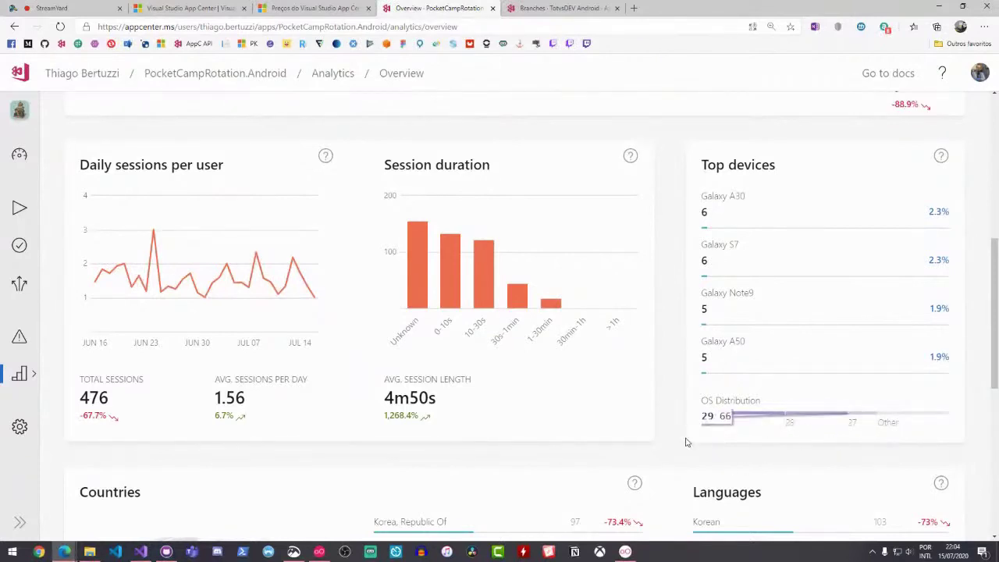
scroll(646, 390, down, 1)
scroll(647, 384, down, 2)
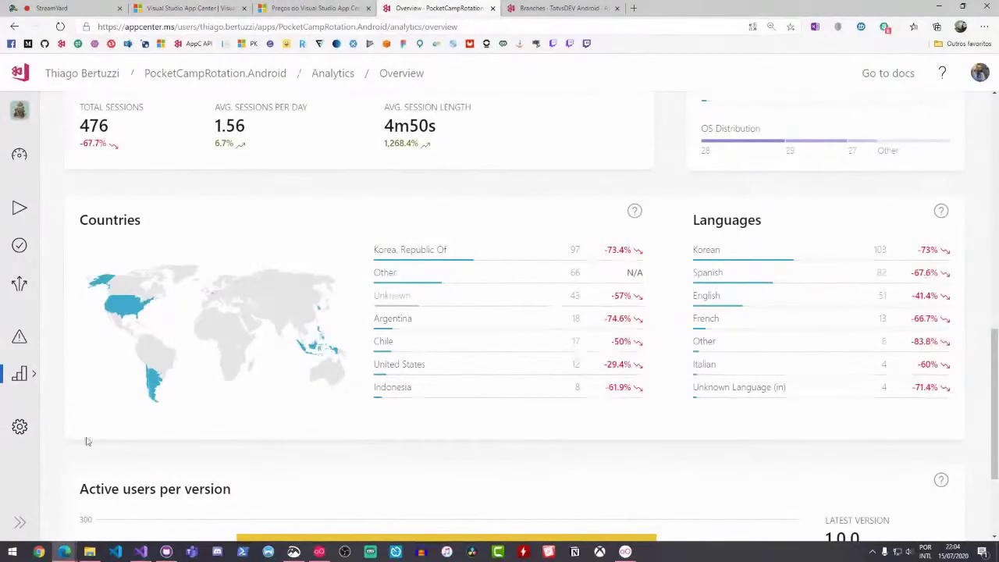
key(alt+Tab)
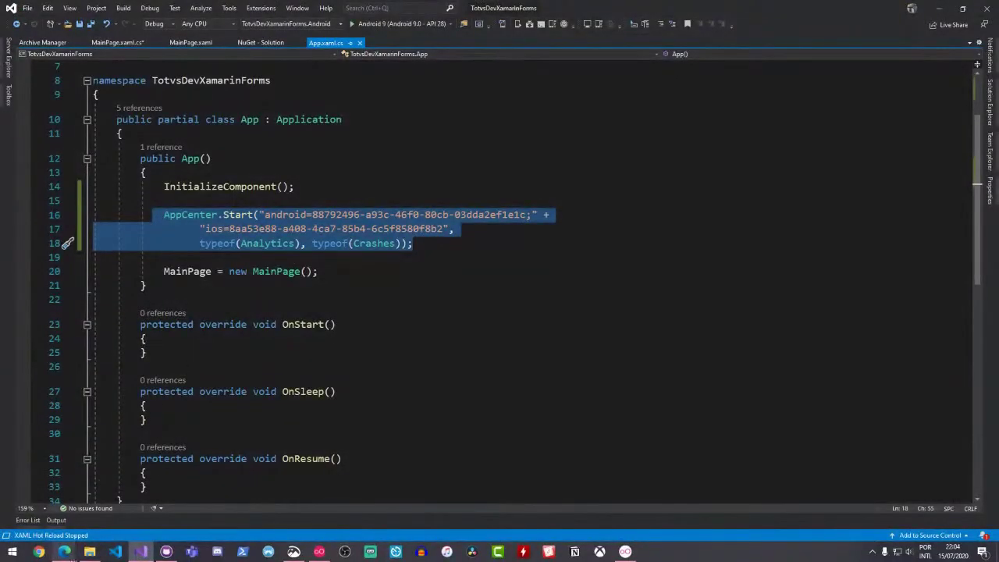
mouse_move(64, 551)
click(128, 533)
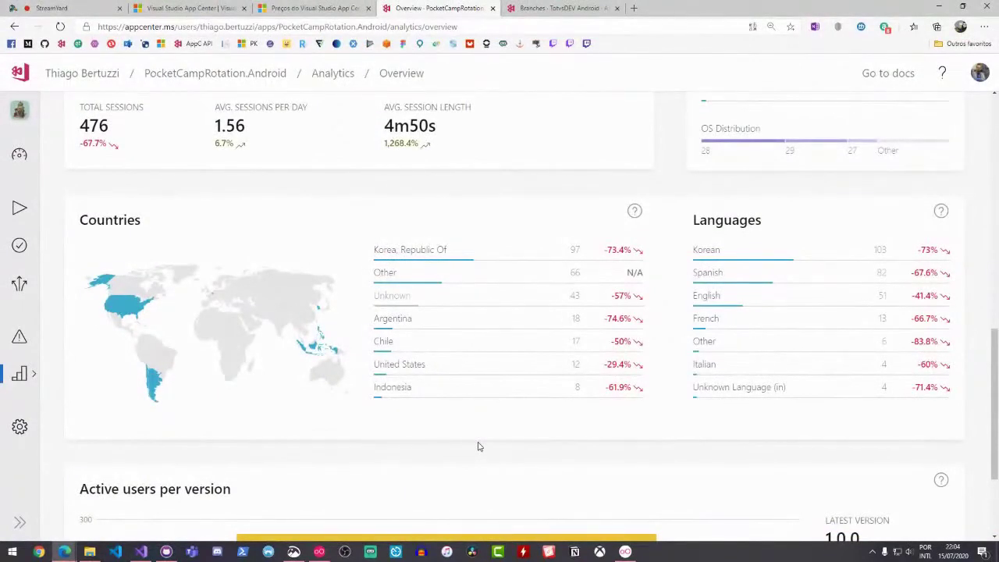
scroll(478, 447, down, 2)
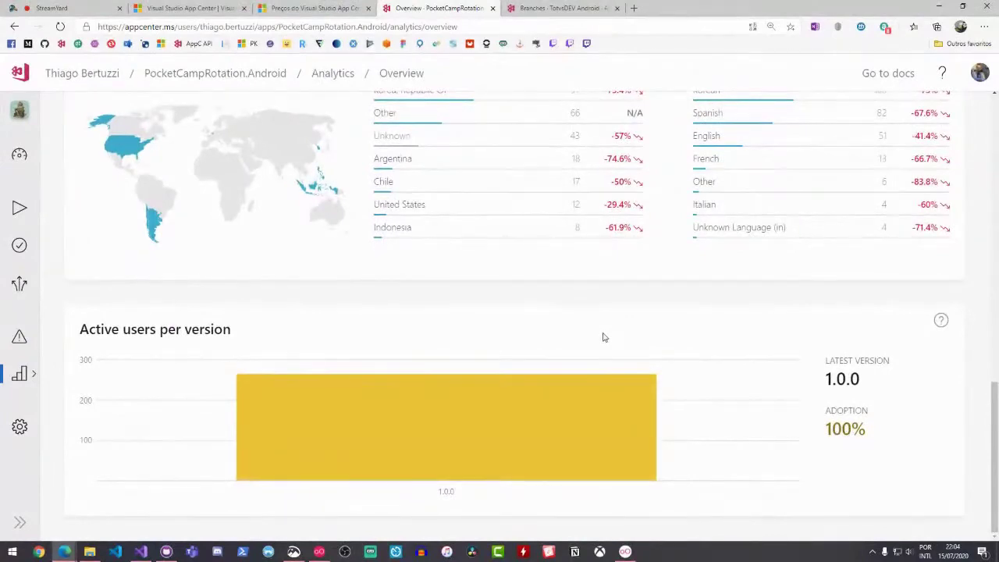
scroll(601, 340, up, 5)
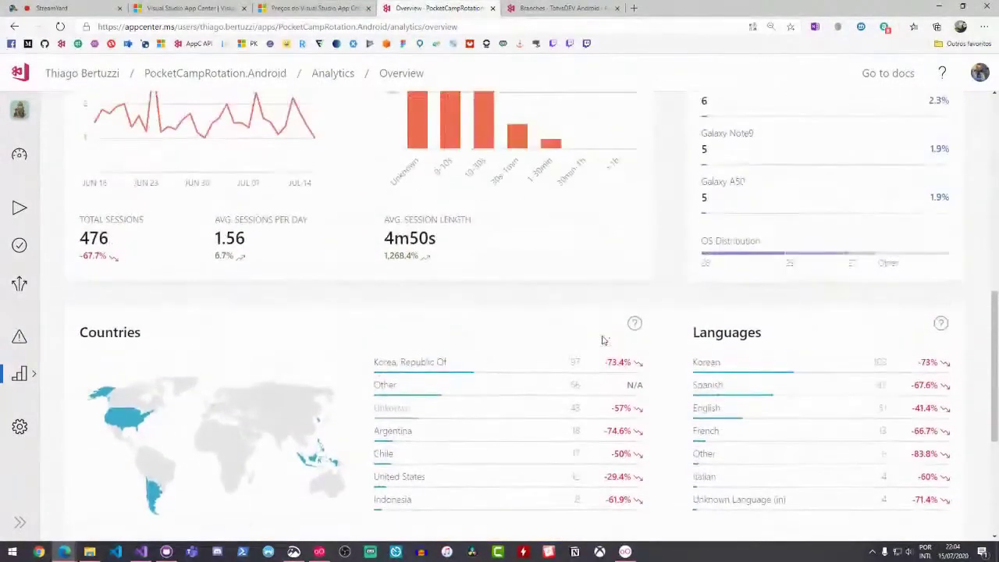
scroll(601, 340, down, 1)
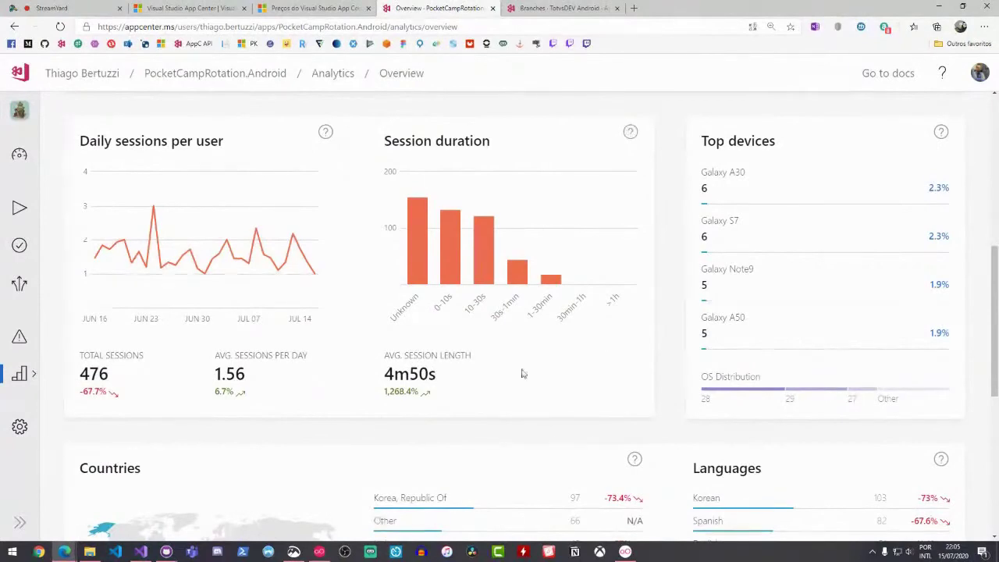
Switch to the Visual Studio project and open MainPage.xaml
mouse_move(143, 555)
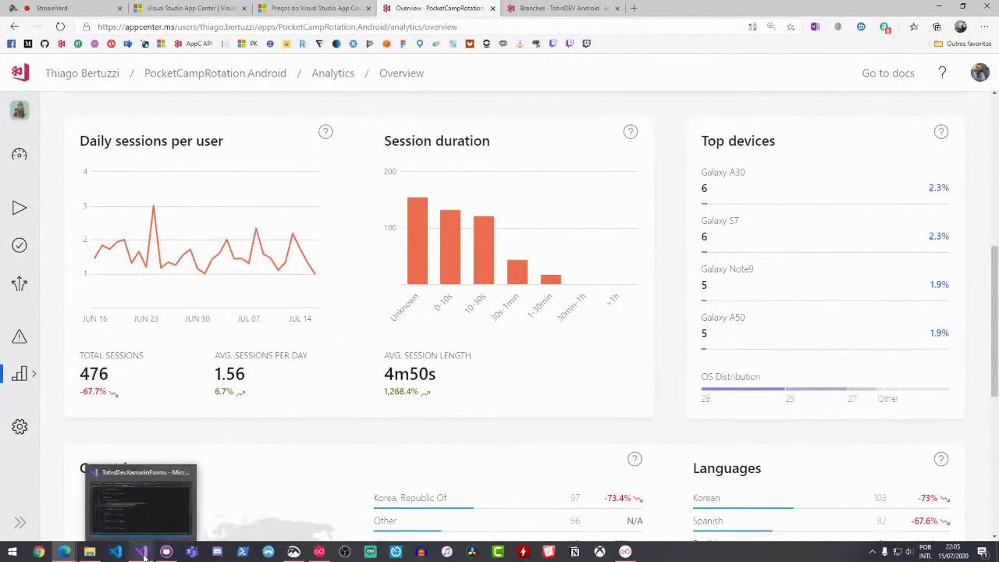
click(141, 552)
scroll(380, 331, down, 2)
scroll(380, 331, up, 1)
click(190, 42)
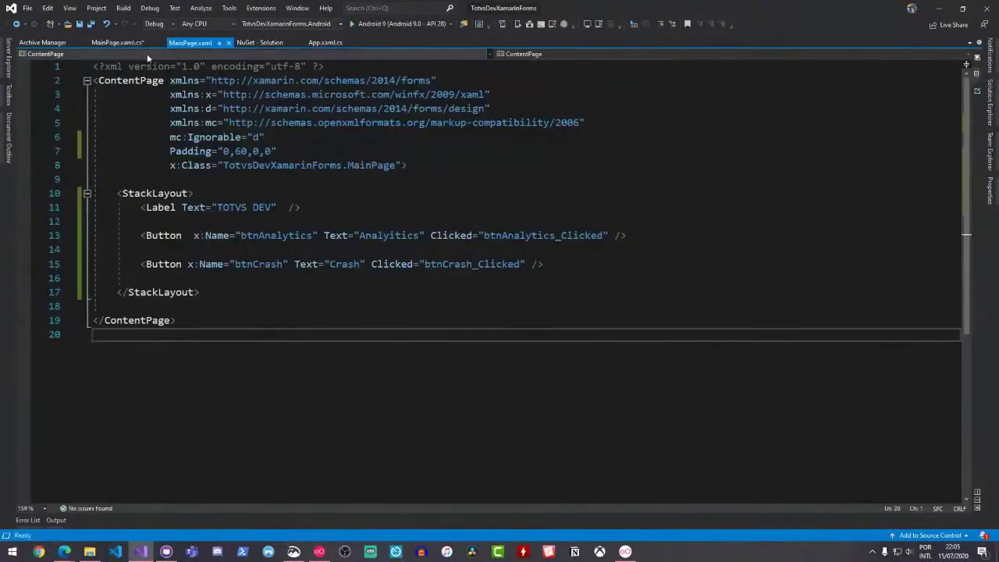
Highlight the properties dictionary code in MainPage.xaml.cs, then return to App Center in the browser
click(117, 43)
scroll(299, 259, down, 4)
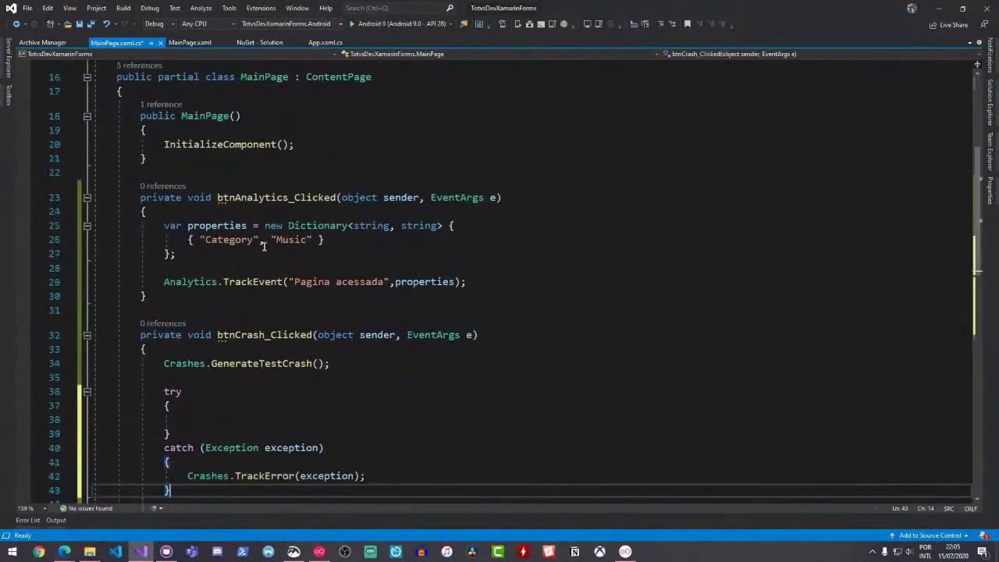
drag(155, 225, 484, 282)
click(357, 253)
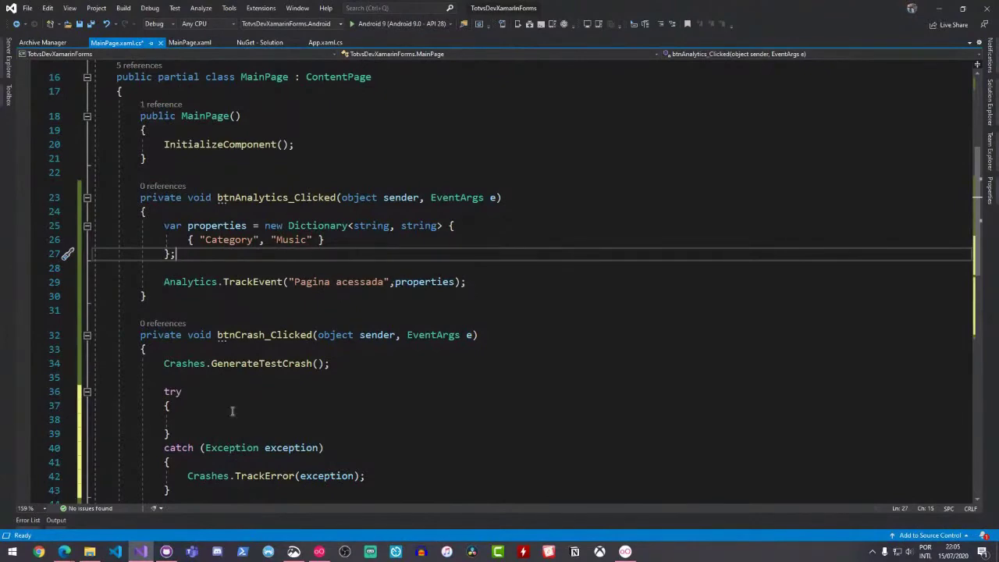
mouse_move(64, 552)
click(139, 507)
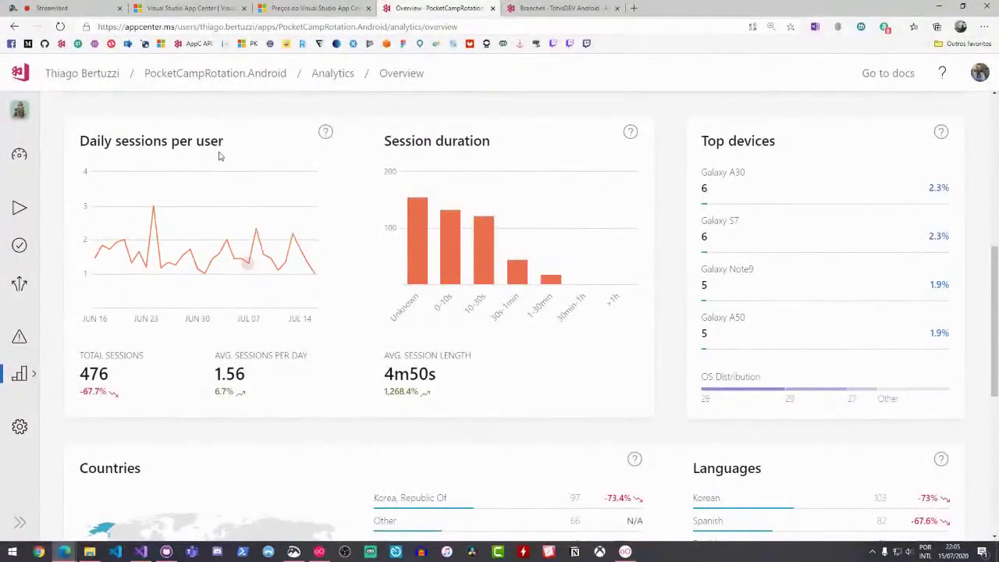
Open TotvsDEV Android from the Apps list and show its Analytics Events list
click(93, 73)
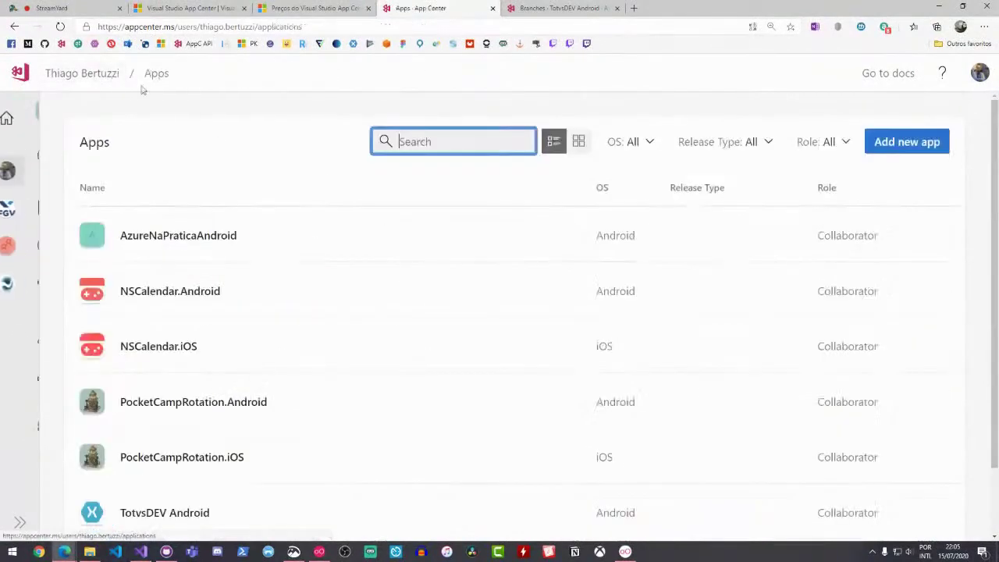
scroll(307, 267, down, 1)
click(183, 430)
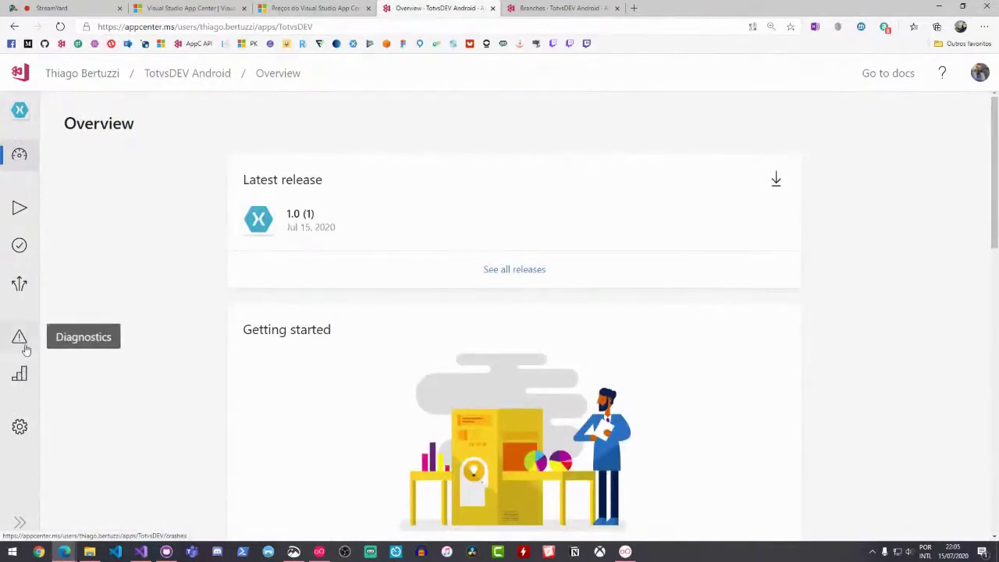
click(19, 374)
scroll(192, 295, down, 2)
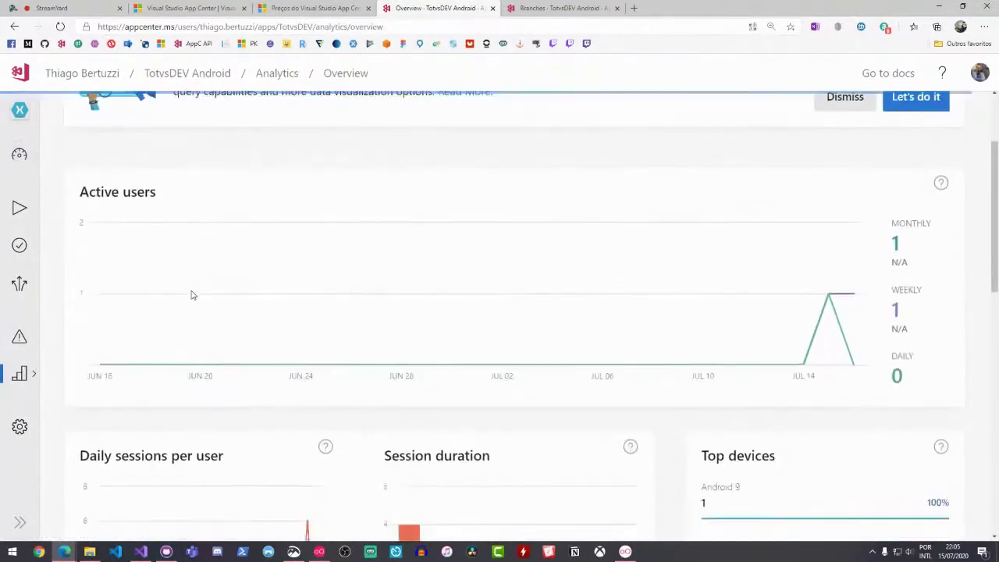
mouse_move(23, 374)
click(92, 344)
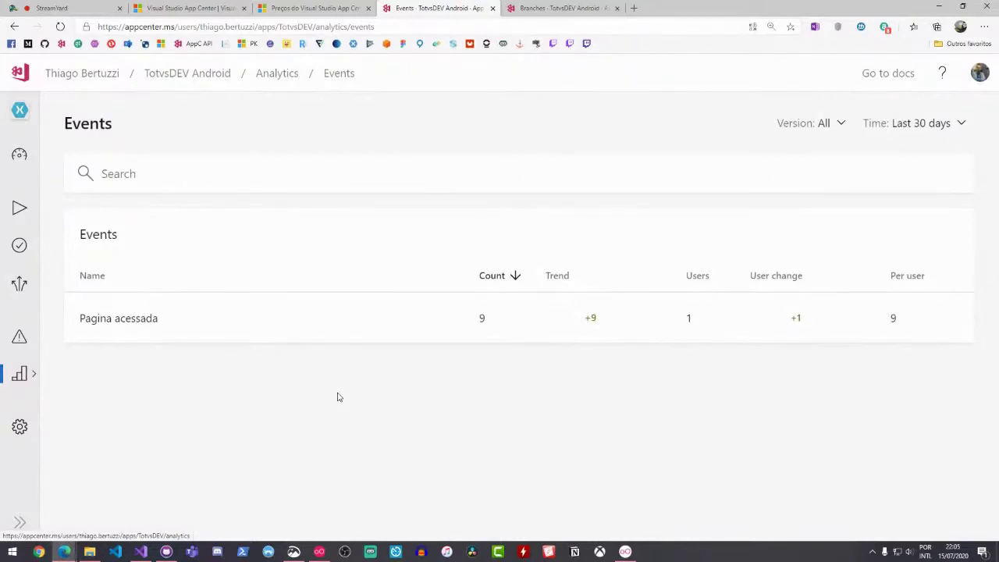
Open the Pagina acessada event details, scroll to the Music category with 9 counts, then return to Visual Studio
click(409, 320)
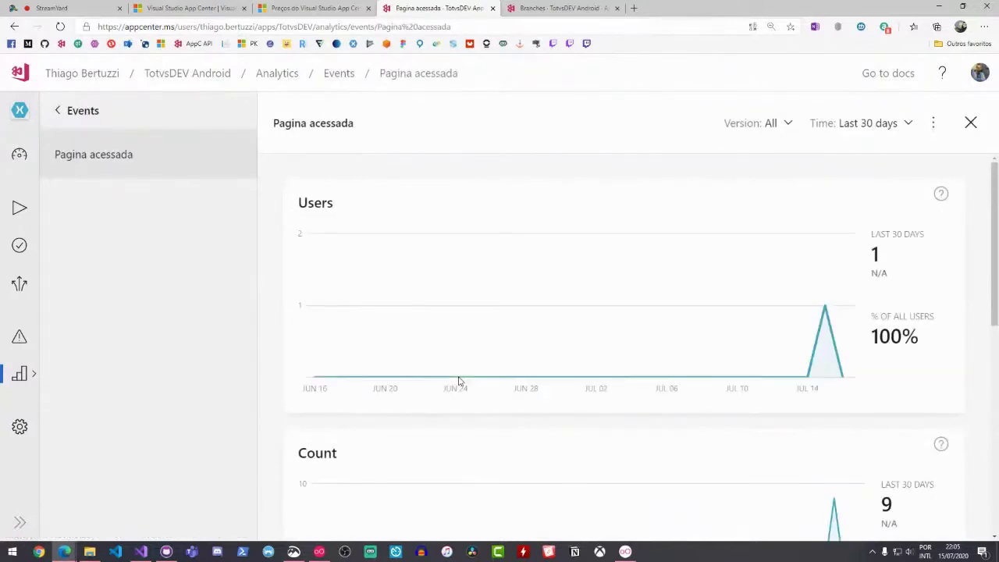
scroll(458, 380, down, 2)
scroll(304, 246, down, 3)
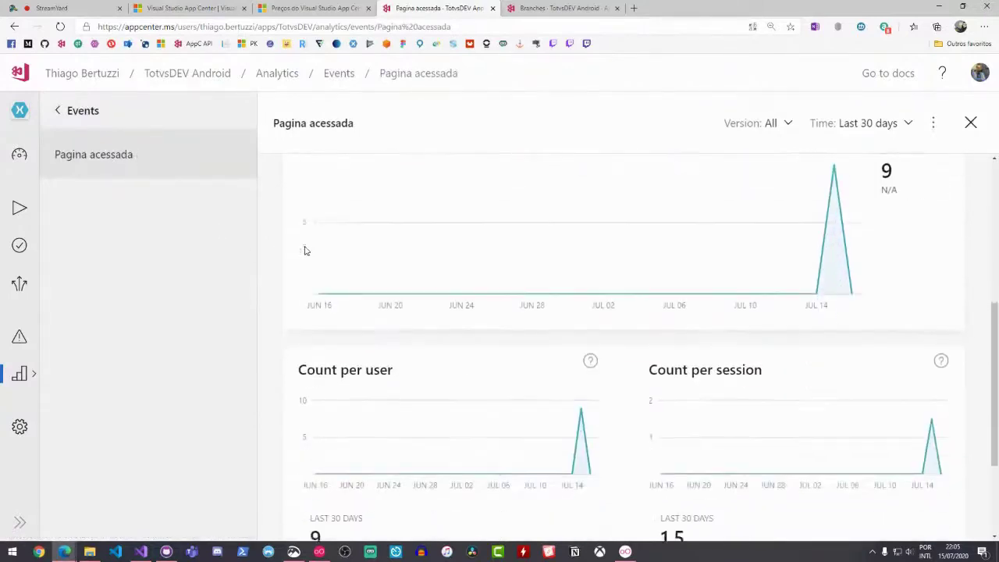
scroll(305, 251, down, 2)
scroll(382, 329, up, 1)
scroll(328, 288, down, 1)
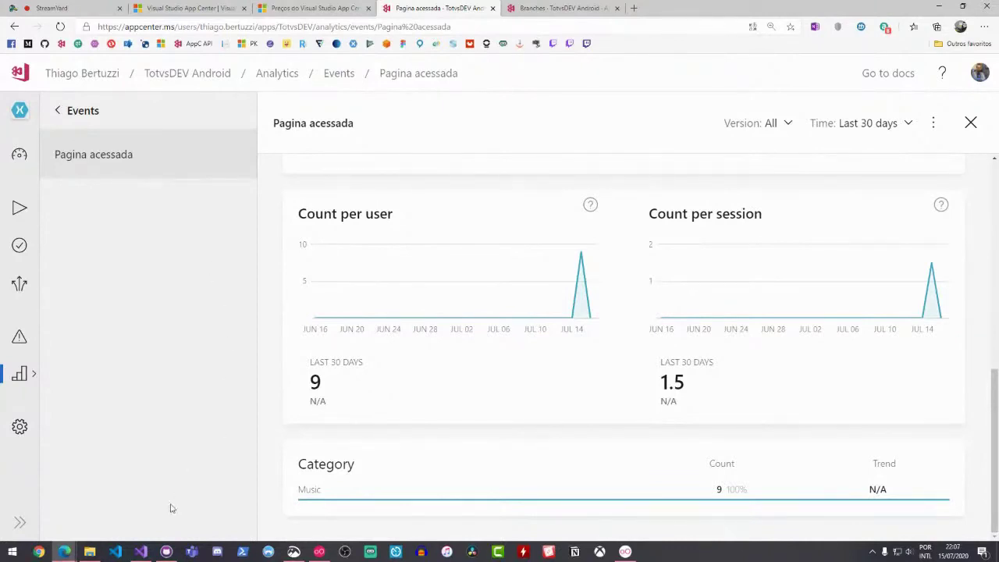
click(140, 552)
Highlight the Analytics.TrackEvent line in btnAnalytics_Clicked, then return to the Pagina acessada event page
click(315, 293)
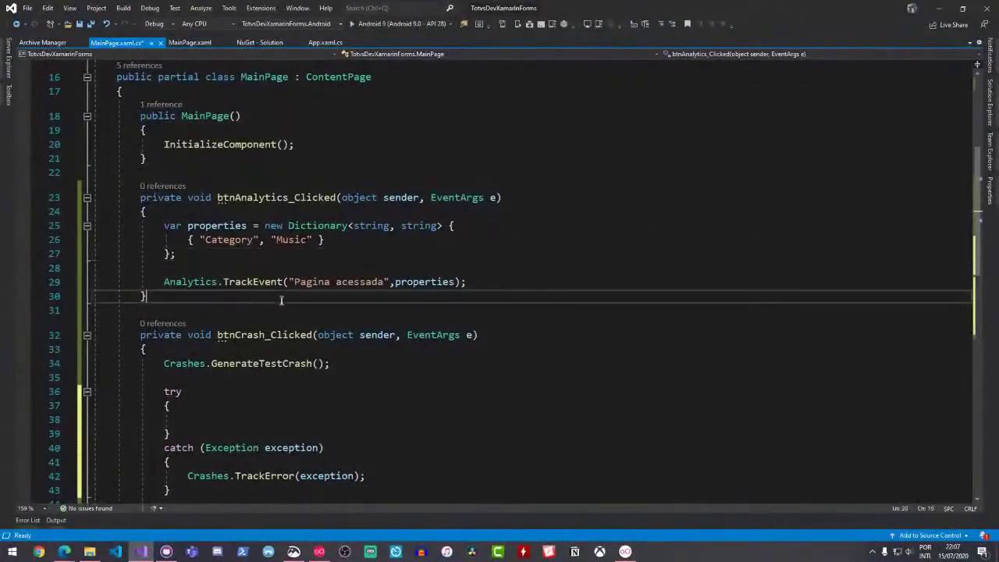
drag(162, 225, 468, 282)
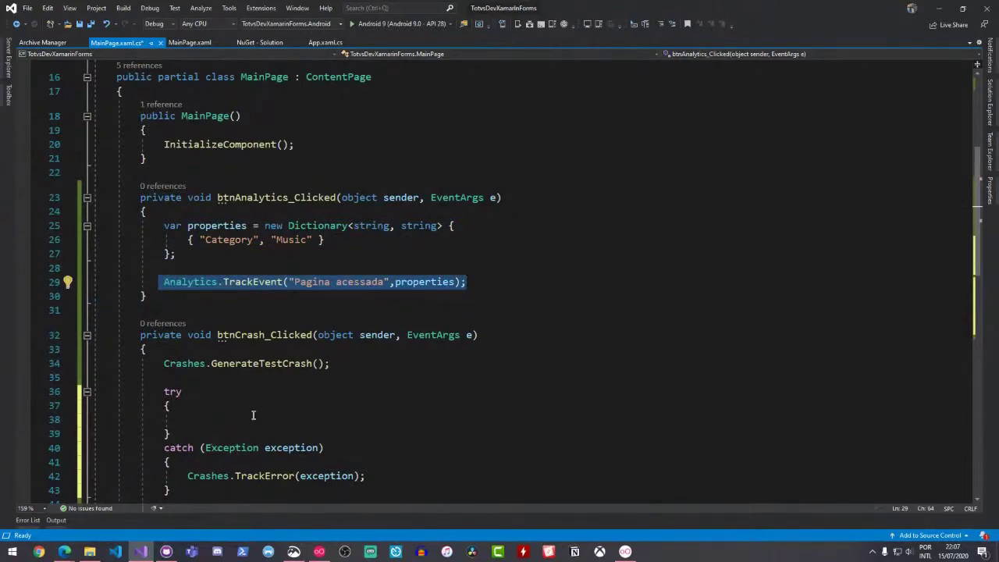
mouse_move(64, 552)
click(134, 511)
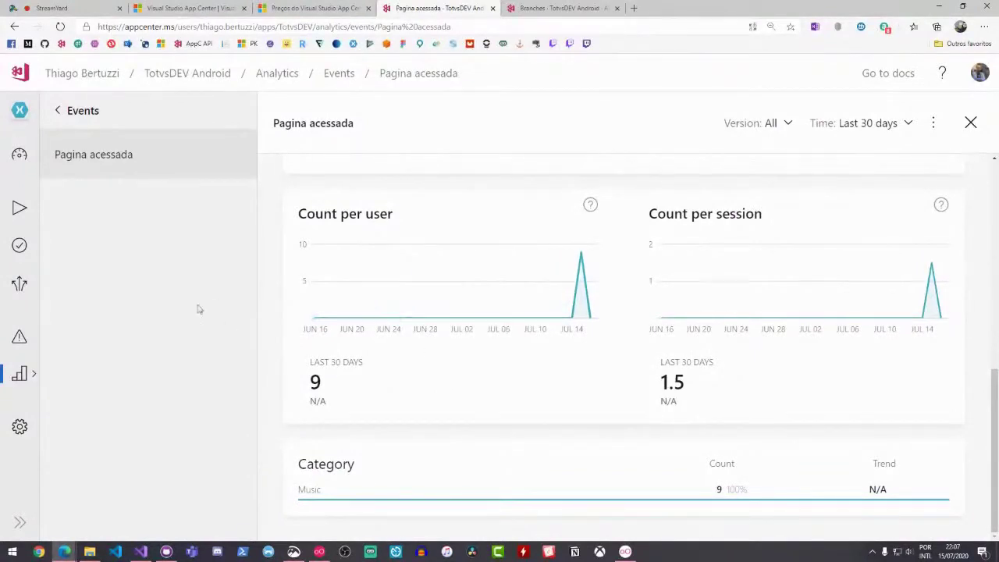
Open the TotvsDEV Android crash issues, then view App.xaml.cs in Visual Studio
click(20, 338)
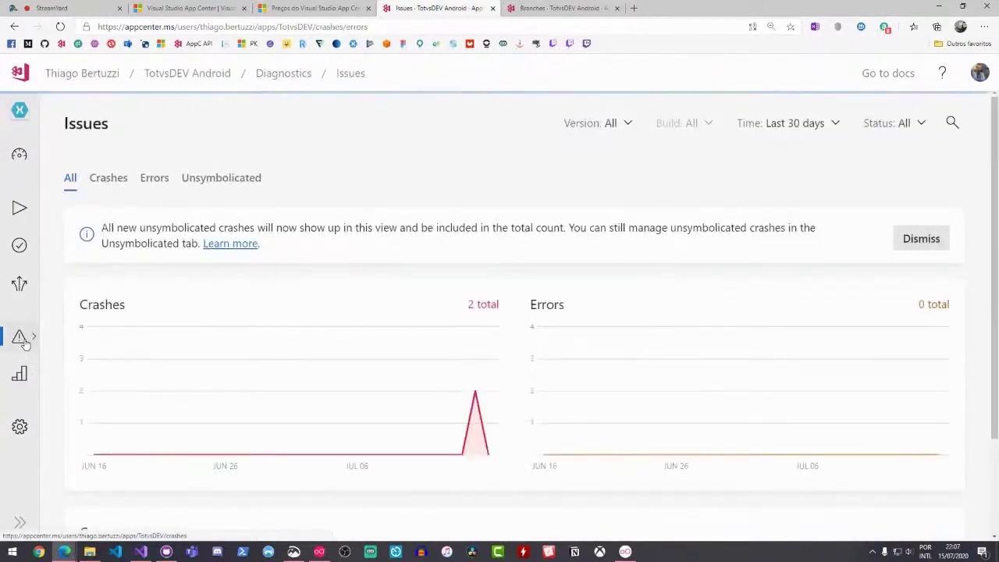
scroll(364, 266, down, 1)
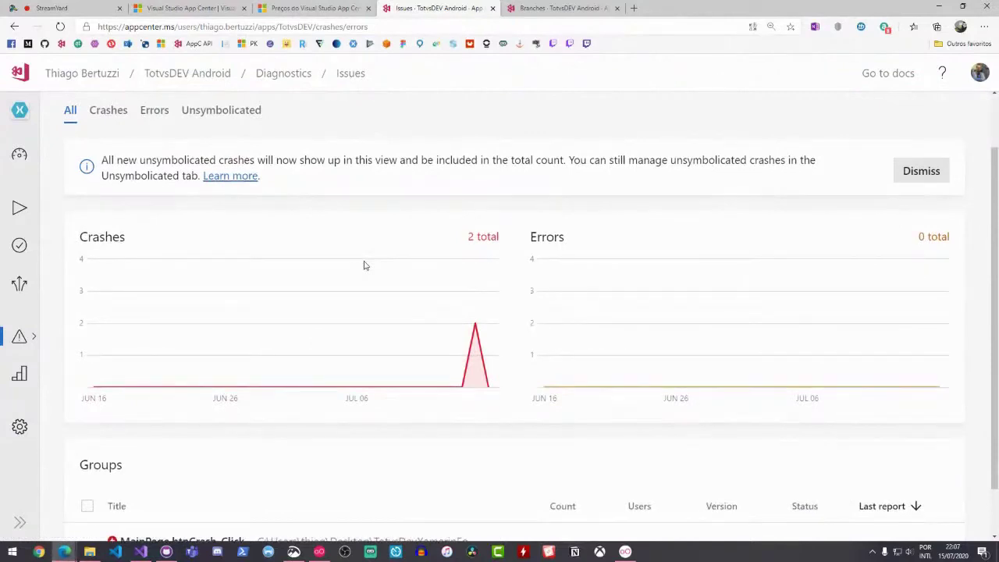
scroll(363, 265, down, 1)
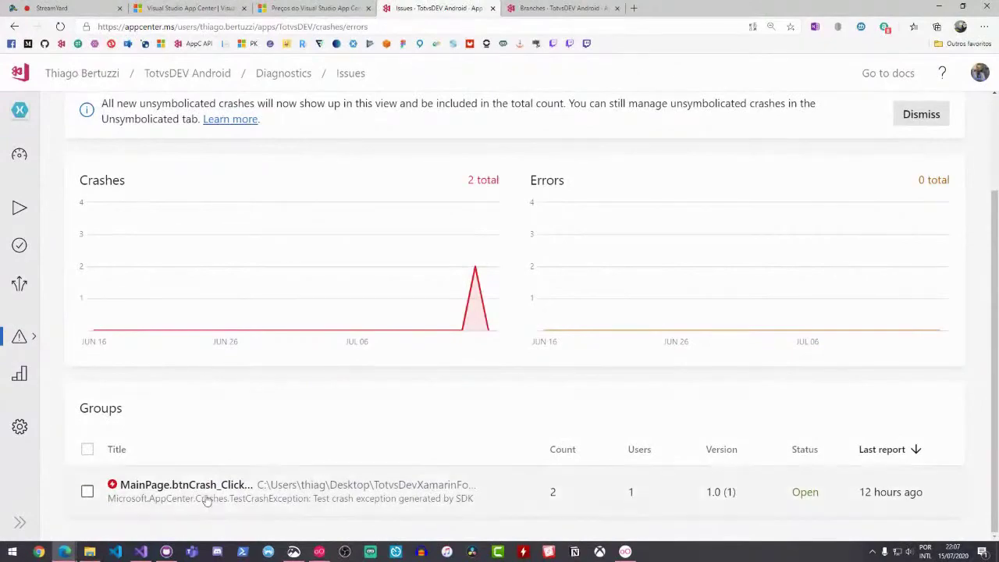
click(142, 552)
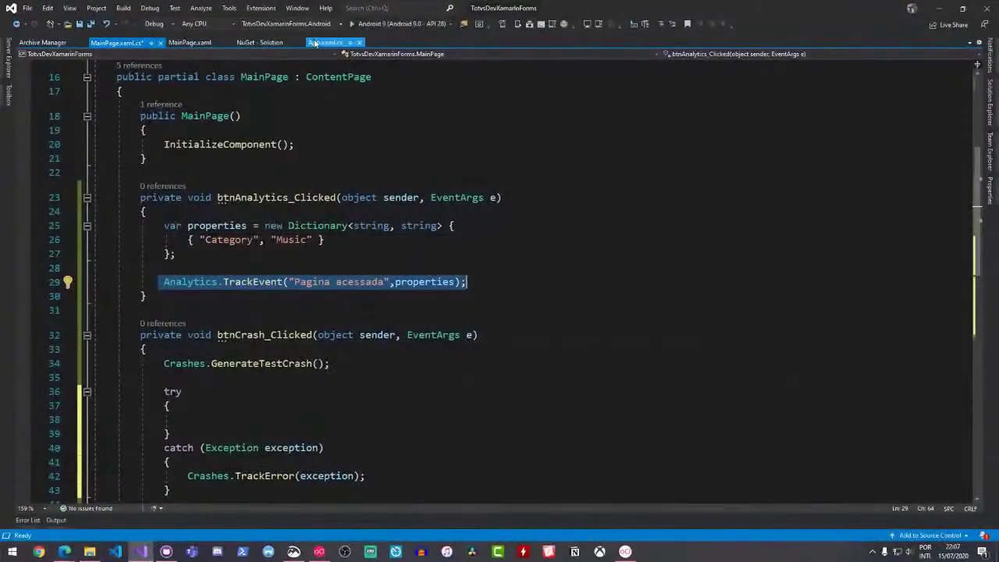
click(325, 42)
Open the MainPage.btnCrash_Clicked crash group details and compare them with the handler in MainPage.xaml.cs
mouse_move(64, 552)
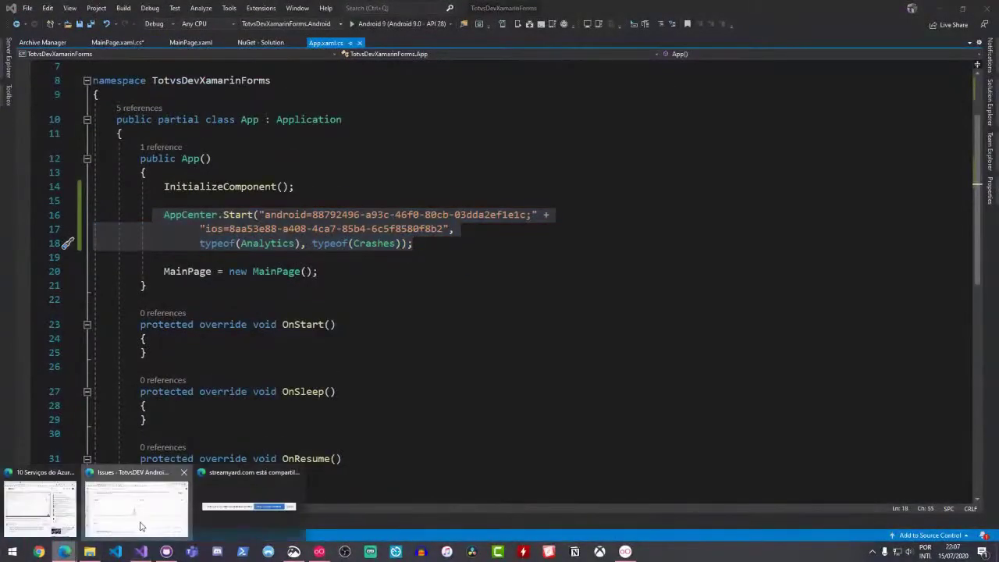
click(248, 509)
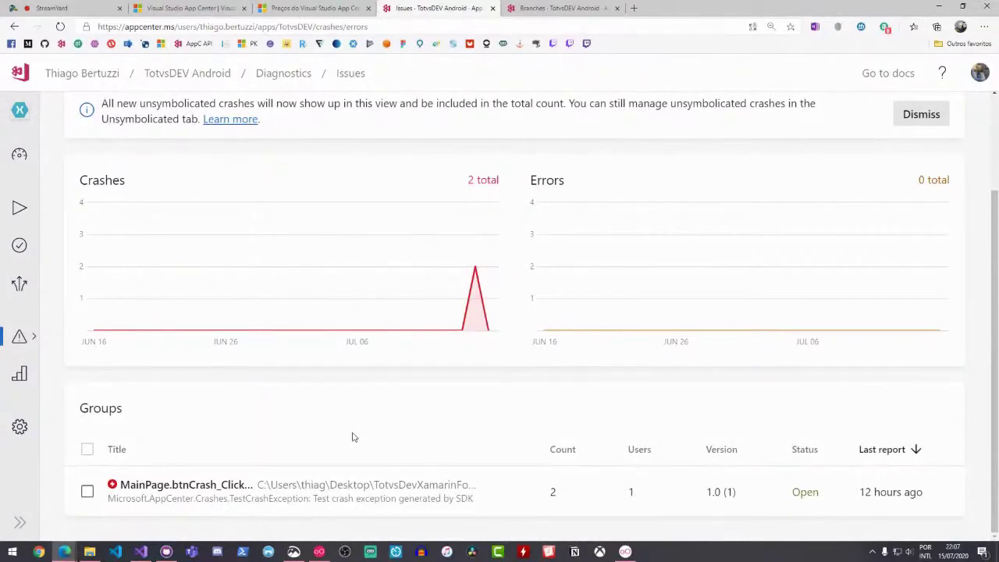
click(325, 495)
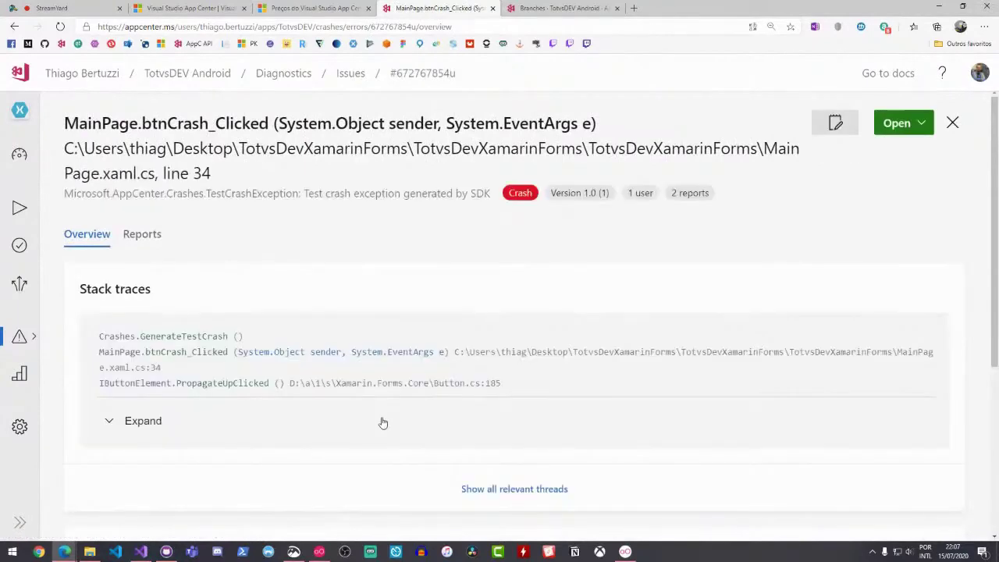
click(140, 551)
scroll(188, 341, down, 3)
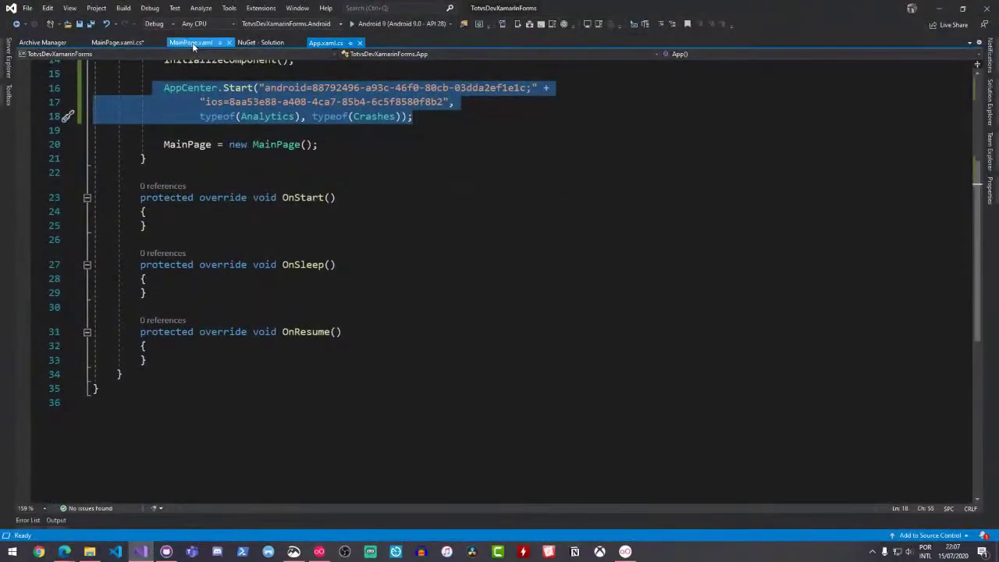
click(190, 42)
click(118, 42)
Highlight the Crashes.GenerateTestCrash() call on line 34, then return to App Center's crash details
scroll(267, 265, down, 3)
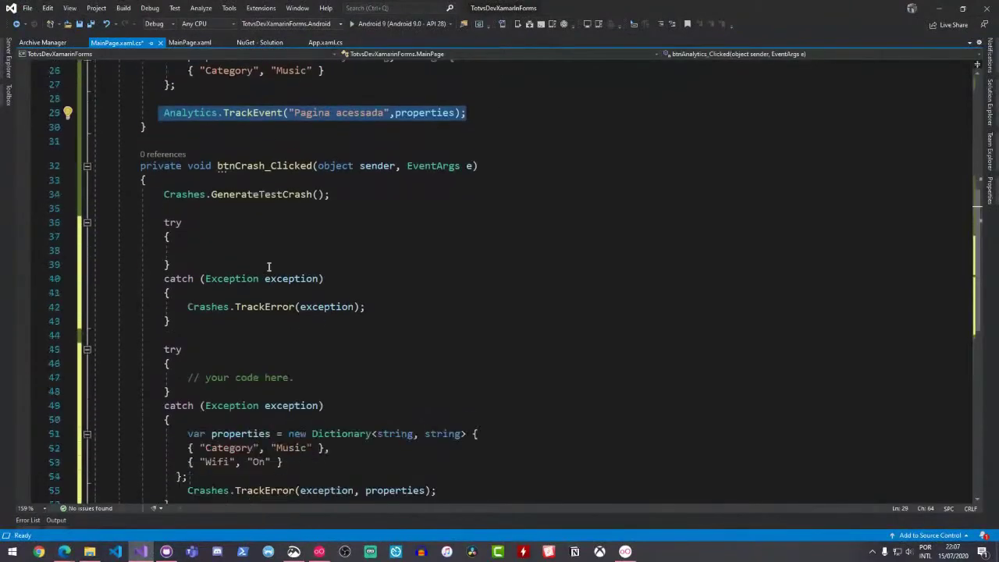
drag(154, 196, 330, 195)
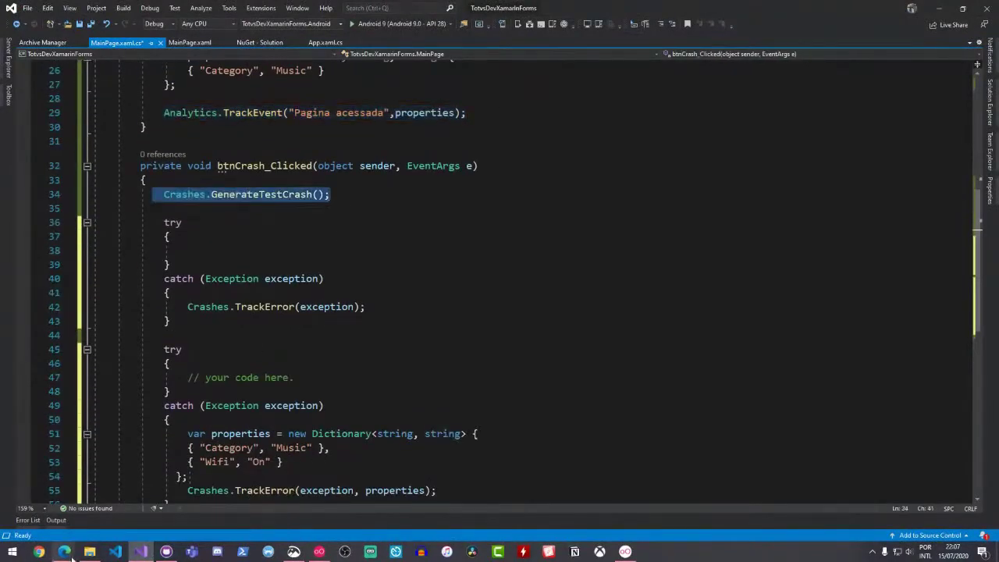
mouse_move(64, 552)
click(136, 531)
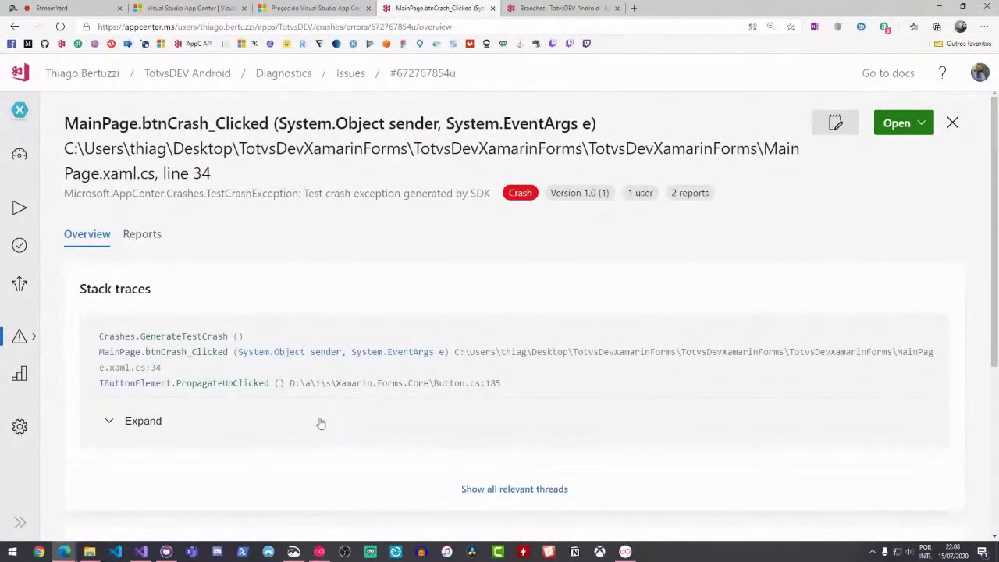
Expand the full stack trace and highlight the crashing file, line and whole trace
click(148, 430)
scroll(304, 411, down, 1)
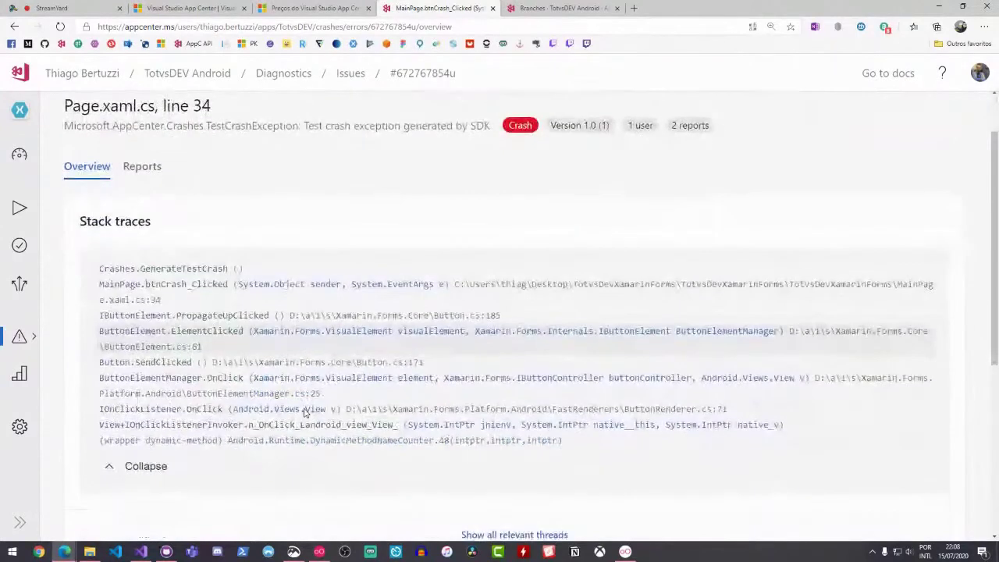
scroll(304, 411, up, 1)
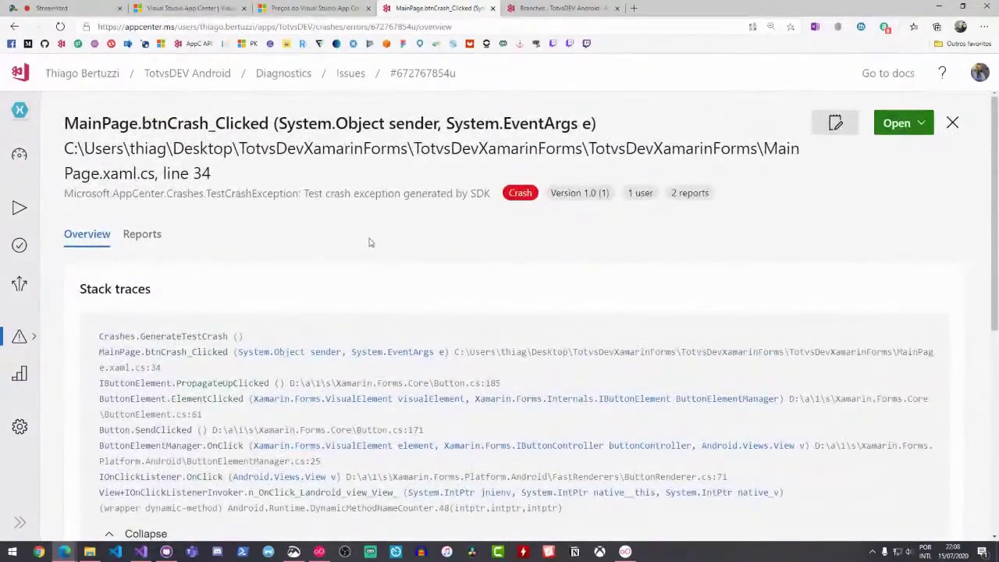
drag(162, 174, 102, 173)
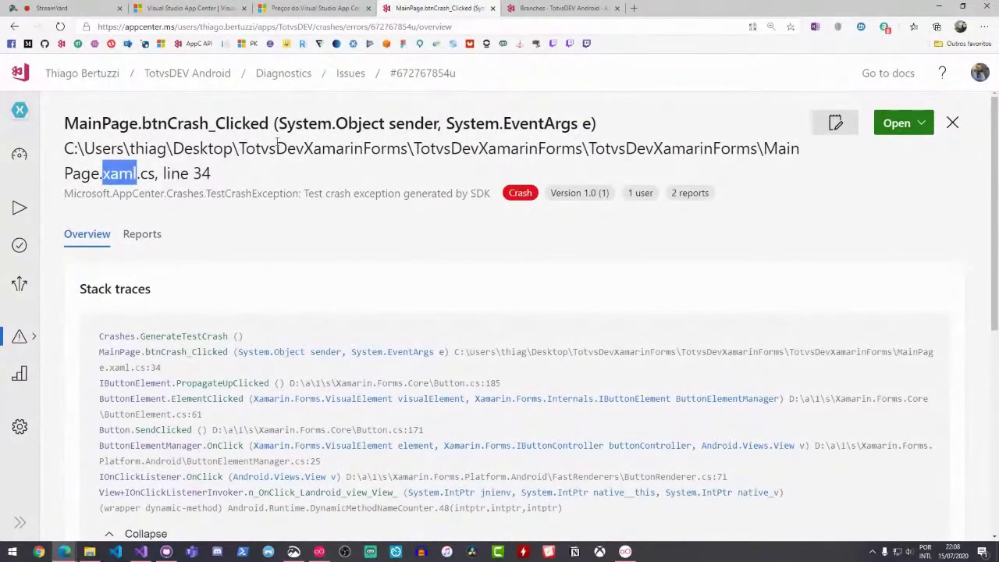
drag(140, 123, 541, 124)
scroll(101, 267, down, 1)
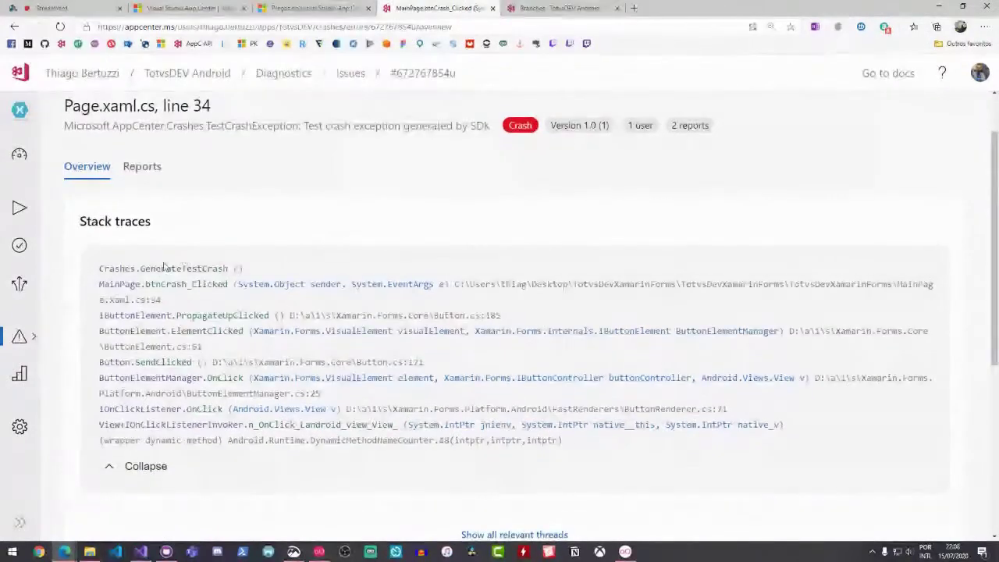
mouse_move(102, 267)
mouse_down()
mouse_move(343, 315)
mouse_move(601, 446)
mouse_up()
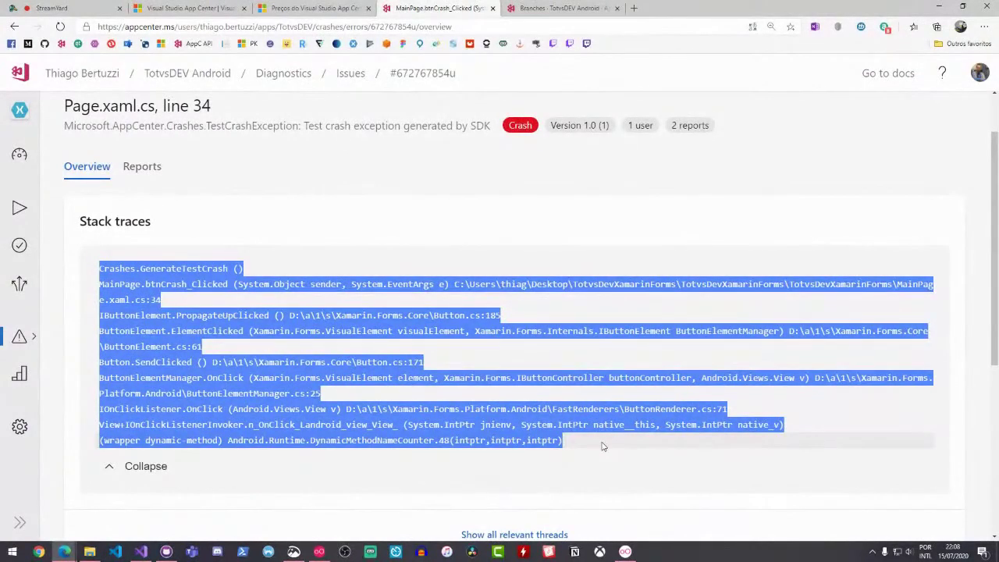
Scroll through the crash charts, clear the highlight, and highlight the 9 under Most affected OS
scroll(601, 447, down, 1)
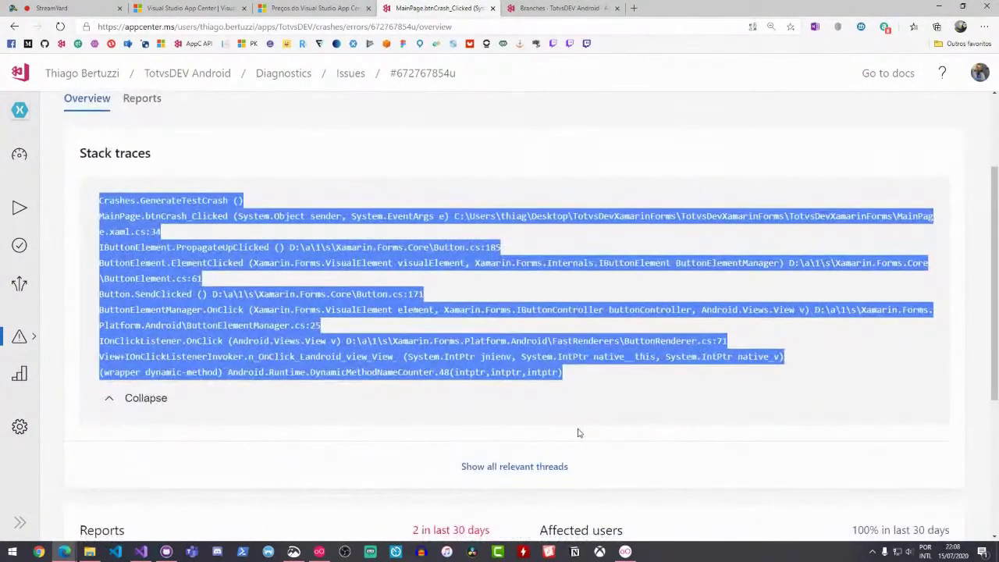
scroll(585, 357, down, 4)
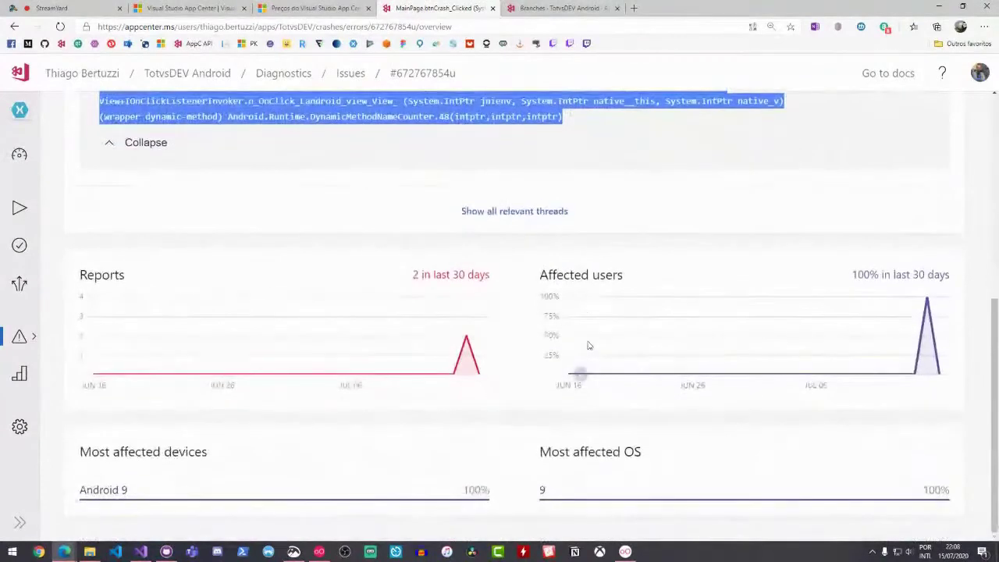
scroll(586, 345, up, 3)
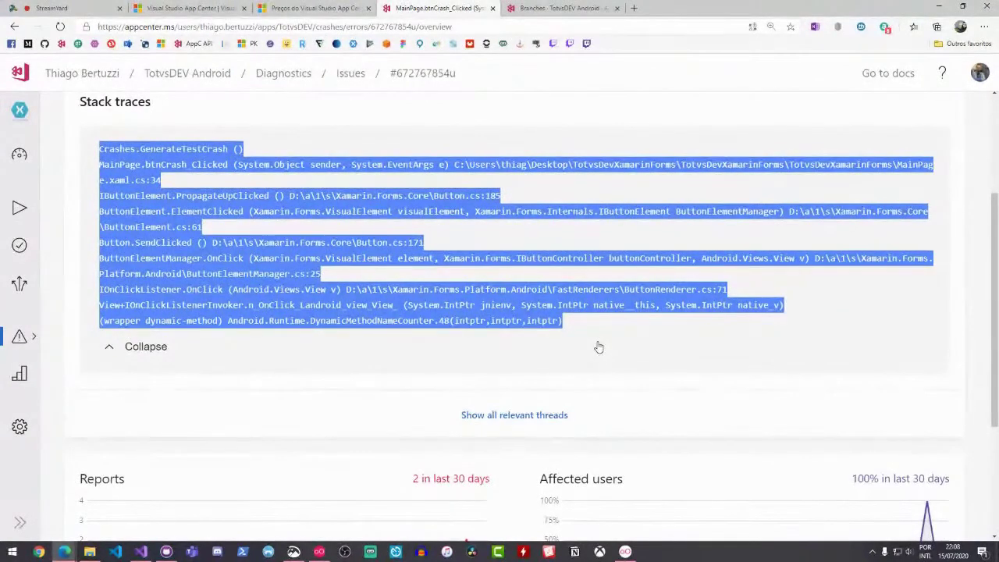
scroll(598, 347, down, 2)
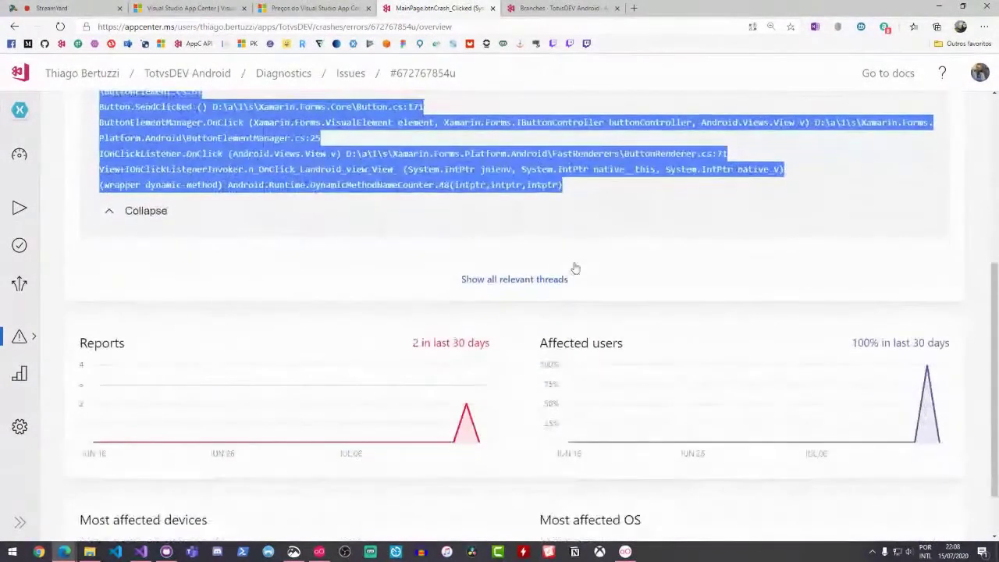
scroll(594, 262, down, 1)
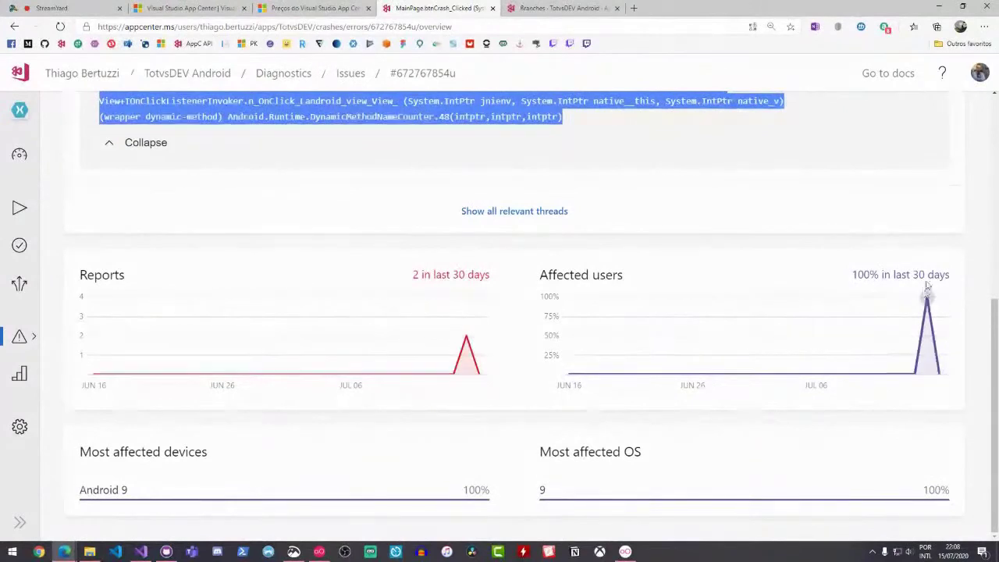
mouse_move(928, 301)
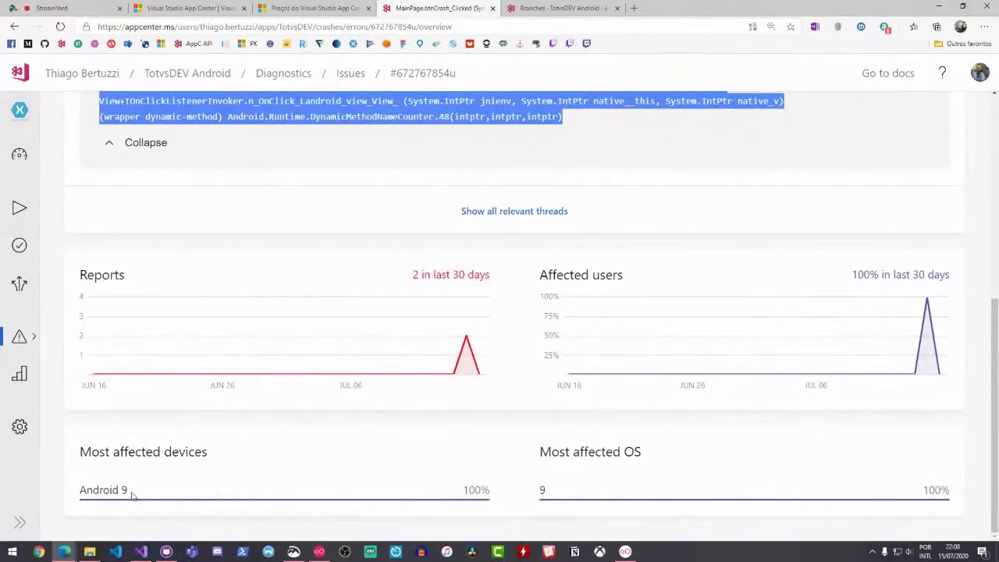
click(83, 494)
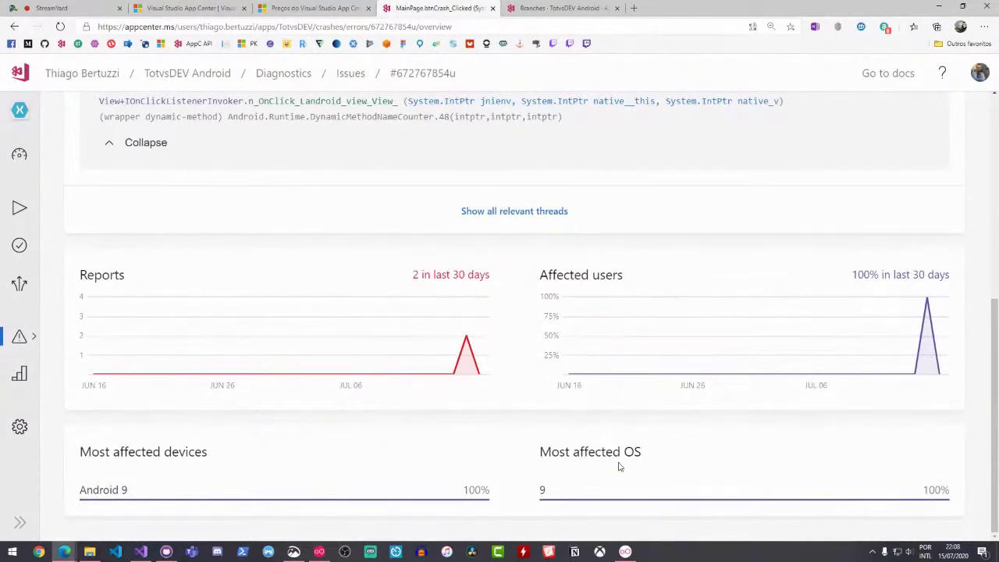
double_click(542, 490)
Start a new annotation on the crash issue
scroll(585, 359, up, 2)
scroll(372, 254, up, 3)
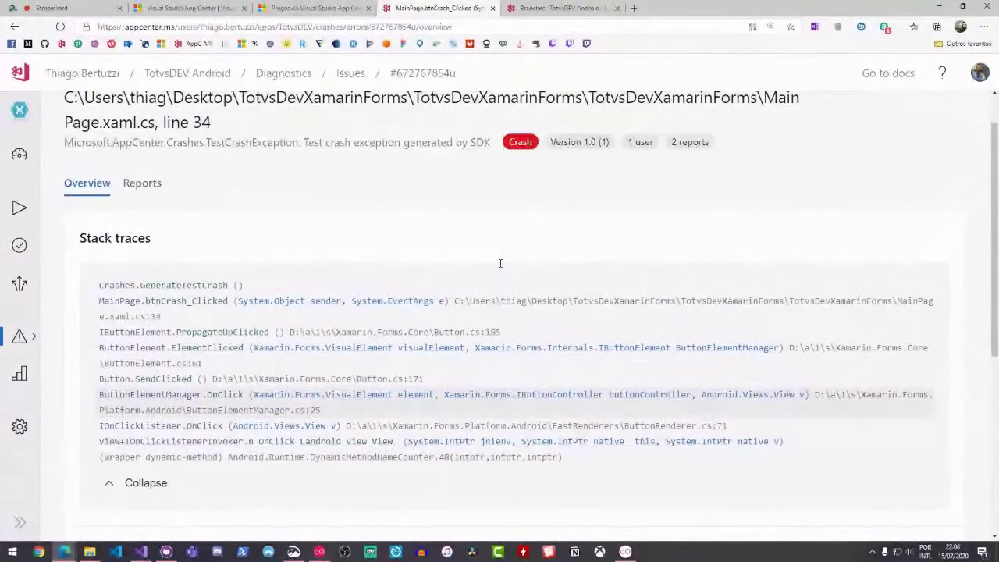
scroll(502, 266, up, 1)
click(835, 122)
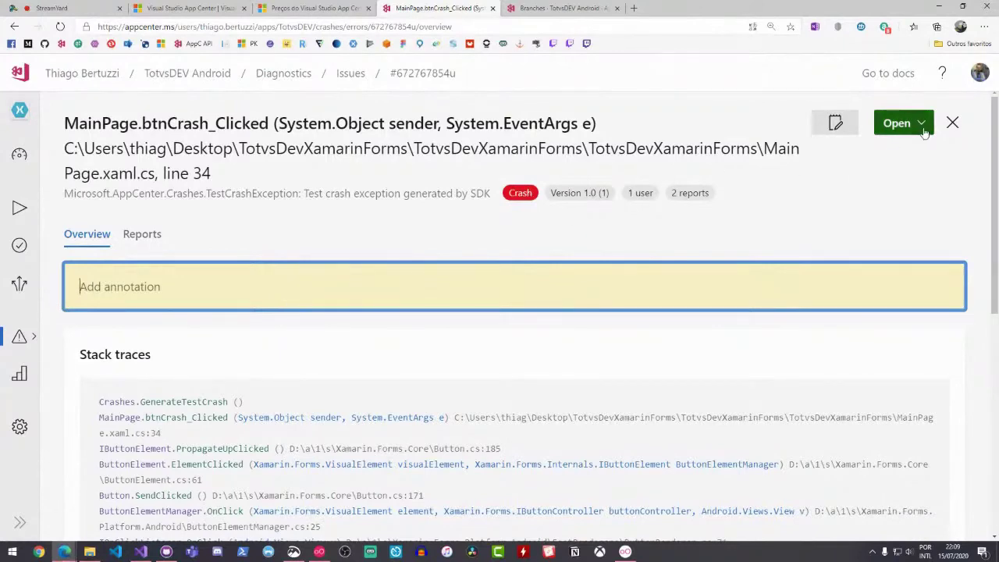
Check the issue status choices without changing them, then list the two Android 9 reports from Jul 15
click(899, 123)
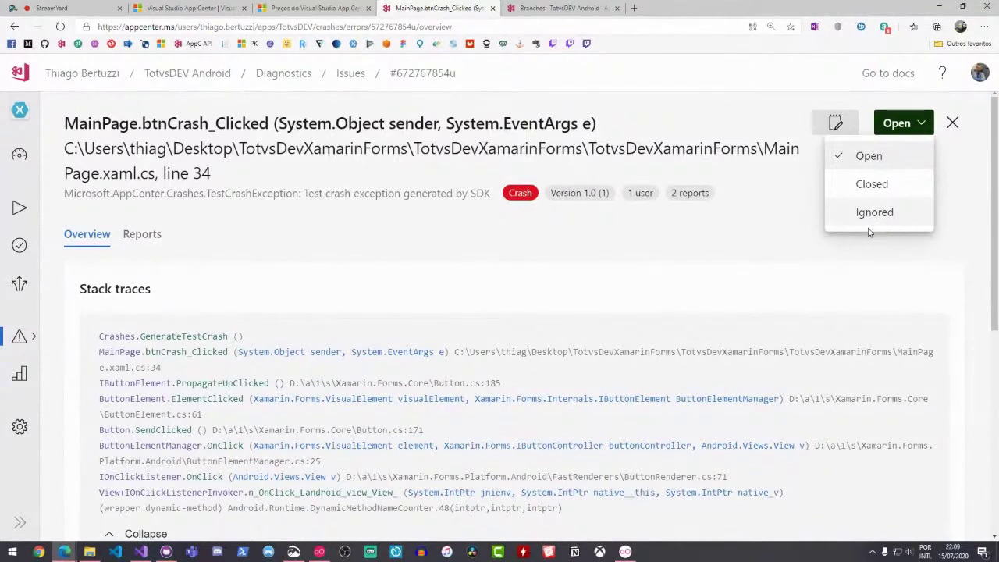
click(686, 219)
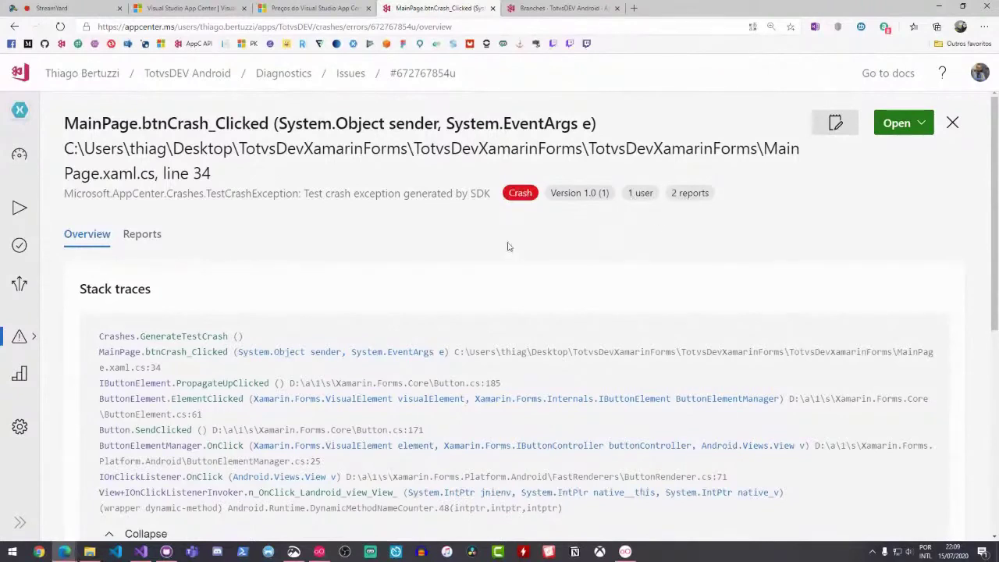
click(142, 234)
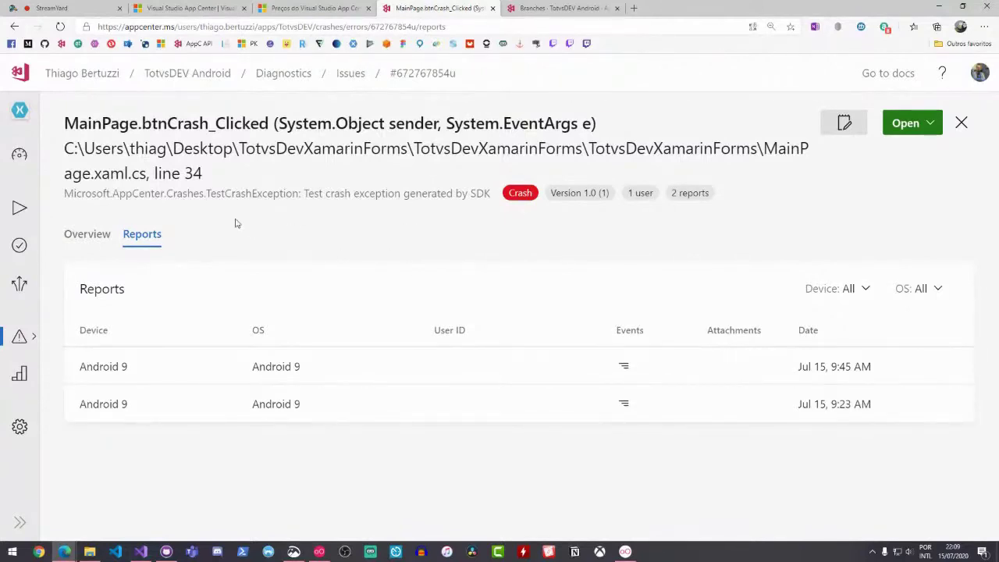
Zoom out and view TotvsDEV Android's build branches, with master built on push
key(ctrl+minus)
key(ctrl+minus)
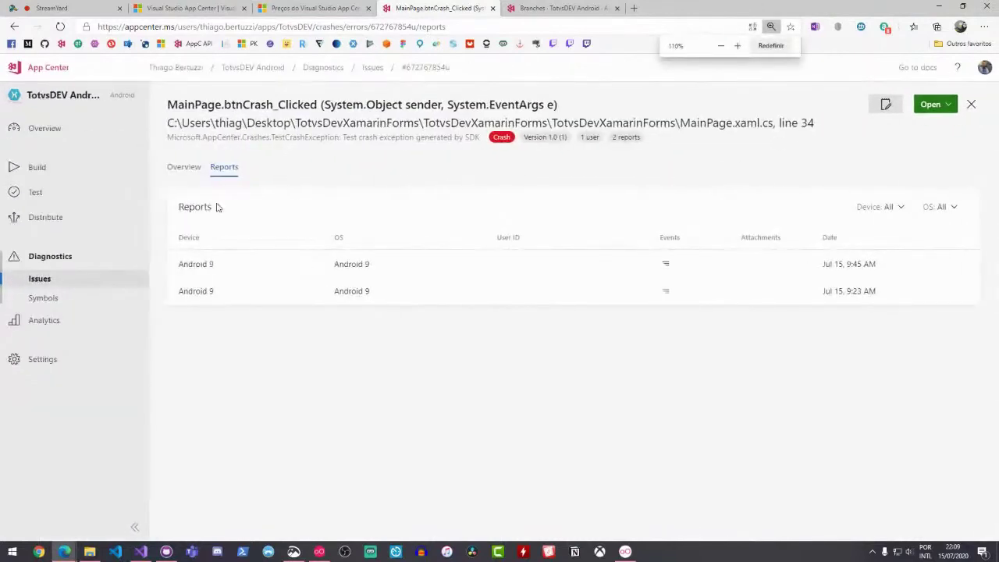
click(97, 167)
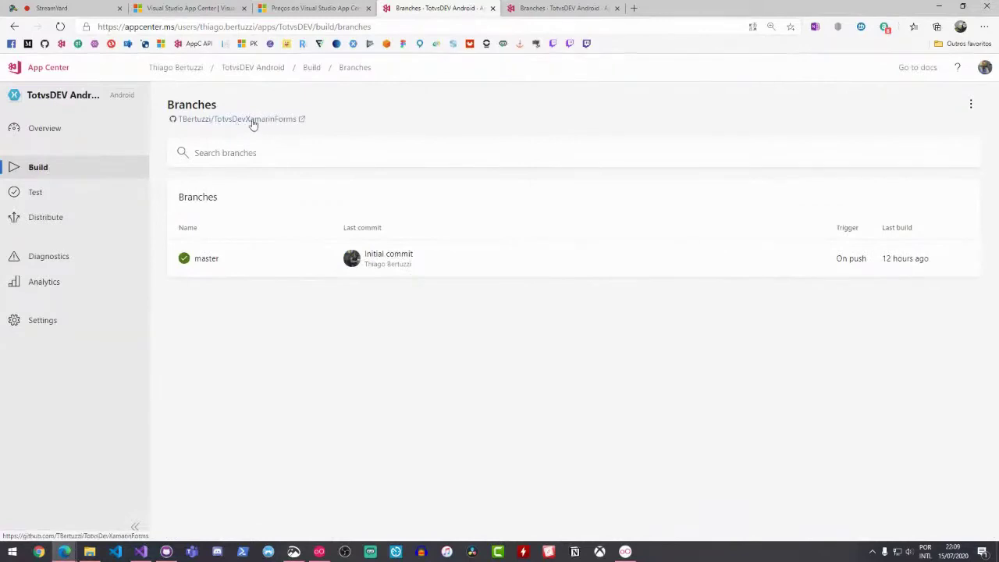
Go to the apps list, open AzureNaPraticaAndroid and reach its Build setup
click(525, 7)
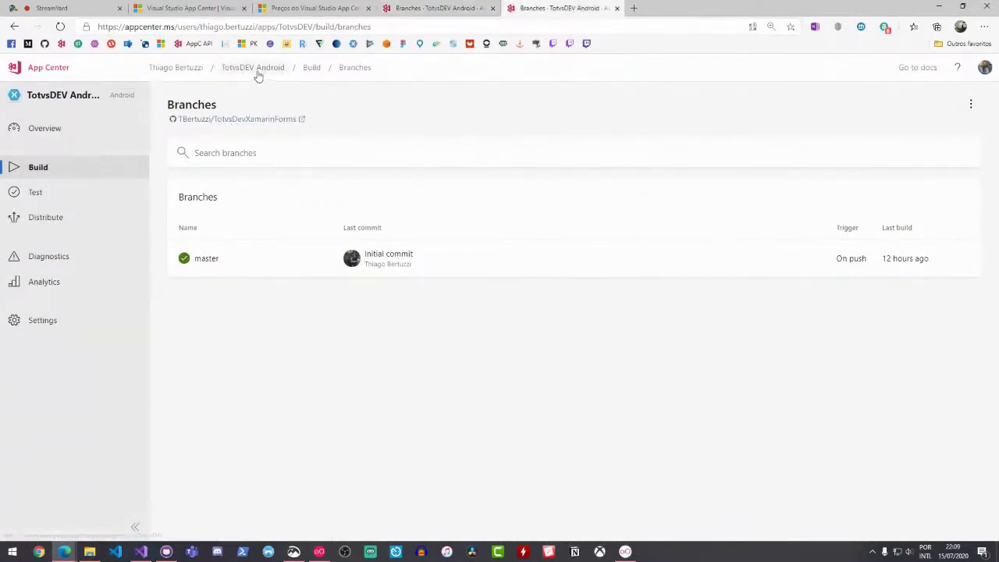
click(178, 69)
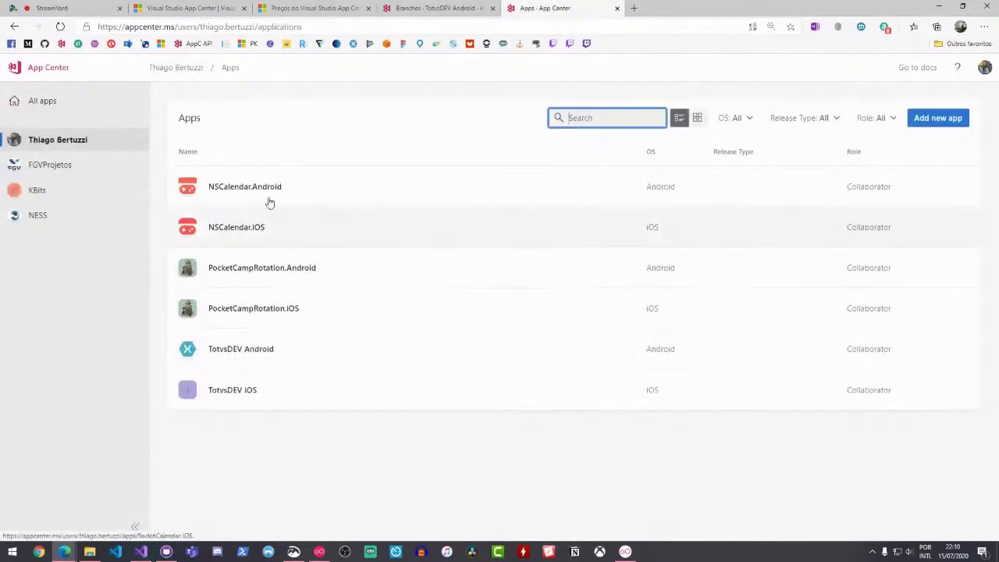
click(262, 390)
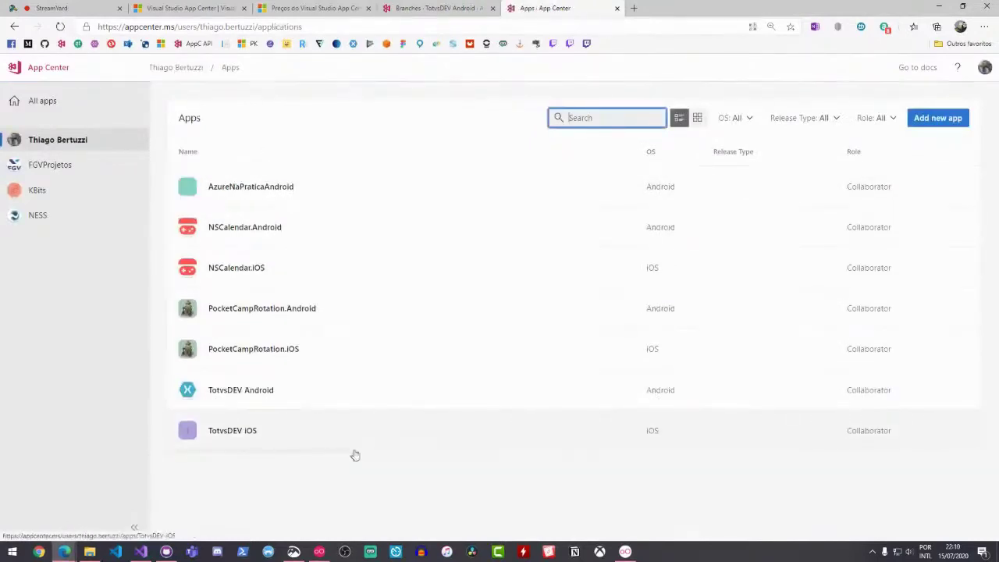
click(288, 196)
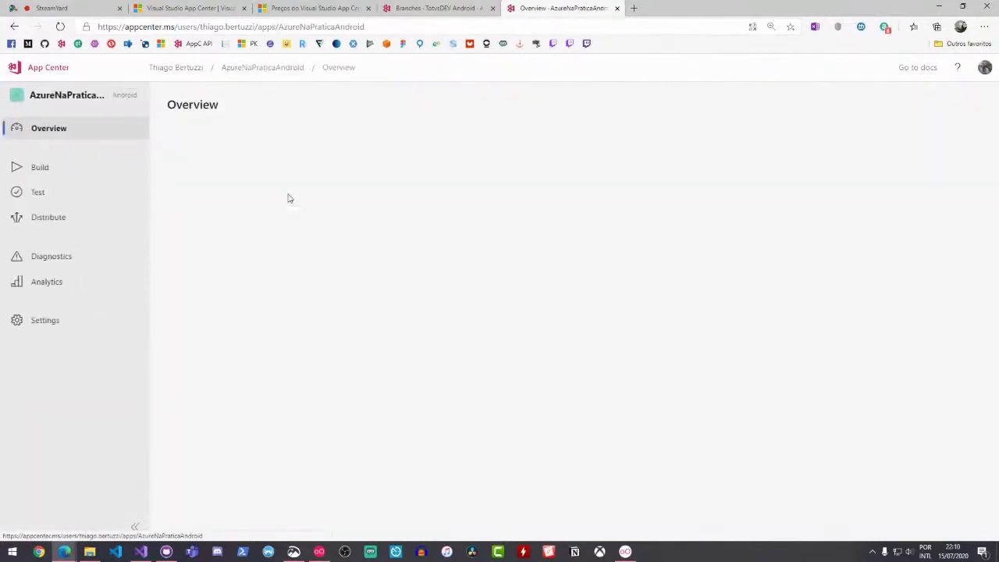
click(109, 171)
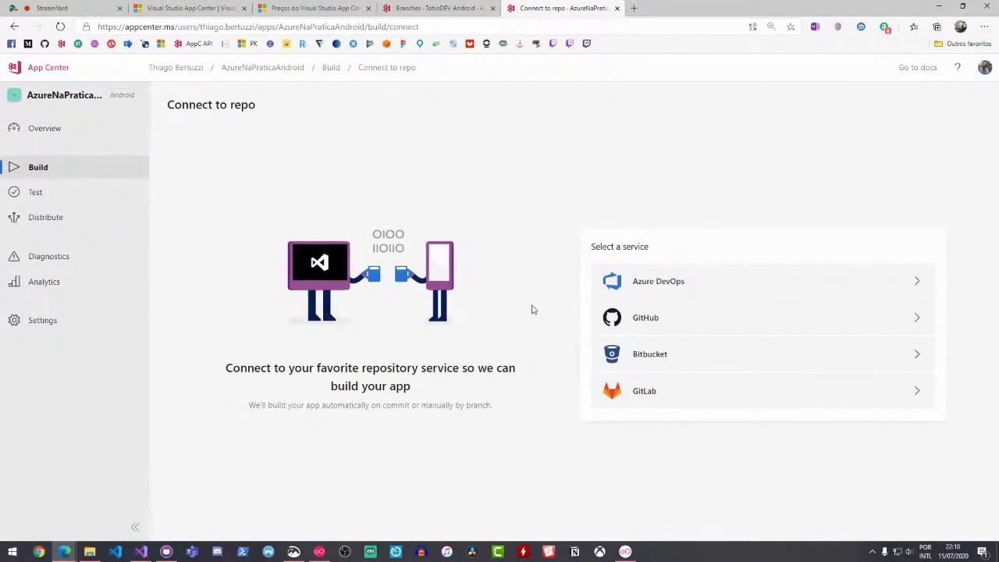
Link the builds to the GitHub repository TotvsDevXamarinForms, found by searching 'tot'
click(656, 320)
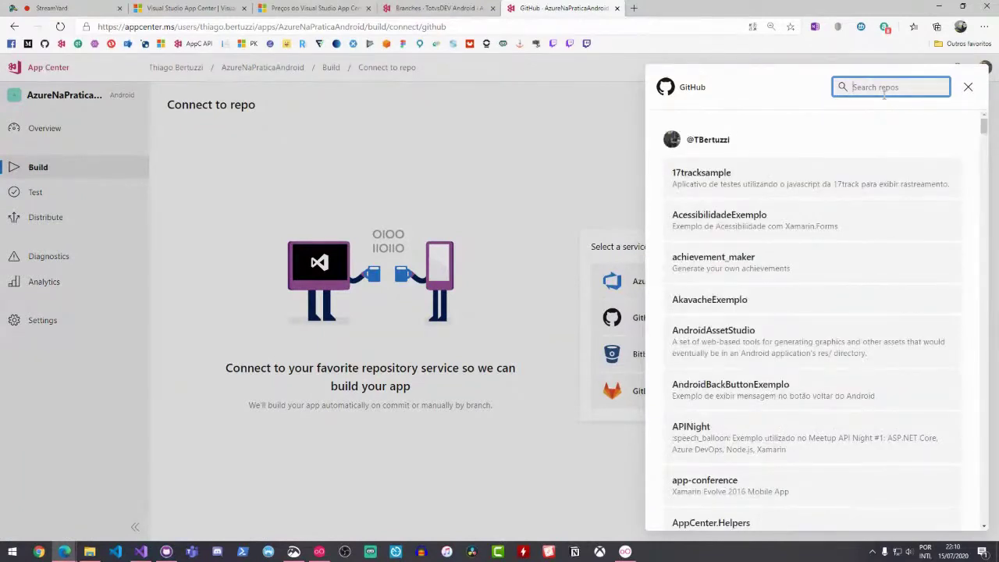
text(tot)
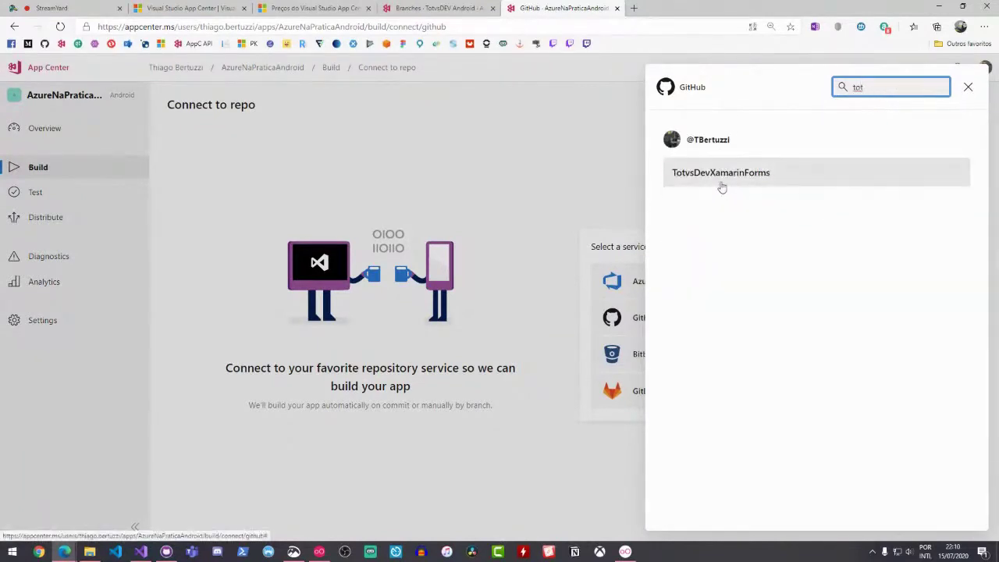
click(728, 175)
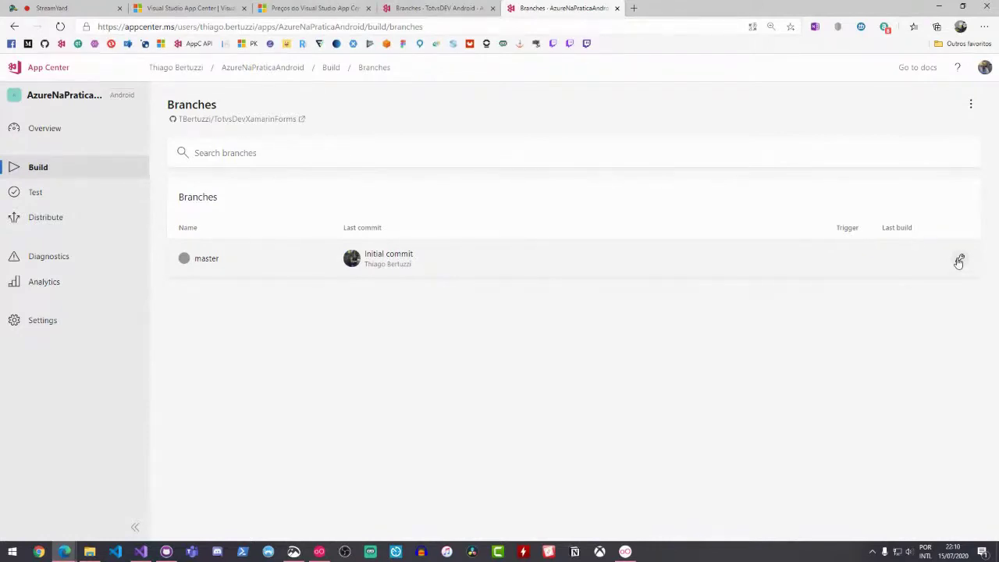
Open master's build configuration, switch Configuration from Debug to Release, and review the remaining settings
click(959, 260)
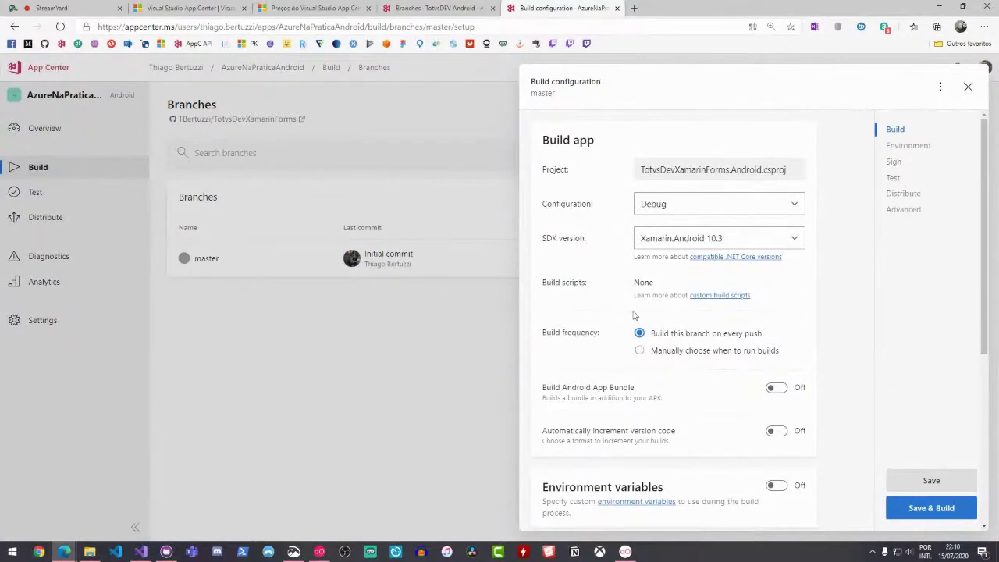
key(ctrl+plus)
key(ctrl+plus)
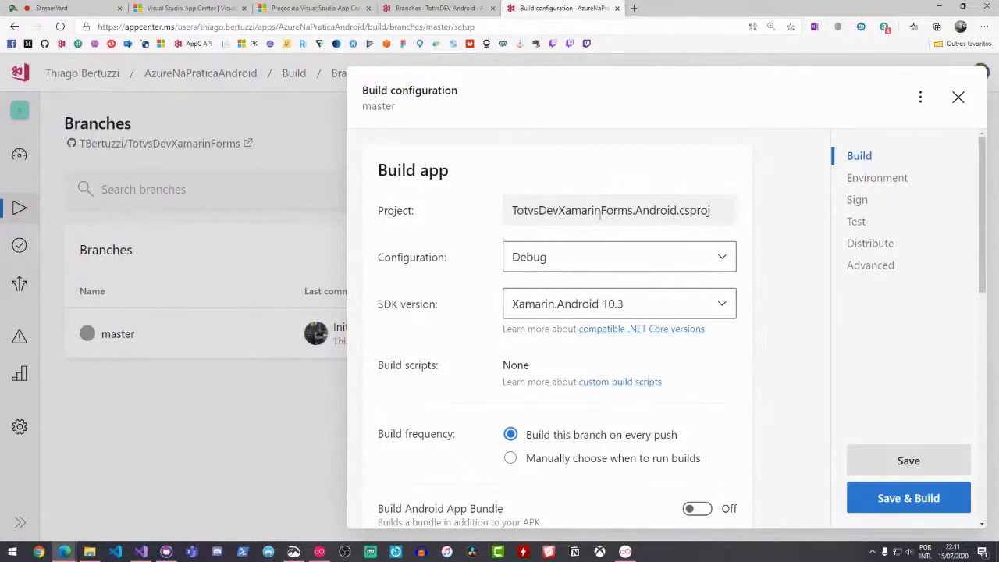
click(648, 259)
click(580, 322)
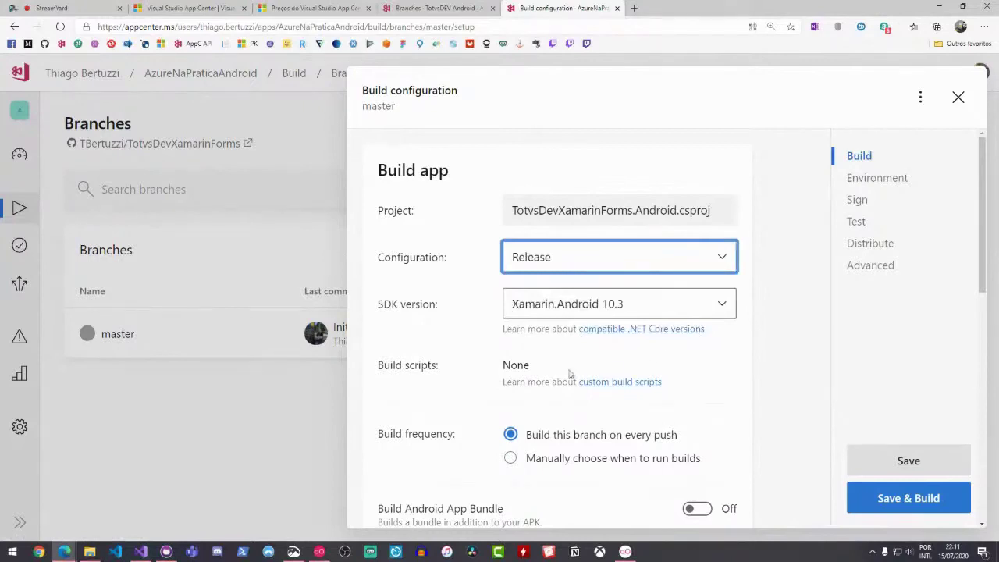
scroll(638, 314, down, 1)
scroll(676, 258, down, 1)
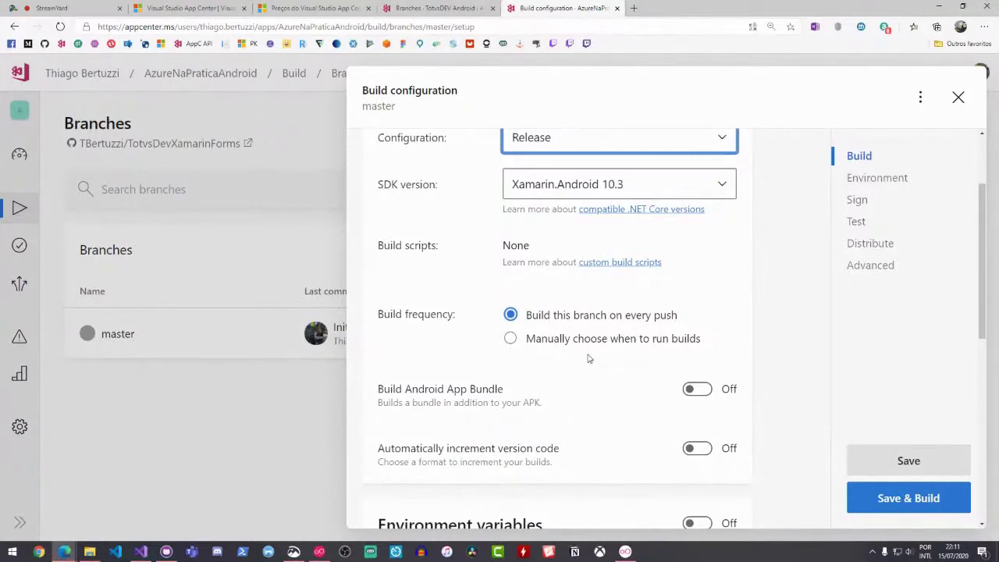
scroll(591, 355, down, 3)
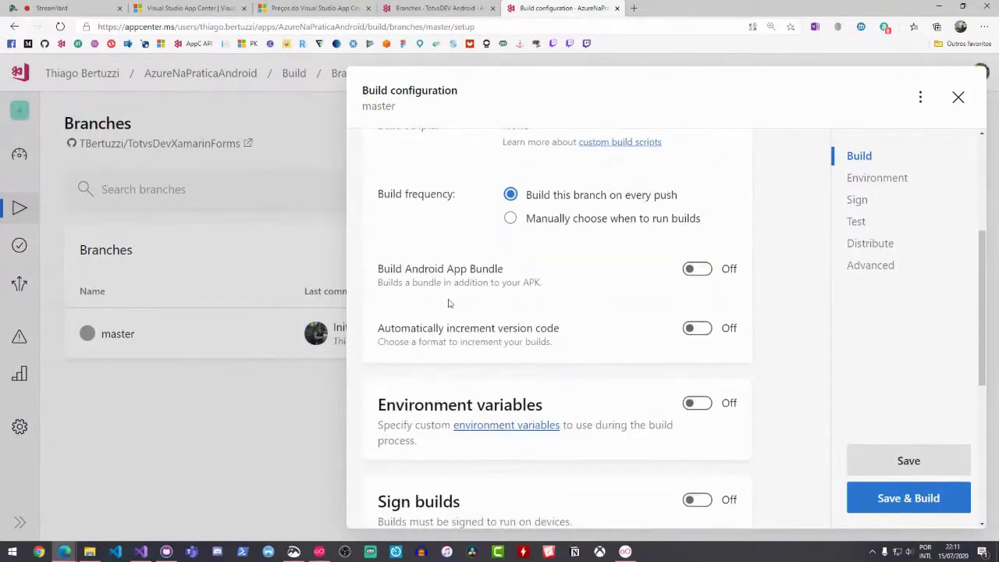
scroll(503, 264, down, 1)
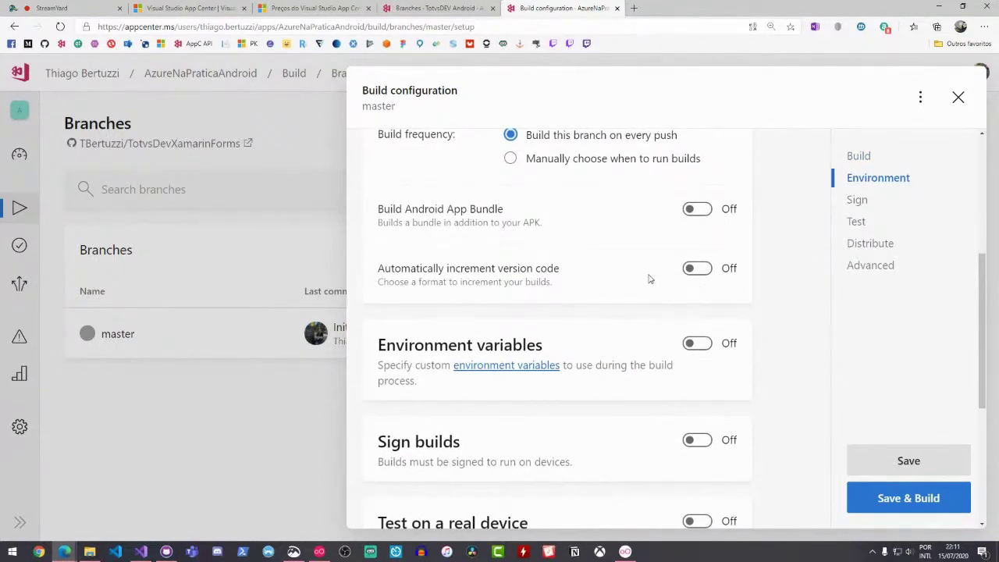
scroll(648, 278, down, 1)
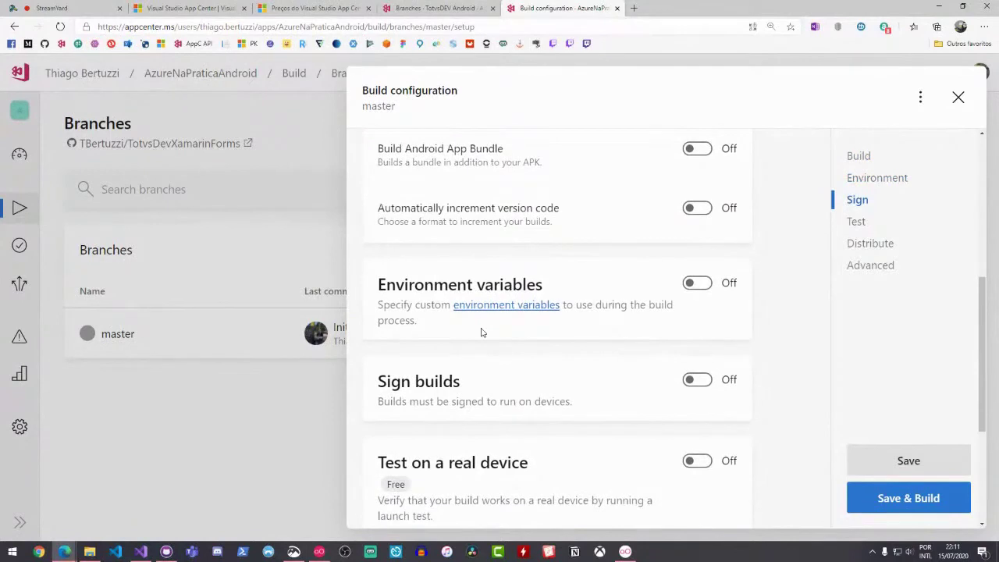
scroll(492, 312, down, 1)
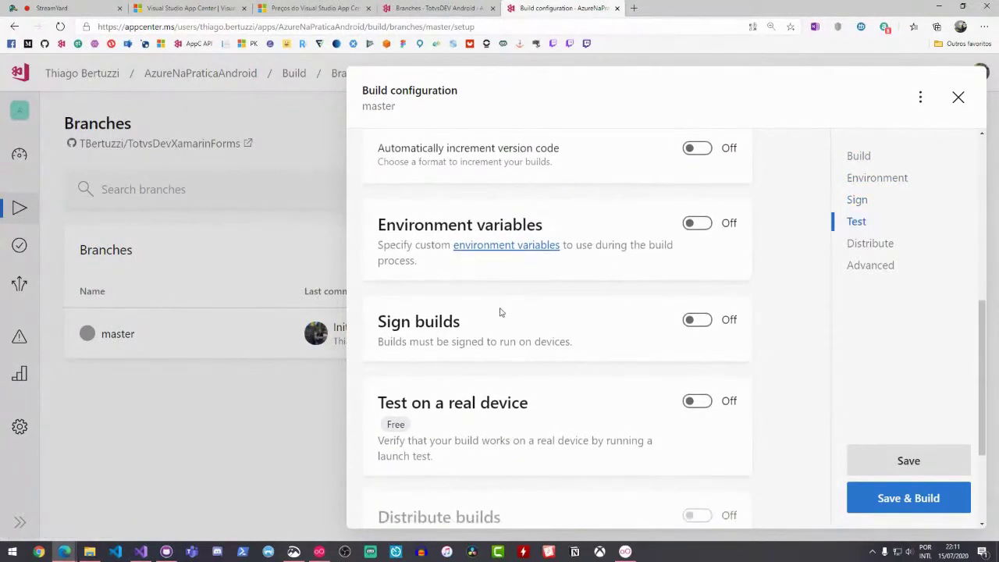
scroll(515, 310, down, 1)
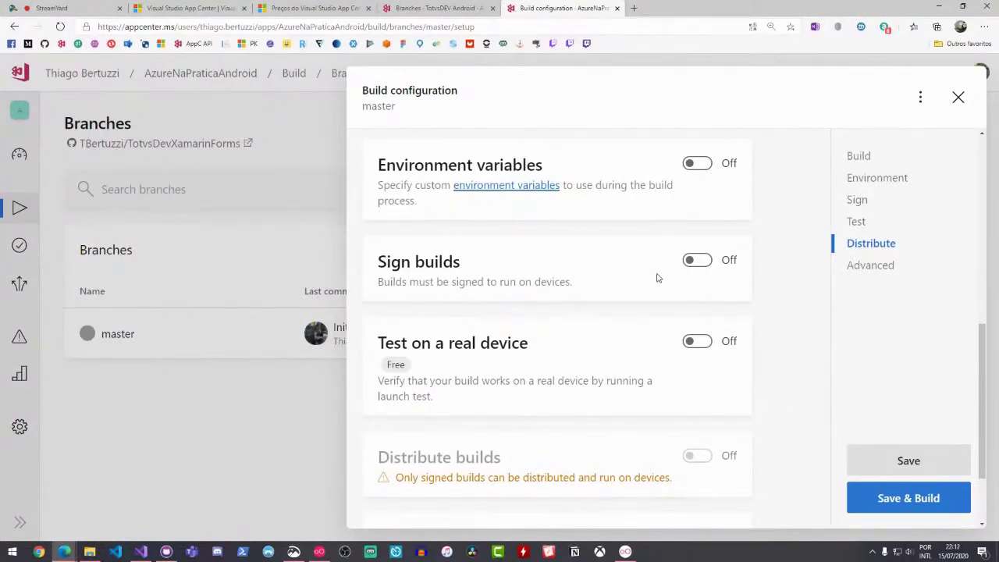
Enable build signing with Teste.keystore, entering the keystore password, key alias and key password
click(695, 261)
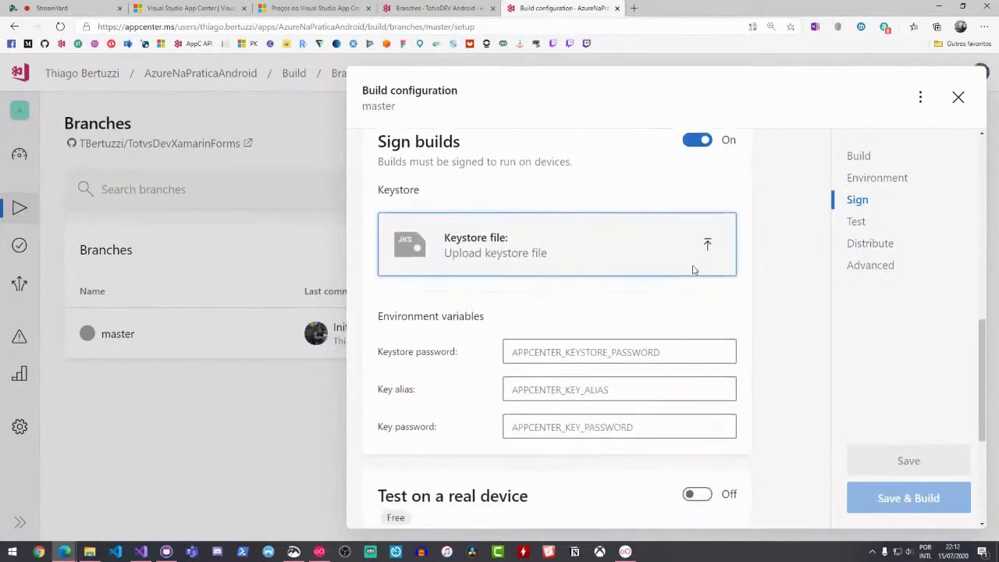
click(551, 247)
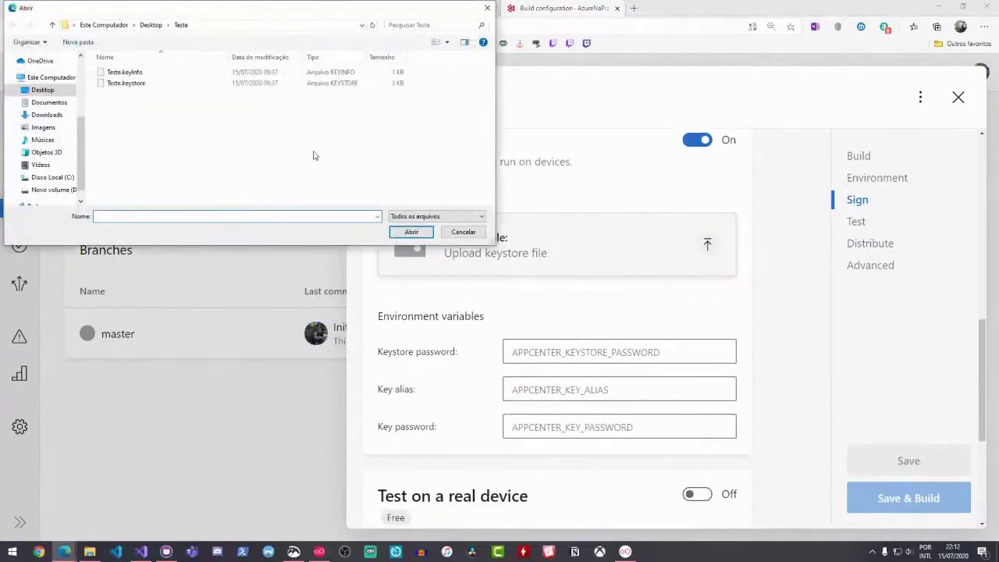
double_click(125, 84)
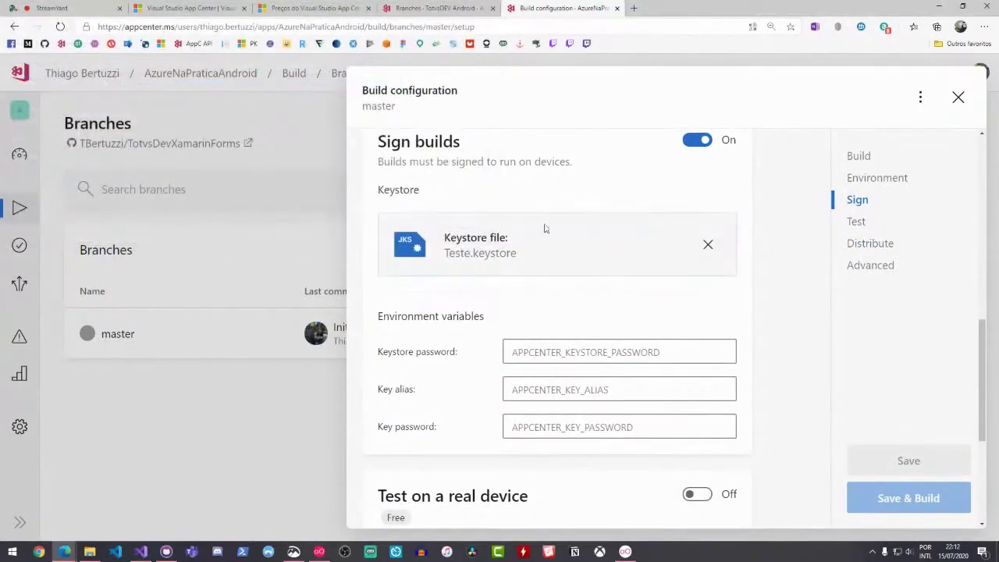
scroll(545, 229, down, 2)
click(580, 234)
text(12)
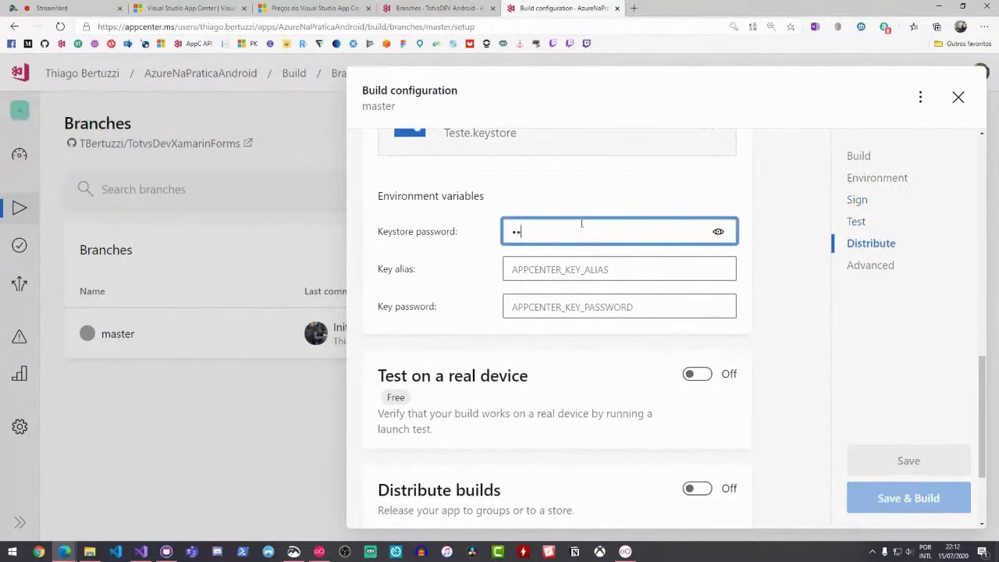
click(547, 305)
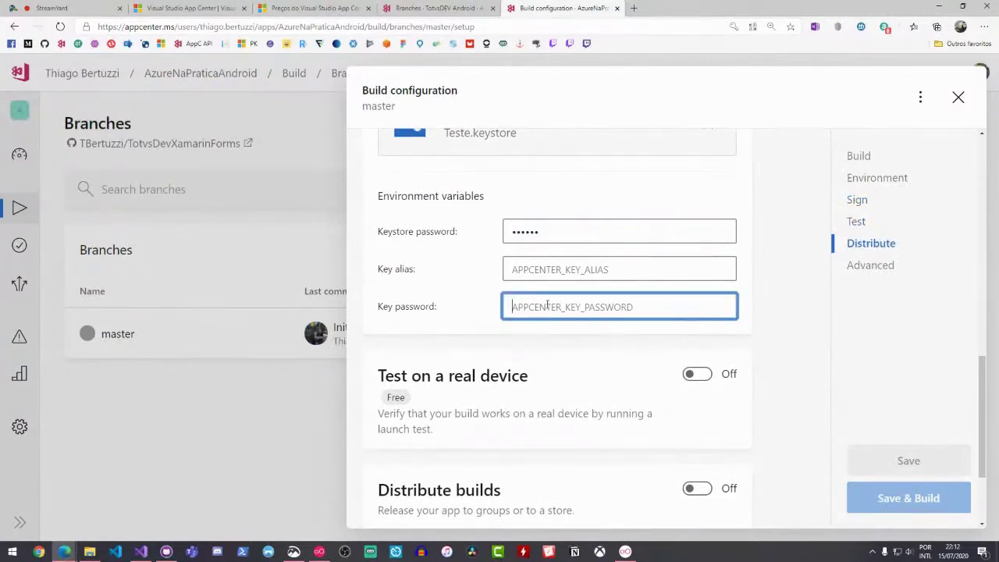
text(123456)
click(552, 269)
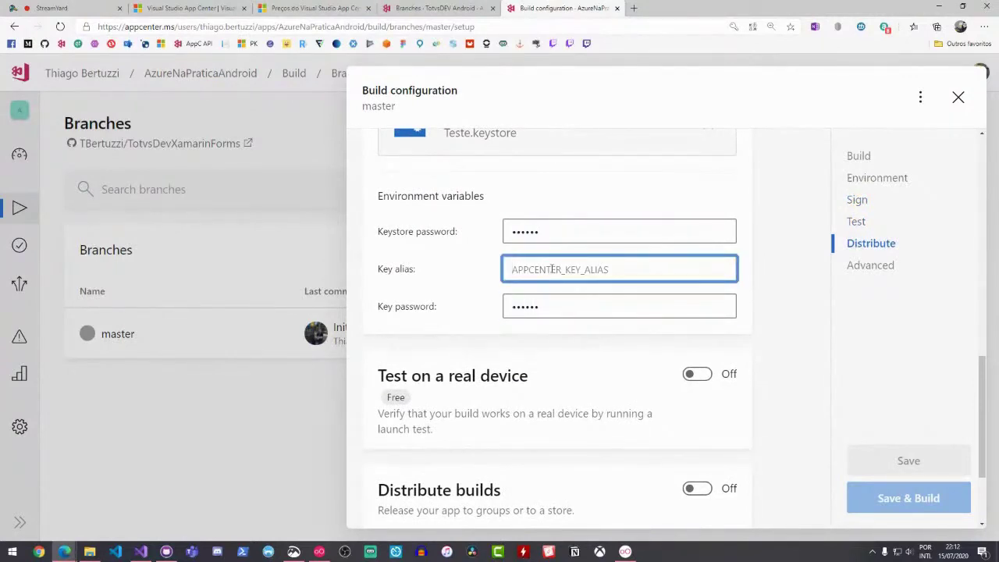
text(123)
Turn on build distribution, look at the destination groups without choosing, and close the configuration
scroll(552, 268, down, 1)
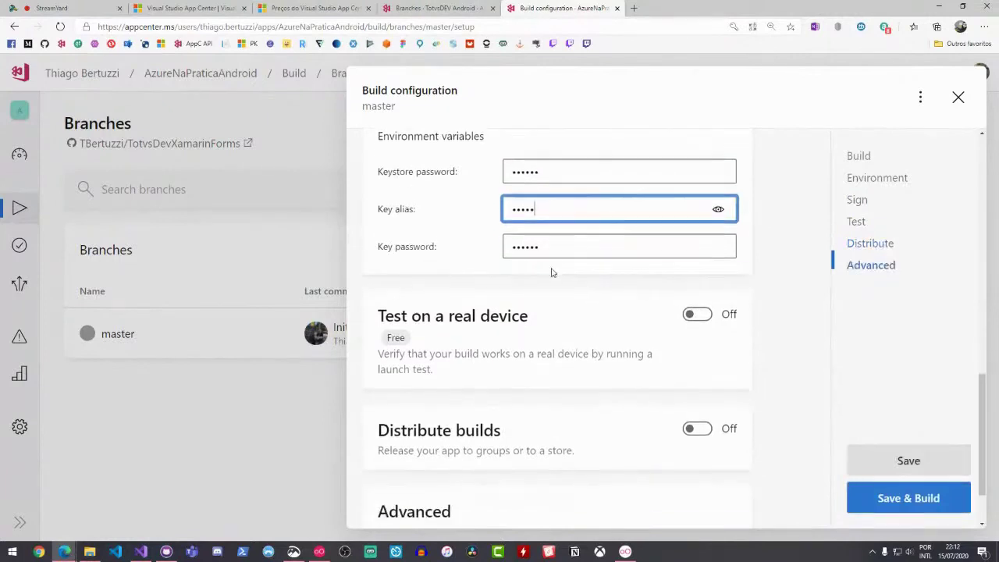
scroll(553, 273, down, 1)
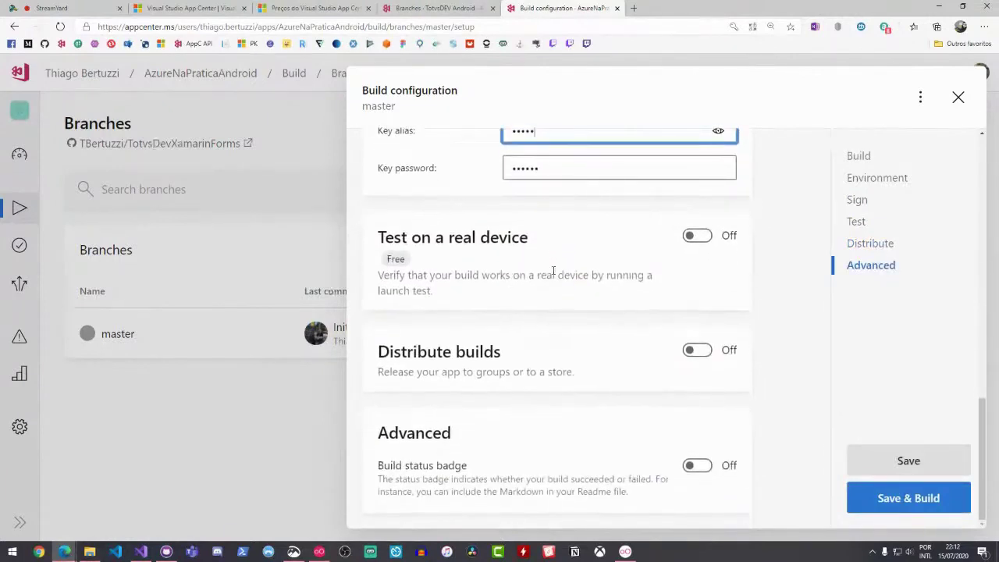
click(707, 353)
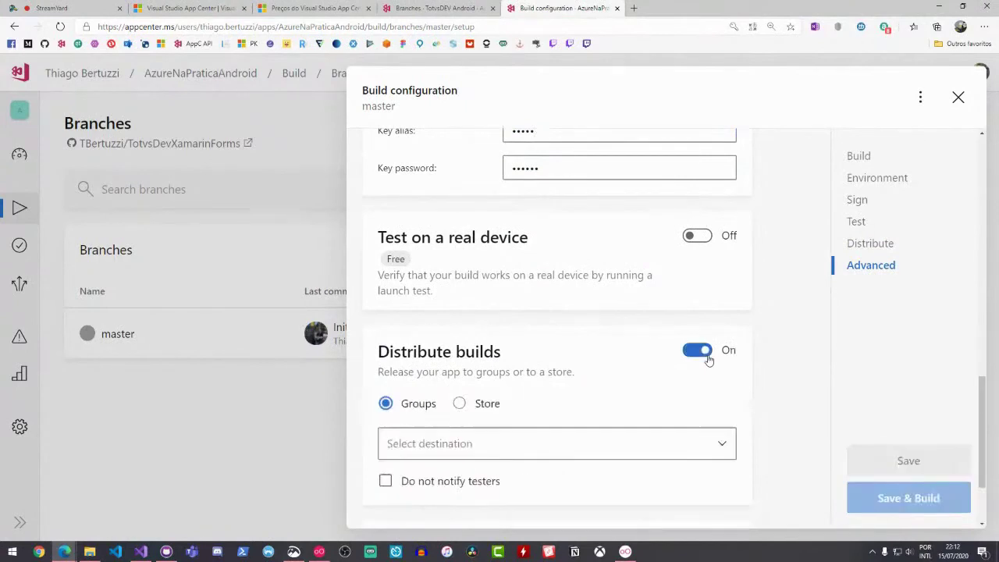
scroll(640, 397, down, 1)
click(640, 396)
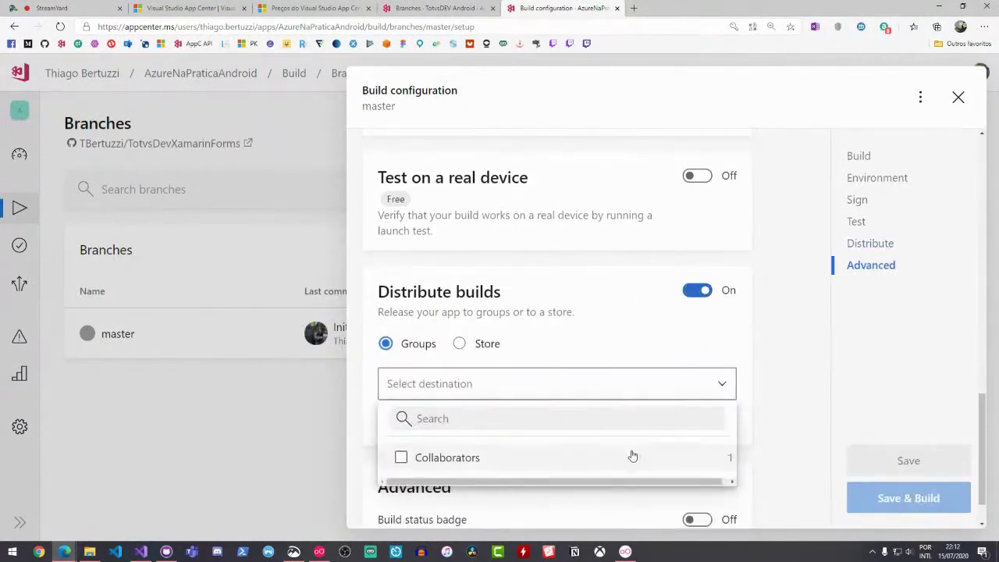
scroll(560, 408, down, 1)
click(611, 289)
scroll(600, 292, up, 1)
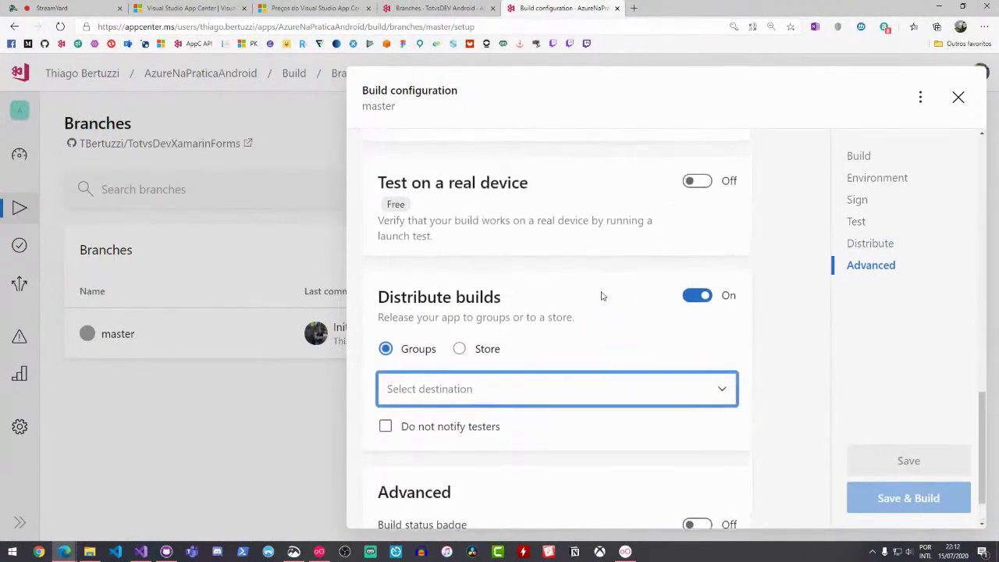
click(187, 414)
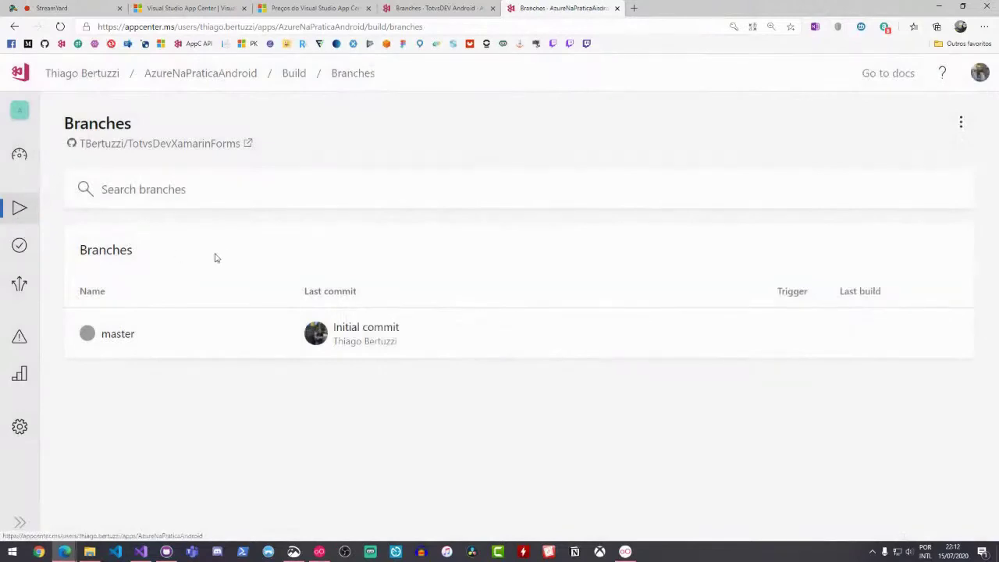
Create a public distribution group named 'Publico', then reopen master's build configuration
key(ctrl+minus)
click(47, 217)
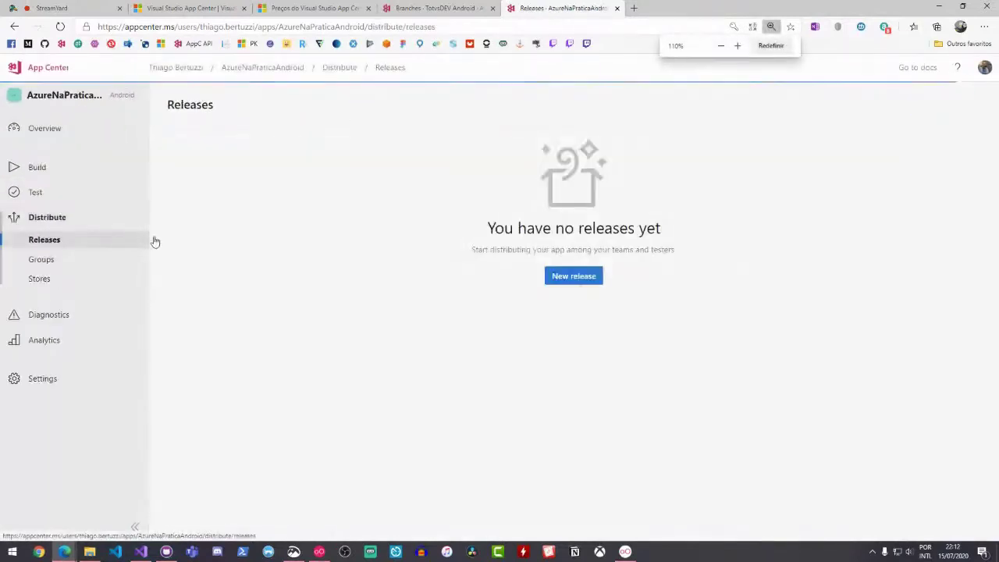
click(76, 263)
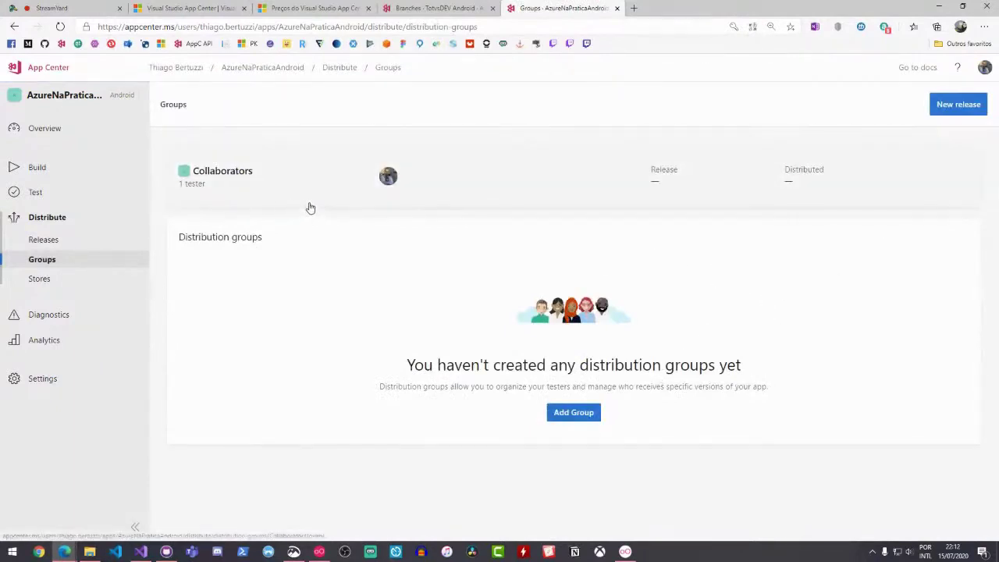
click(574, 412)
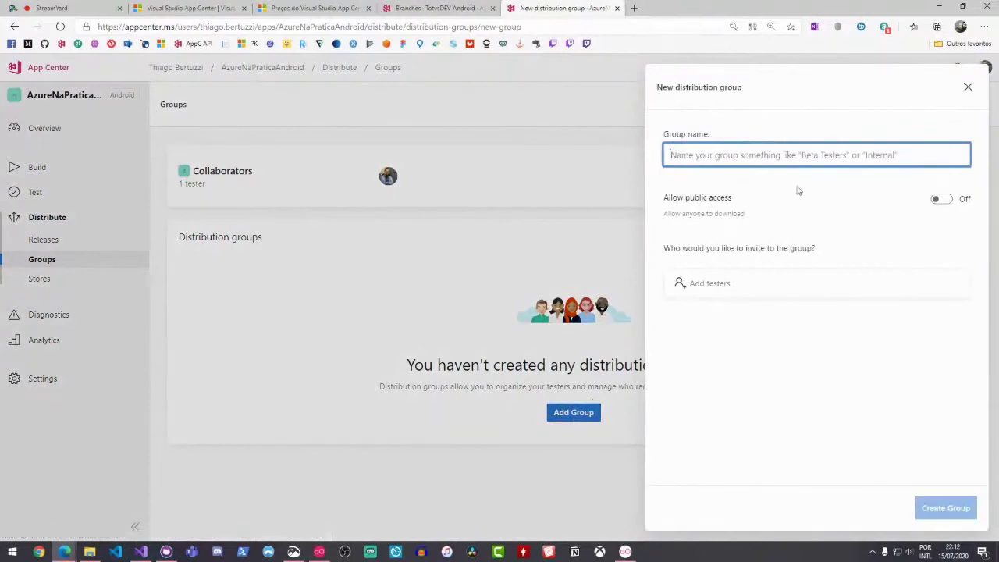
text(Publico)
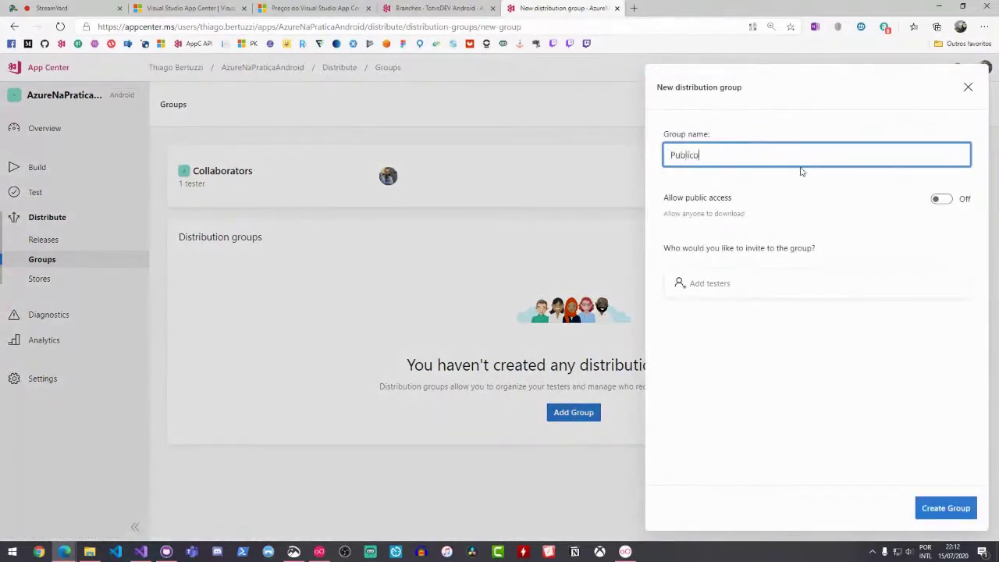
click(946, 199)
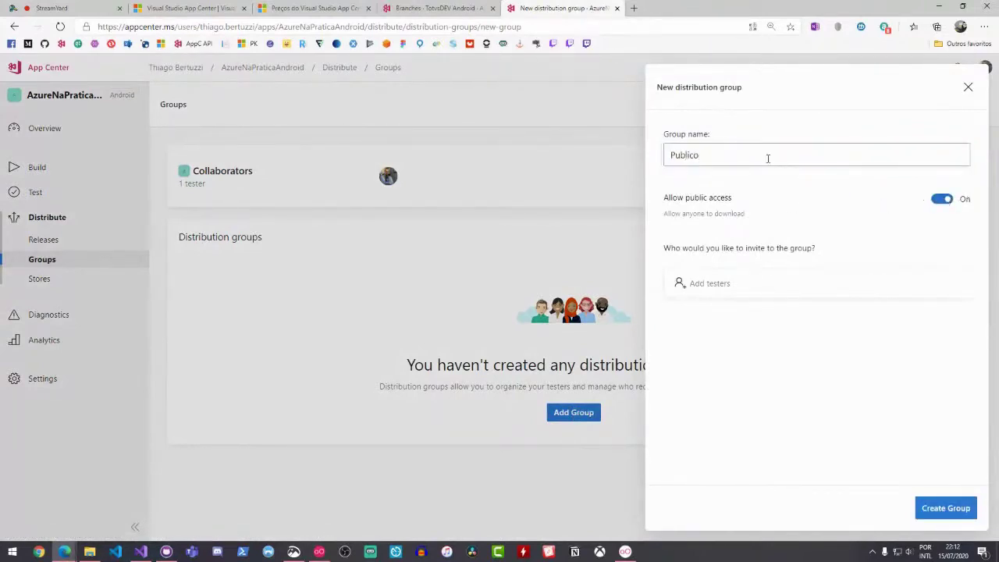
click(956, 512)
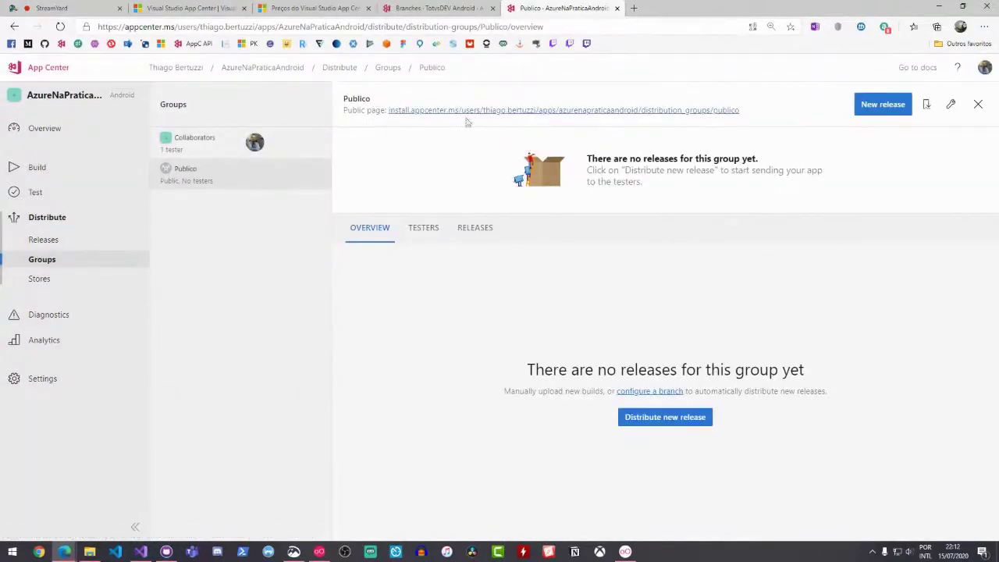
click(61, 167)
click(960, 258)
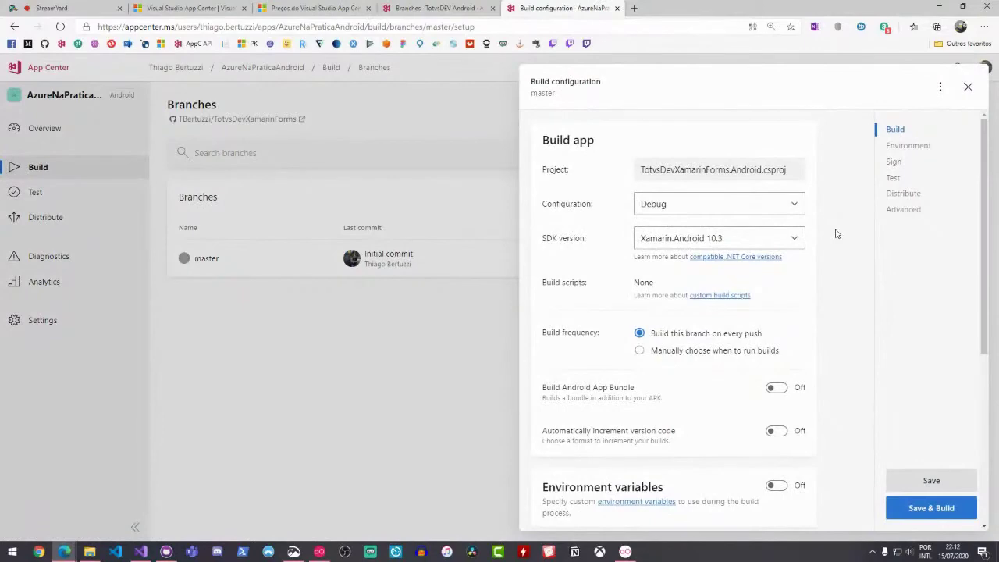
Set the master build configuration to Release and turn on build signing
key(ctrl+plus)
key(ctrl+plus)
key(ctrl+plus)
scroll(805, 245, down, 1)
click(703, 197)
click(630, 259)
scroll(606, 305, down, 5)
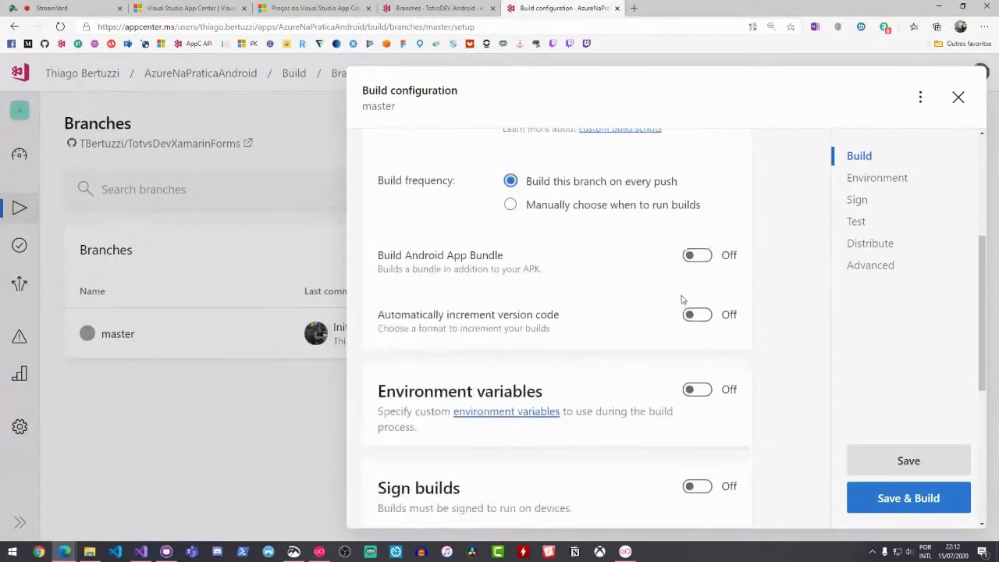
click(693, 321)
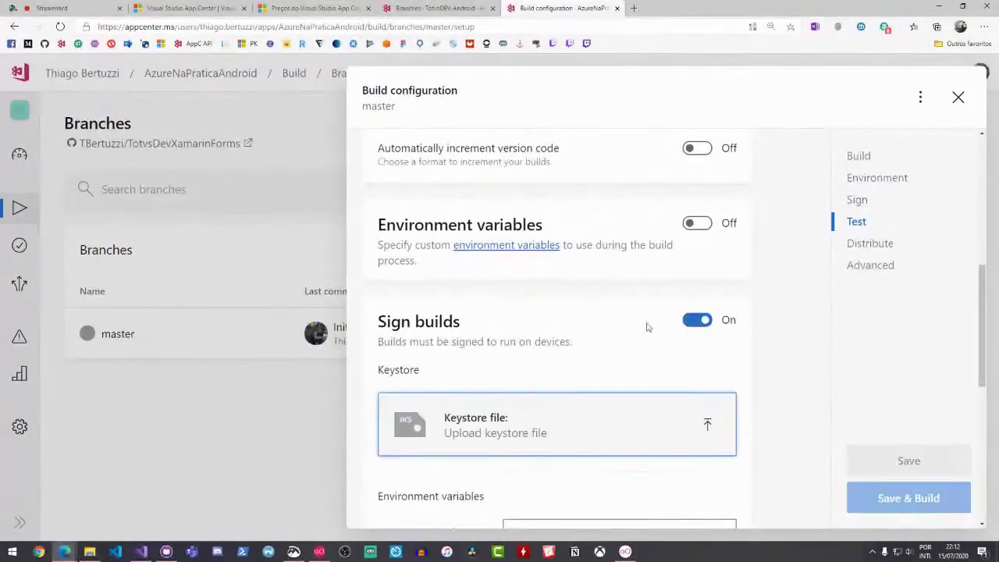
scroll(646, 328, up, 3)
scroll(647, 327, down, 3)
scroll(617, 325, down, 2)
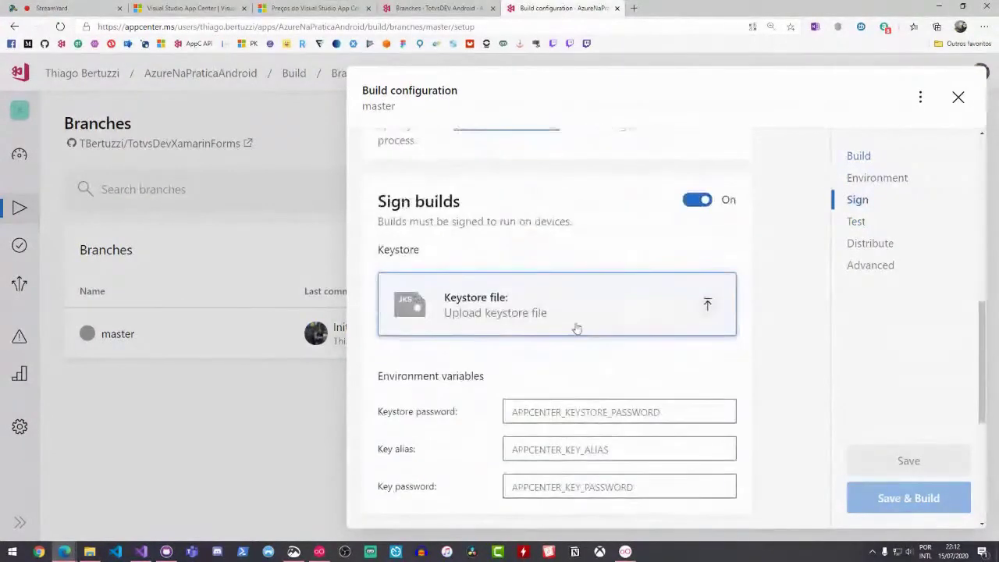
Upload Teste.keystore and enter the keystore password, key password and key alias 'teste'
click(579, 321)
double_click(137, 84)
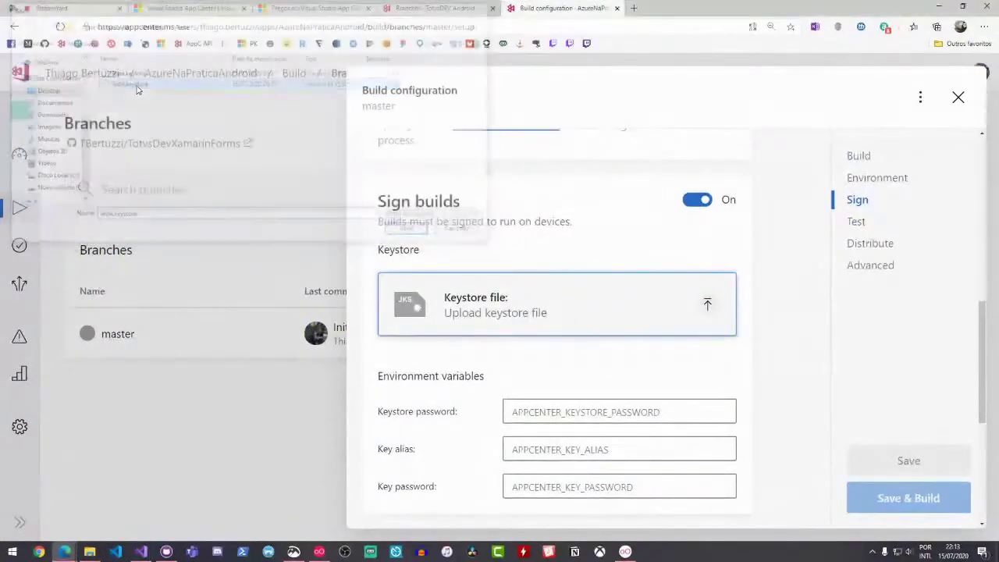
scroll(614, 252, down, 2)
click(594, 285)
text(123456)
click(554, 367)
text(123456)
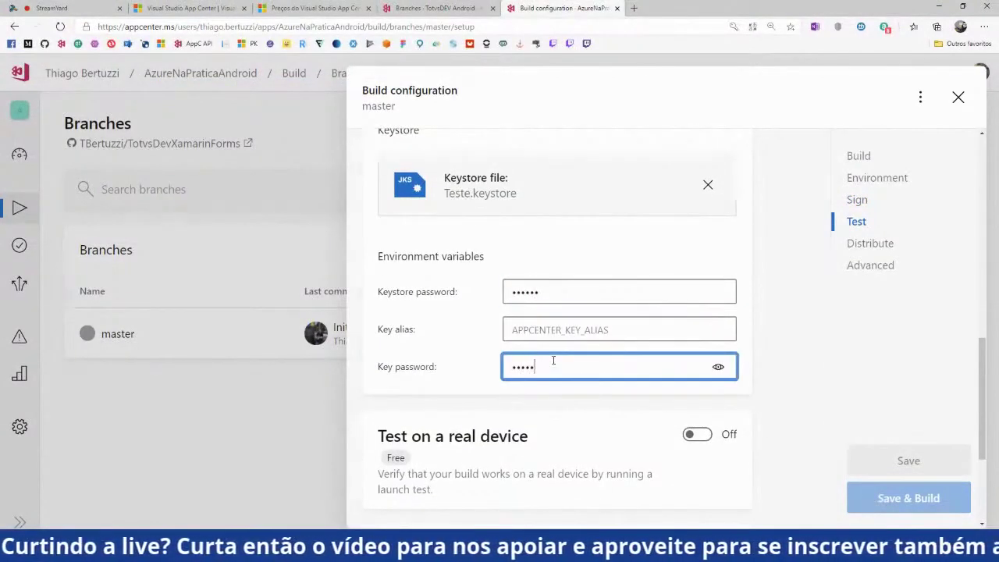
click(561, 328)
text(teste)
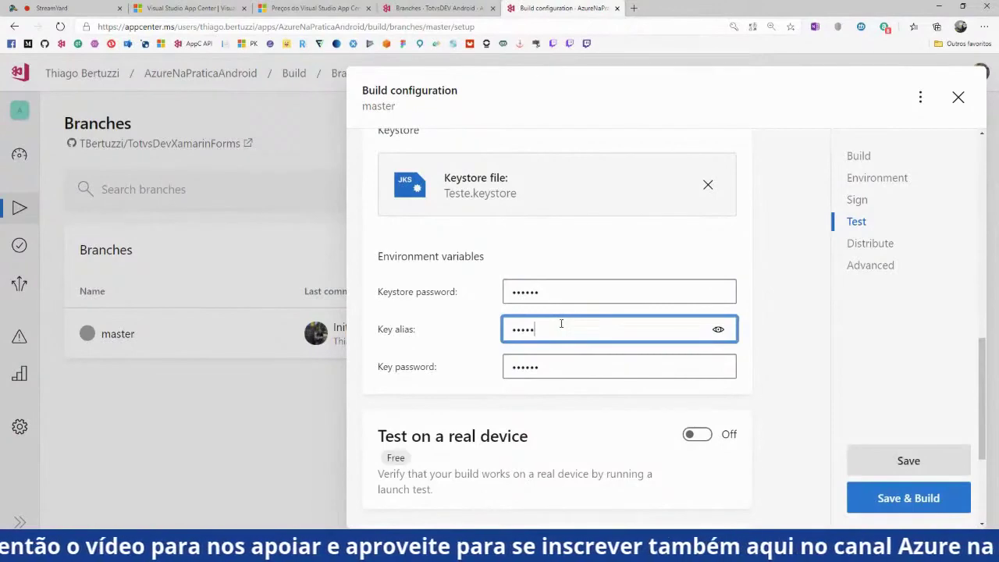
Enable automatic distribution to the Publico group, then save and start the build
scroll(586, 324, down, 2)
scroll(588, 324, down, 1)
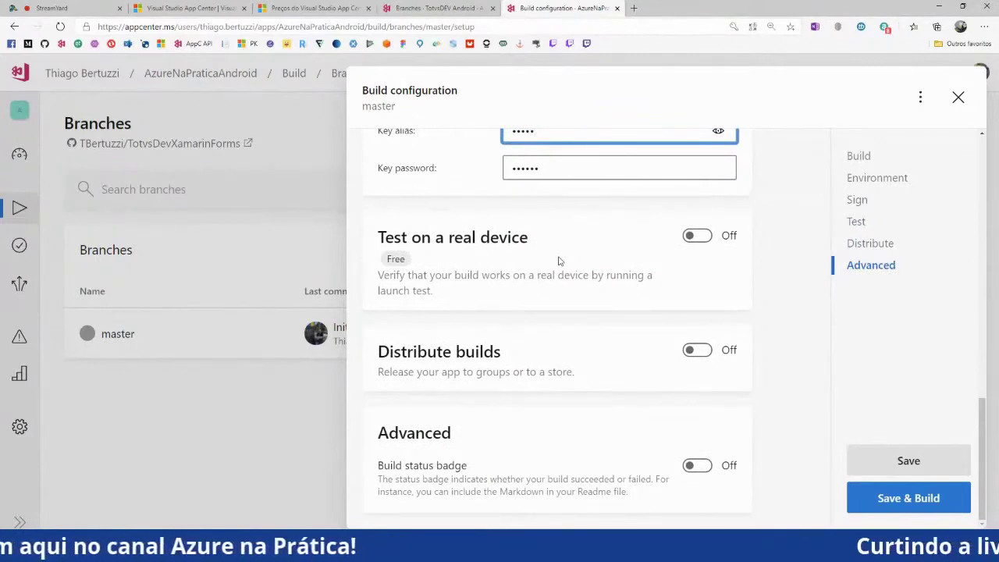
click(696, 351)
scroll(614, 344, down, 3)
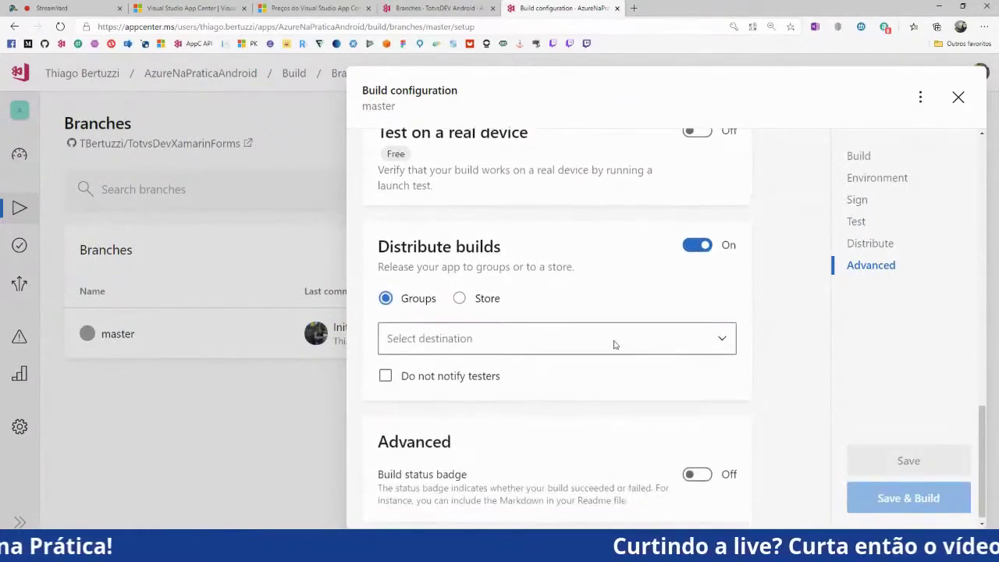
click(564, 333)
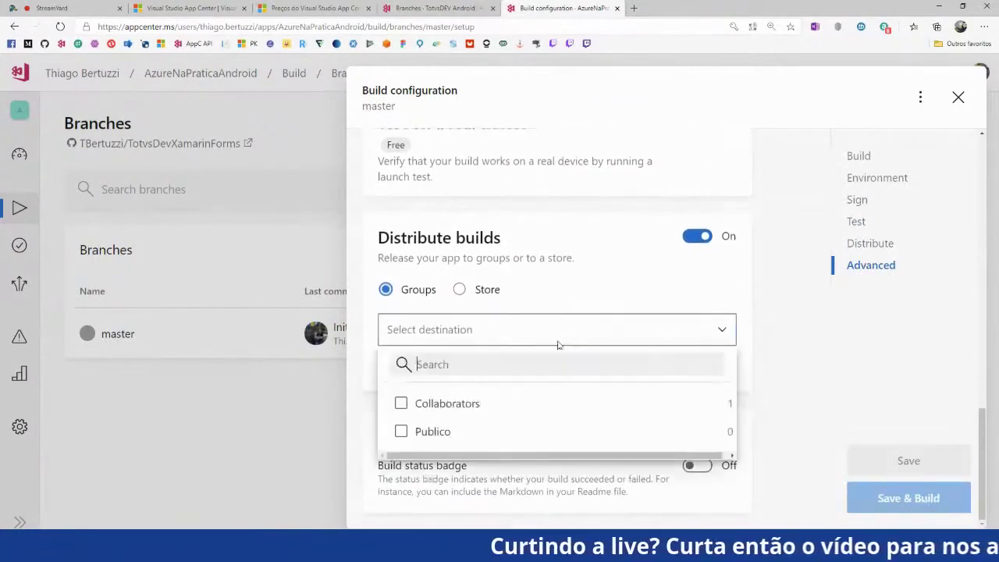
click(437, 429)
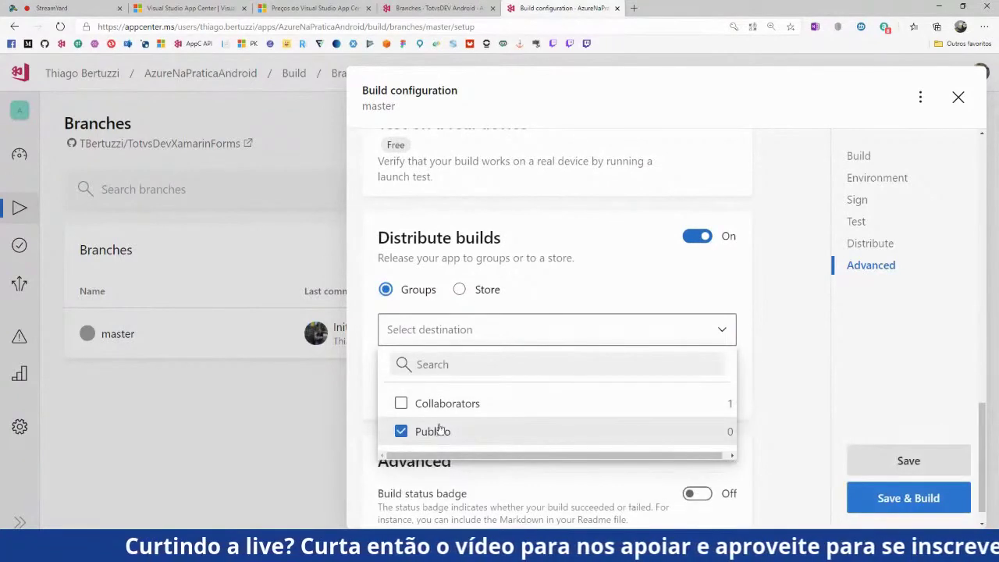
click(581, 295)
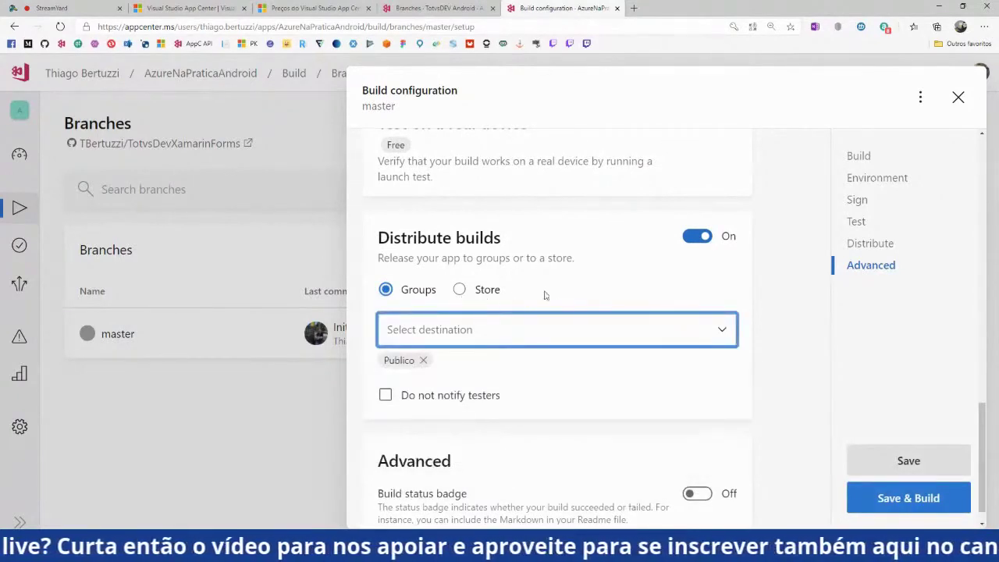
scroll(546, 297, down, 1)
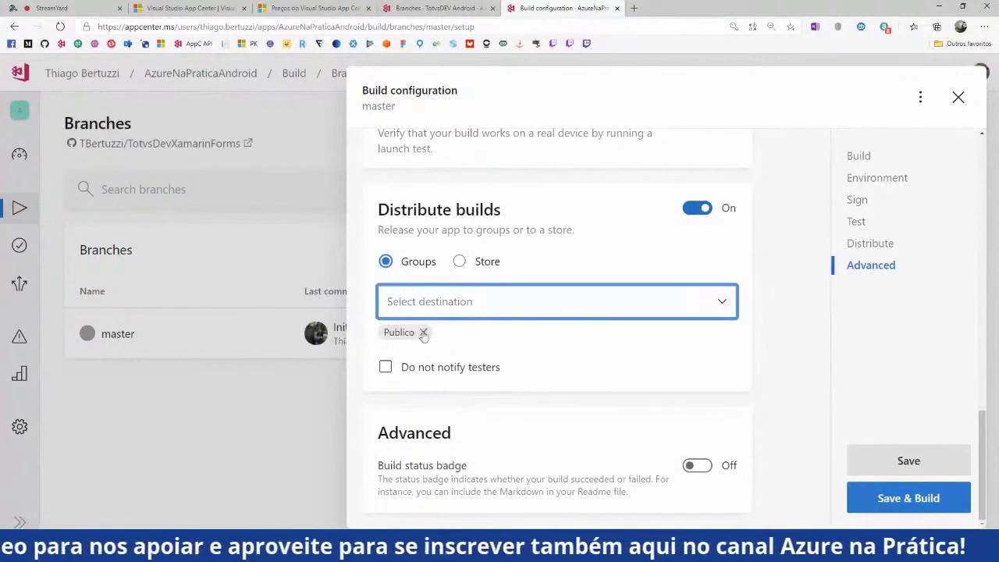
click(901, 500)
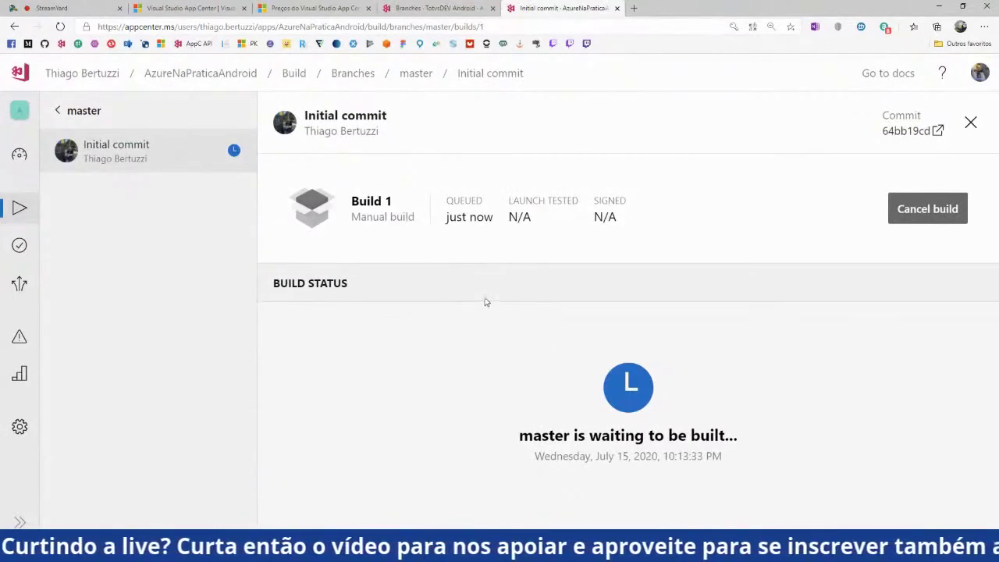
Check the running master build, then settle on the TotvsDEV Android Branches tab
click(428, 10)
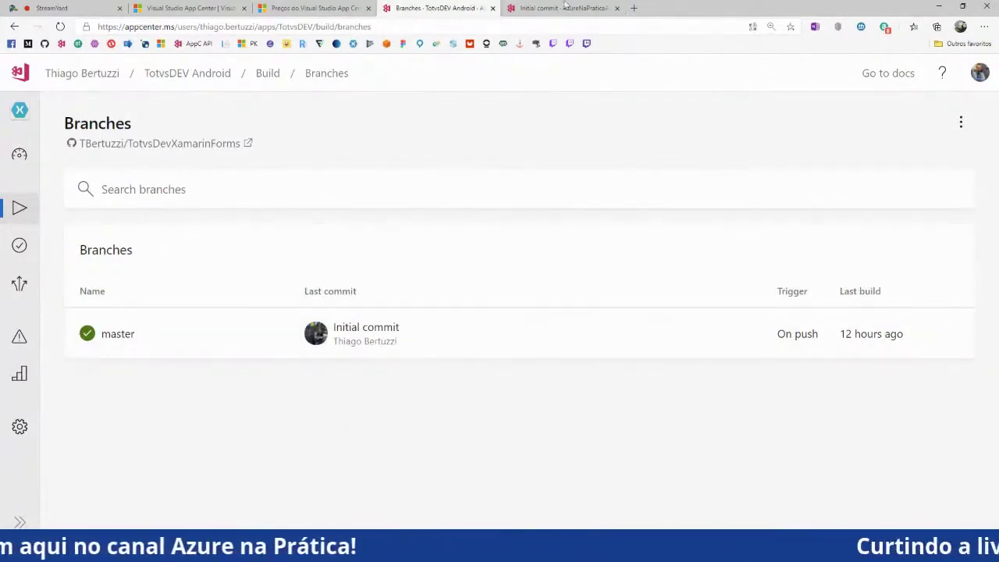
key(ctrl+Tab)
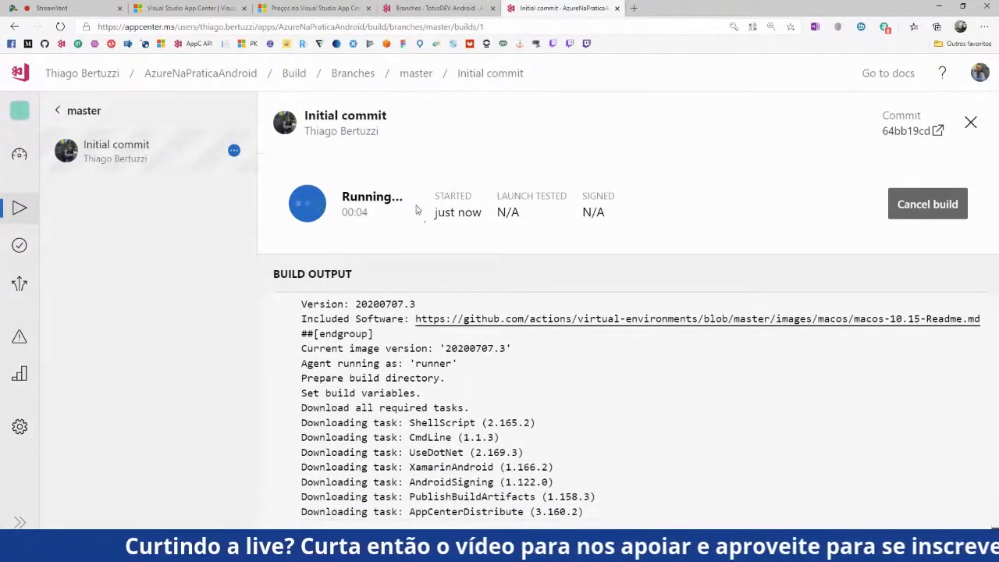
key(ctrl+shift+Tab)
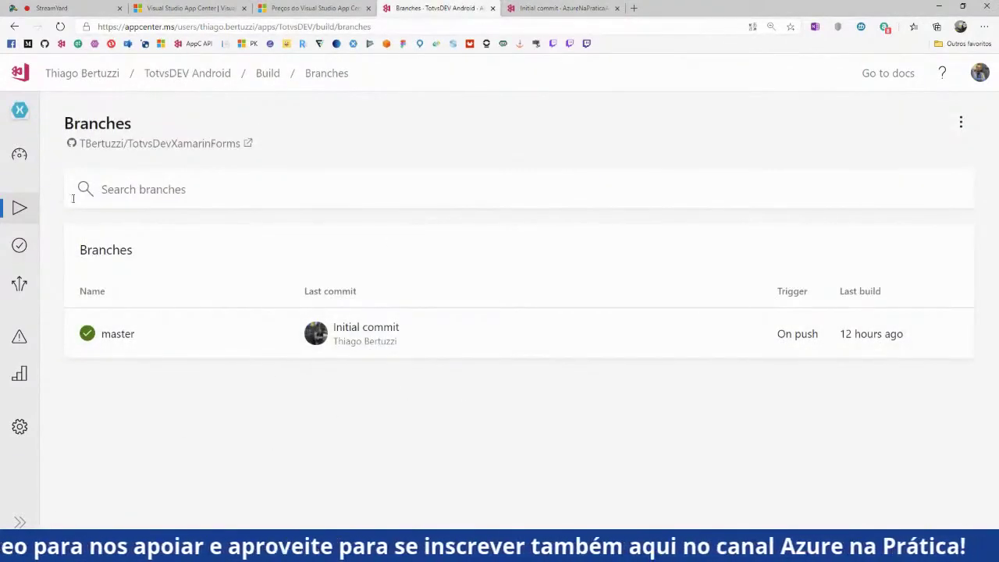
key(ctrl+plus)
key(ctrl+minus)
key(ctrl+minus)
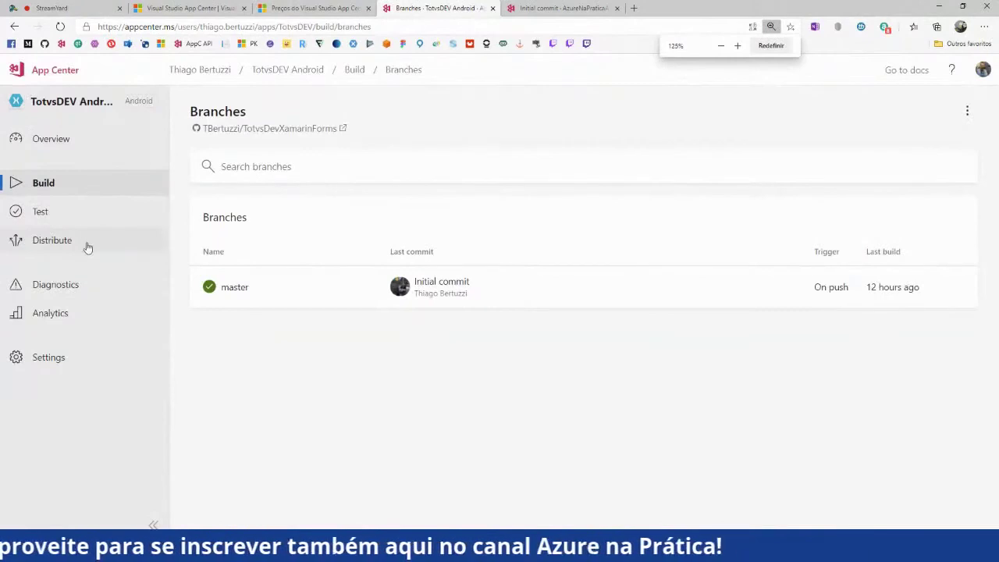
Review Release 1's details, groups and extra actions, then start distributing Release 1
click(51, 240)
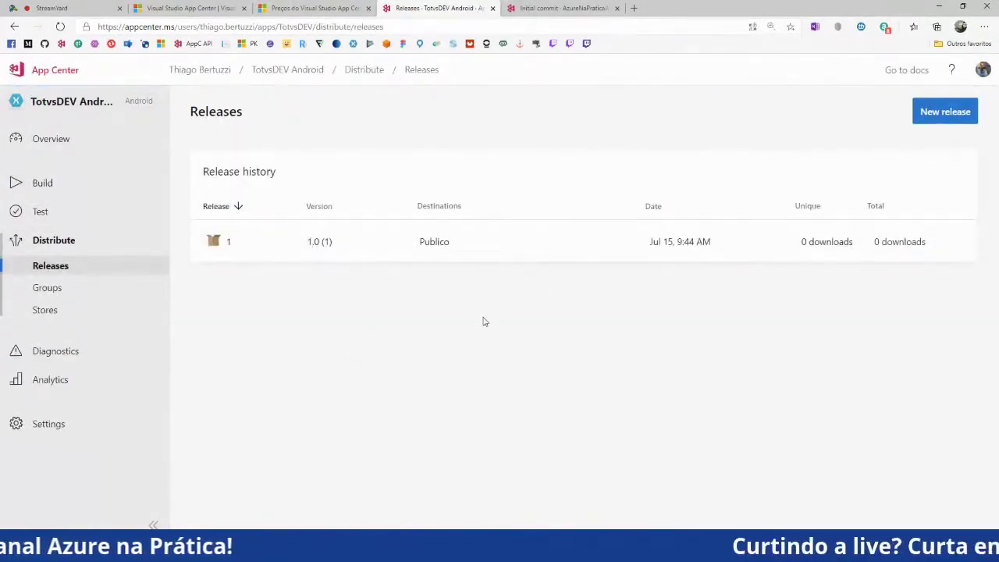
click(743, 243)
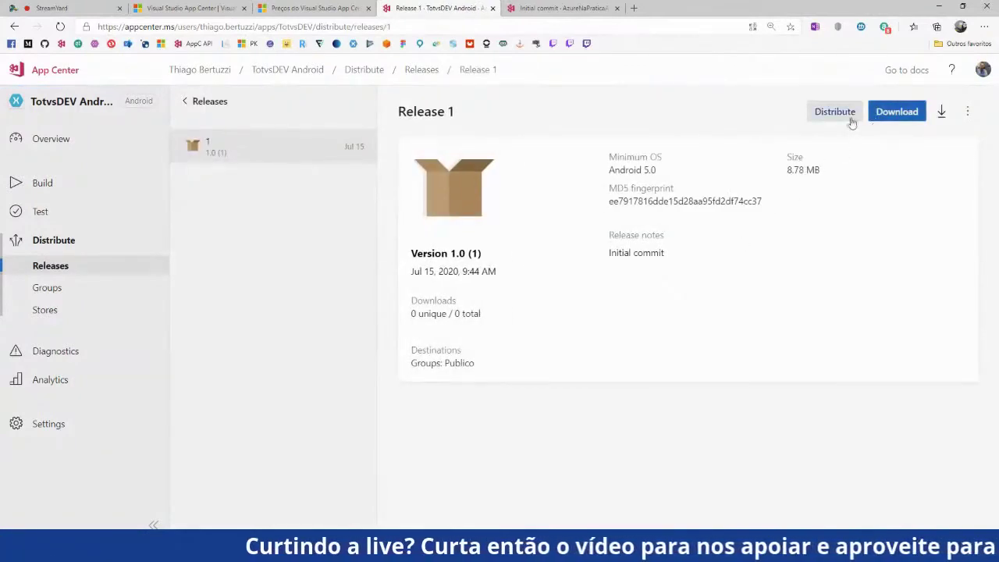
click(116, 290)
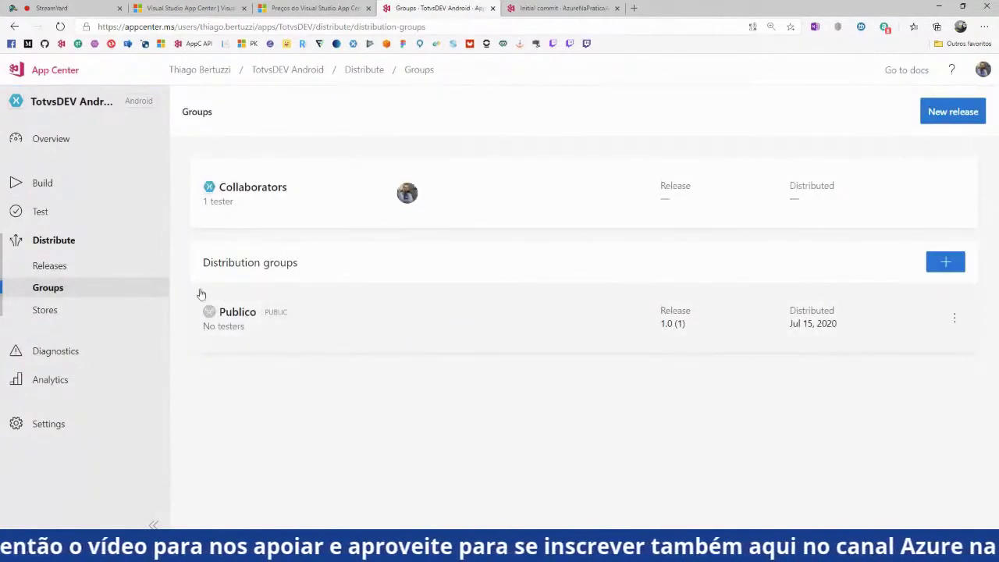
click(49, 266)
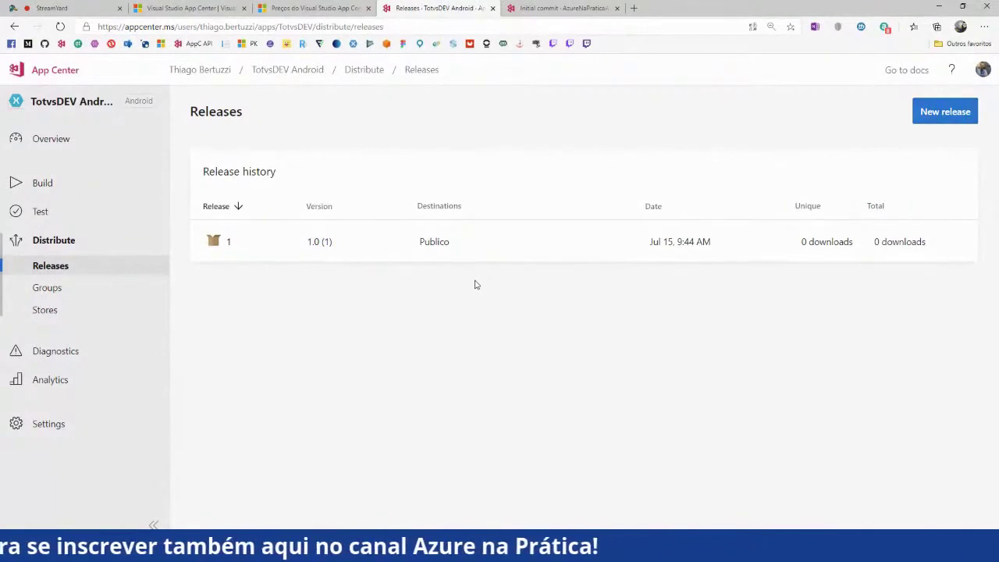
click(502, 254)
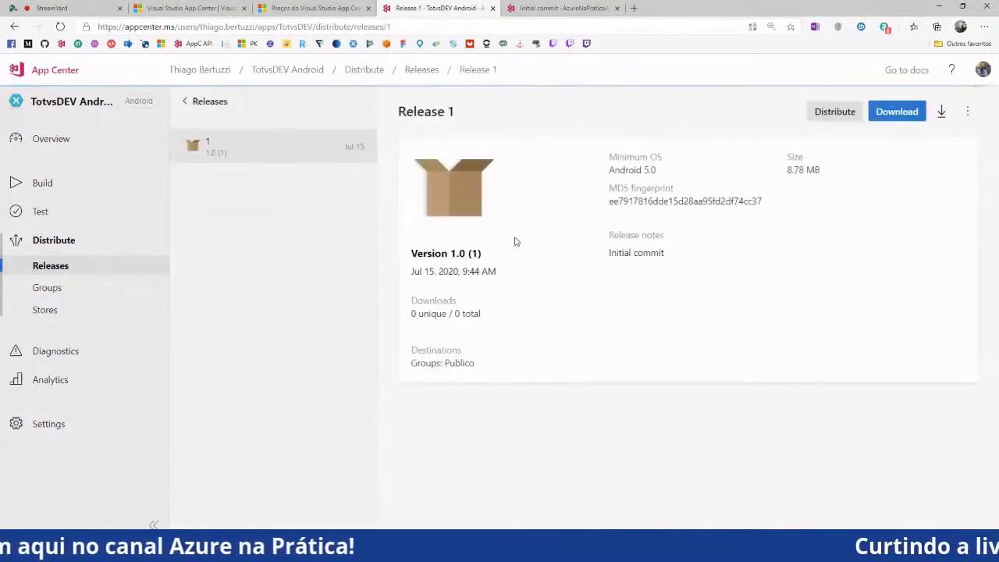
click(966, 112)
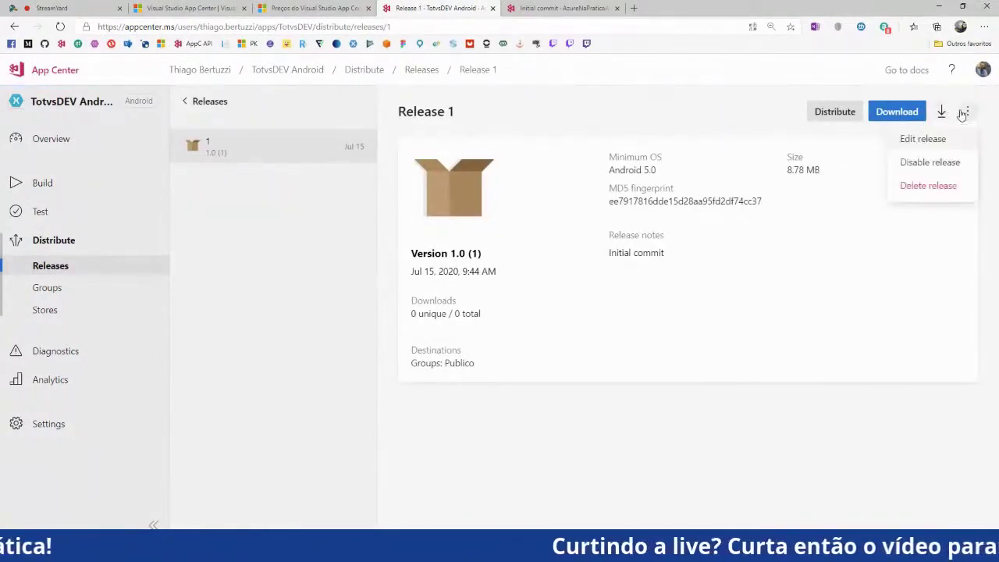
click(718, 291)
click(832, 111)
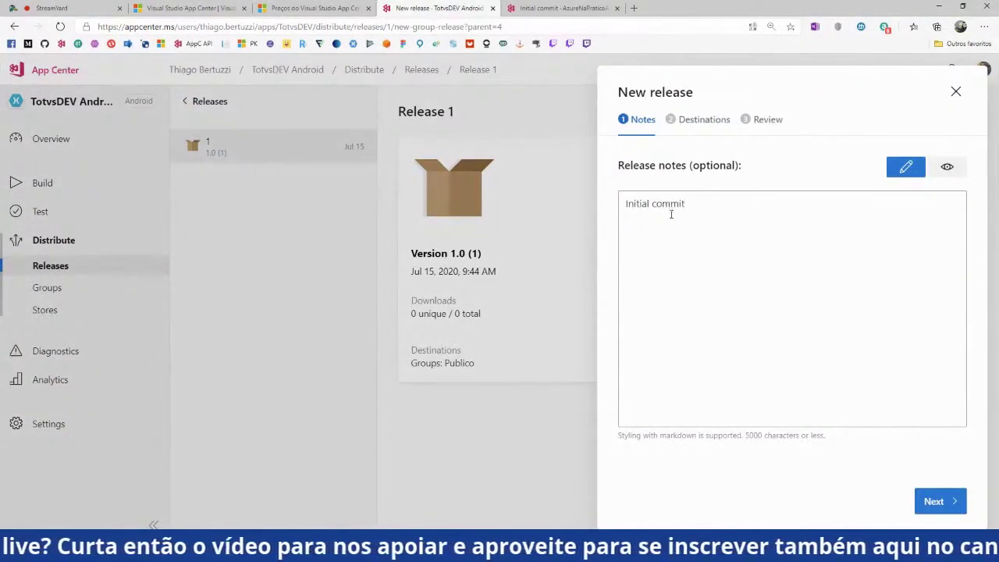
Add Publico as the new release's destination group and advance to the Review step
click(935, 501)
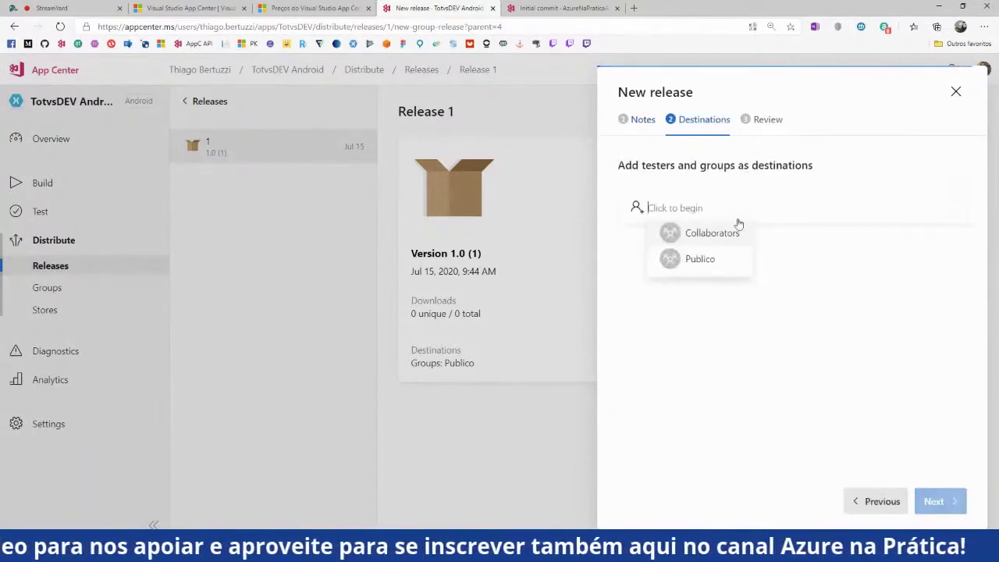
click(709, 270)
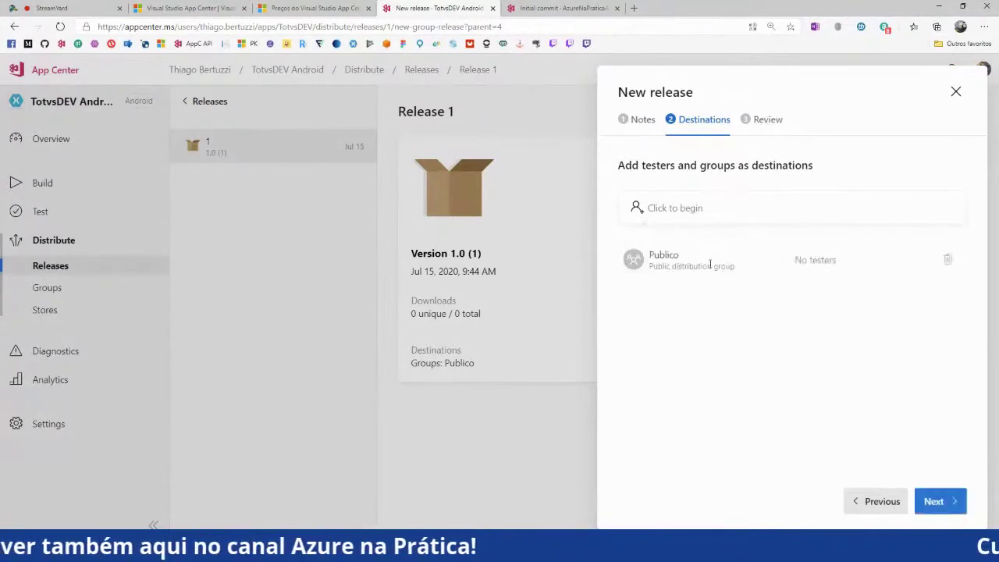
key(ctrl+plus)
click(937, 500)
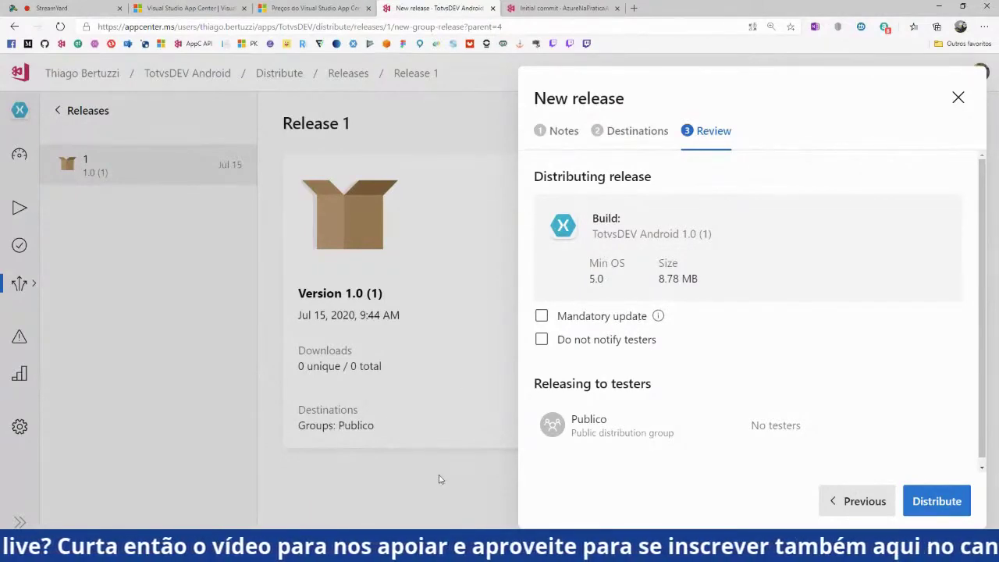
key(alt+Tab)
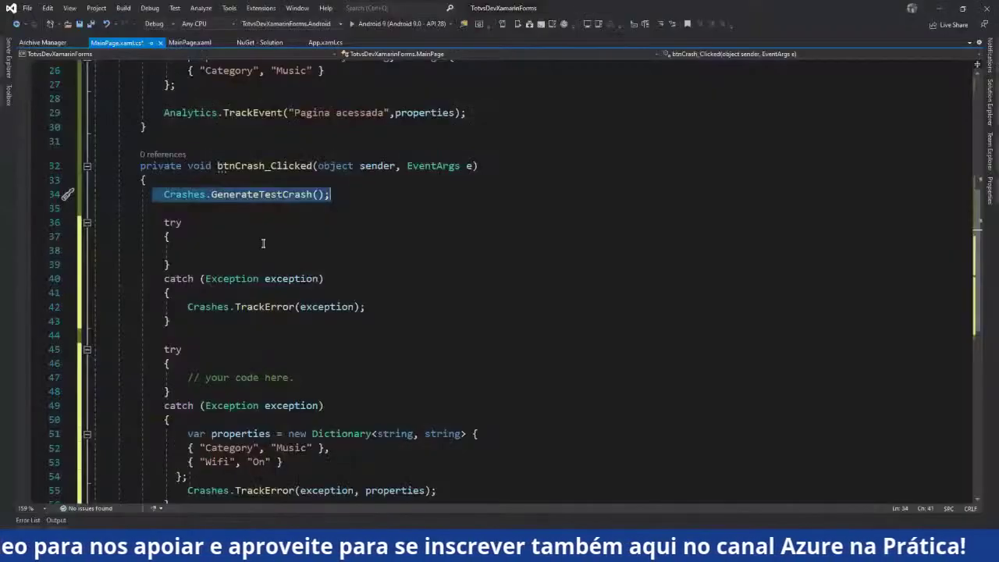
scroll(291, 170, up, 2)
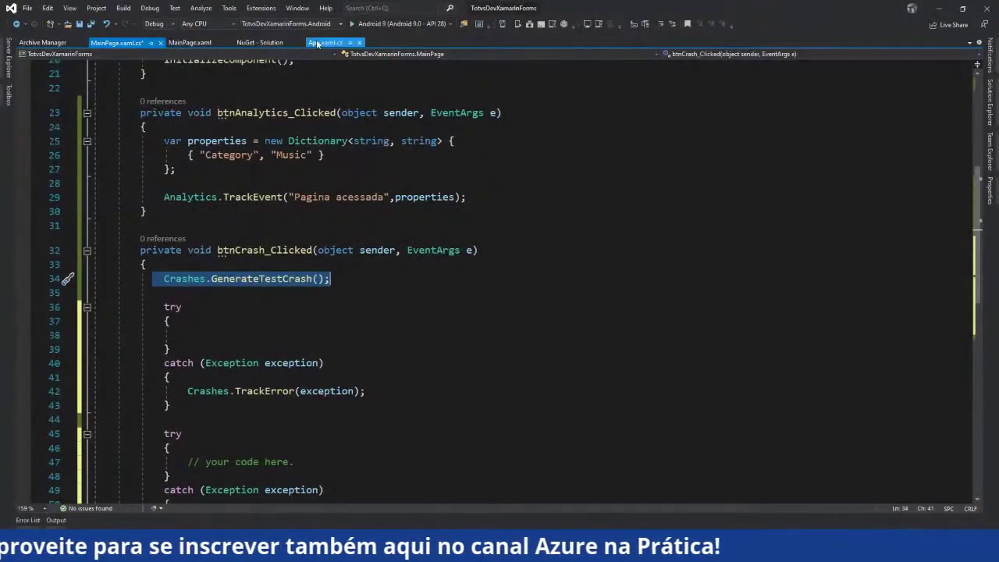
click(326, 42)
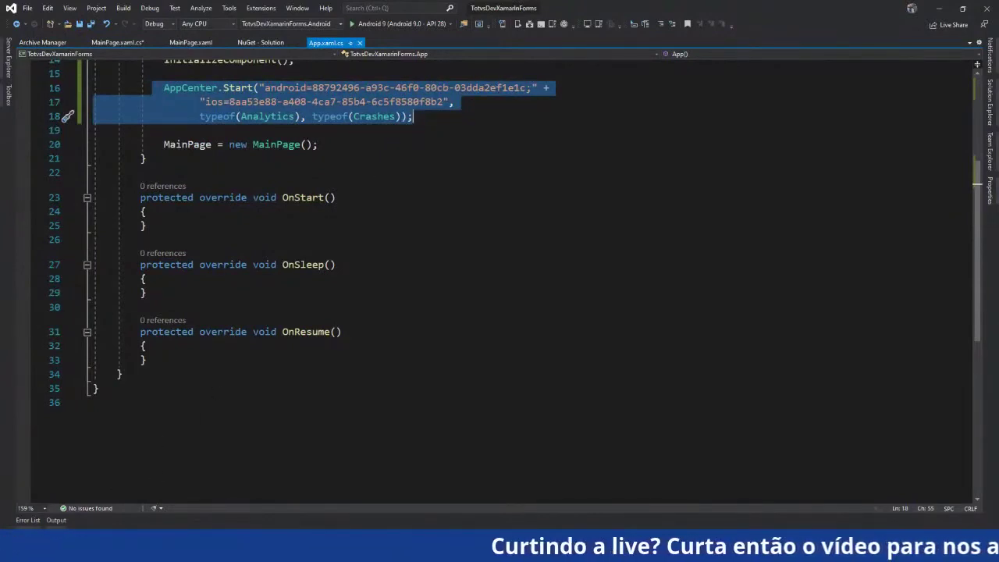
click(138, 484)
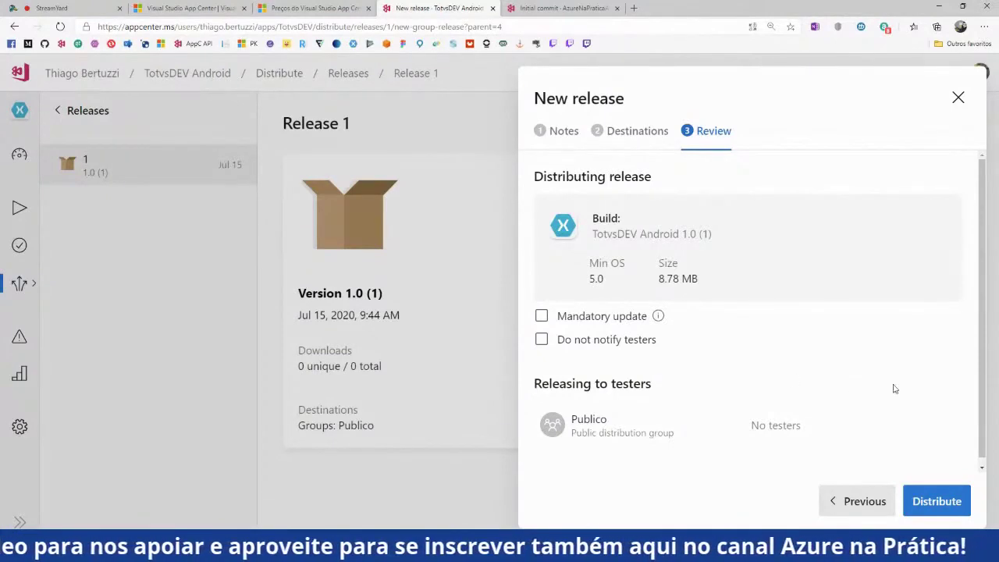
Distribute 1.0 (1) to Publico, open its public install page, and select the install URL for StreamYard chat
click(940, 500)
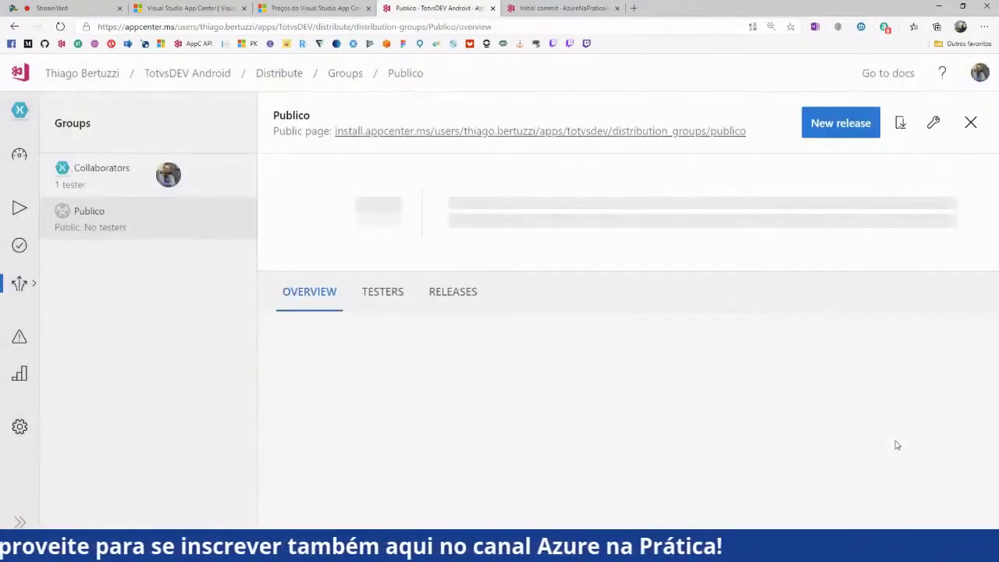
click(709, 133)
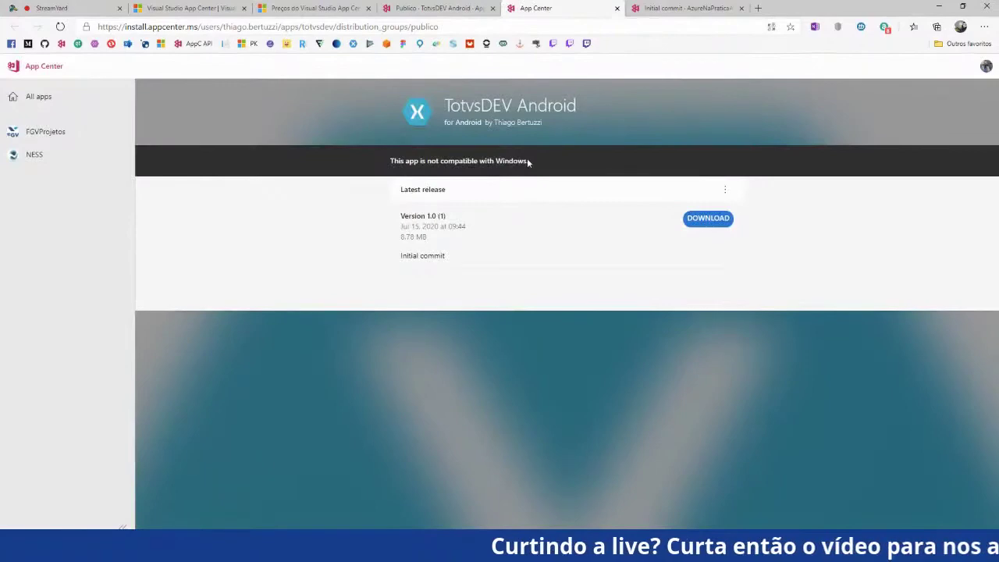
click(450, 27)
key(ctrl+c)
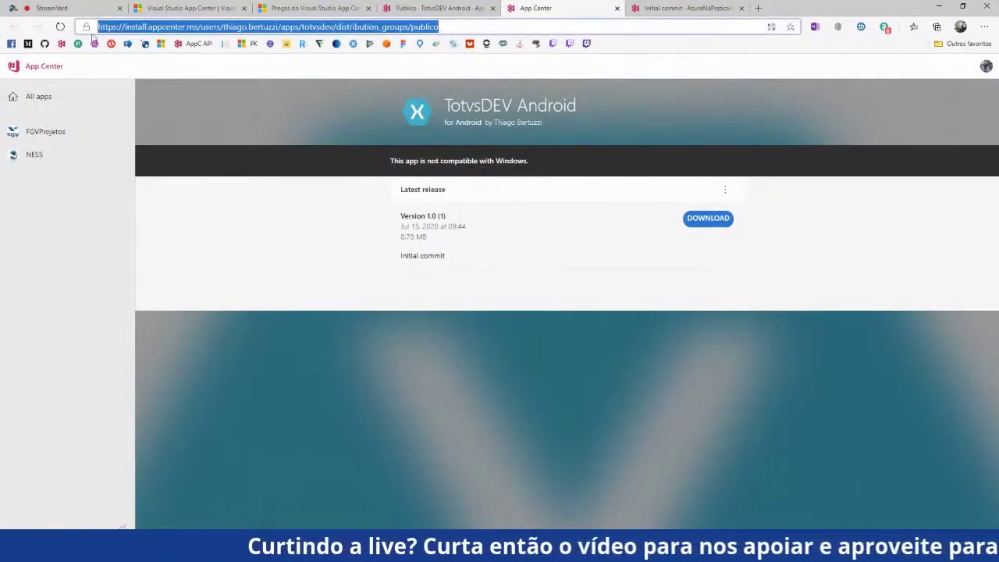
click(97, 8)
click(831, 507)
Paste and send the install link in StreamYard chat, then return to the App Center install page
key(ctrl+v)
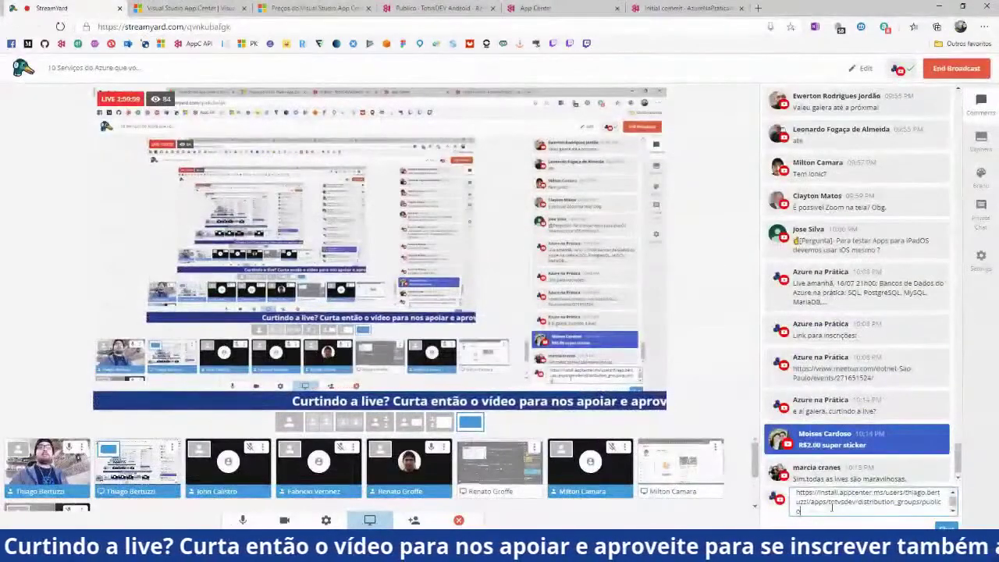
key(Return)
click(536, 8)
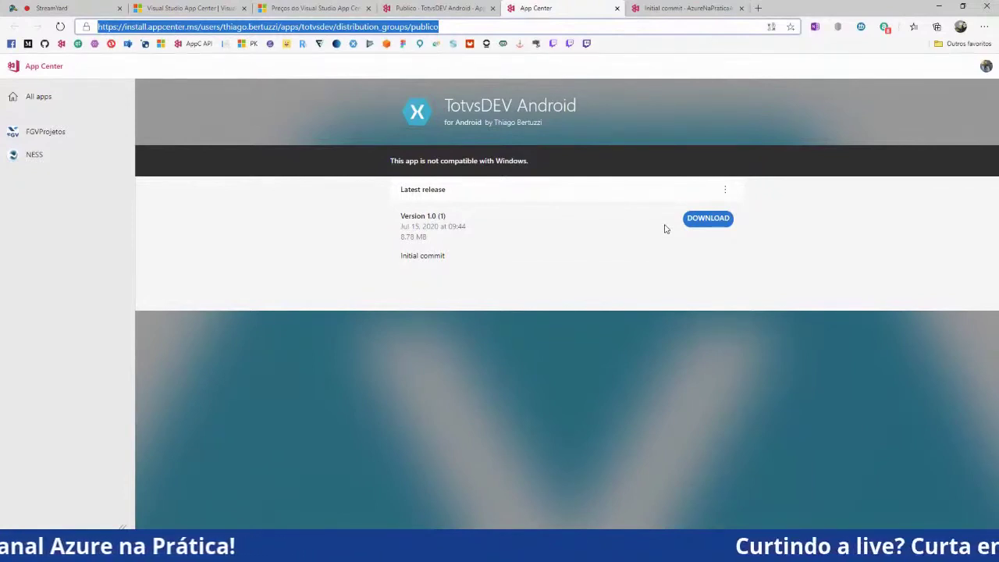
Zoom in on the install page and briefly show the Visual Studio code
key(ctrl+plus)
key(ctrl+plus)
key(ctrl+plus)
key(ctrl+plus)
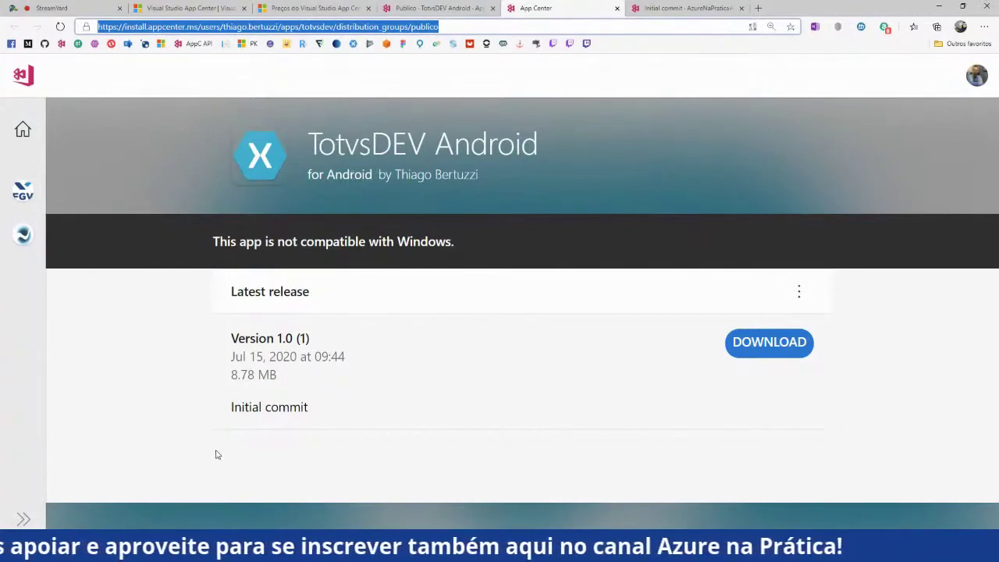
key(alt+Tab)
scroll(274, 412, up, 4)
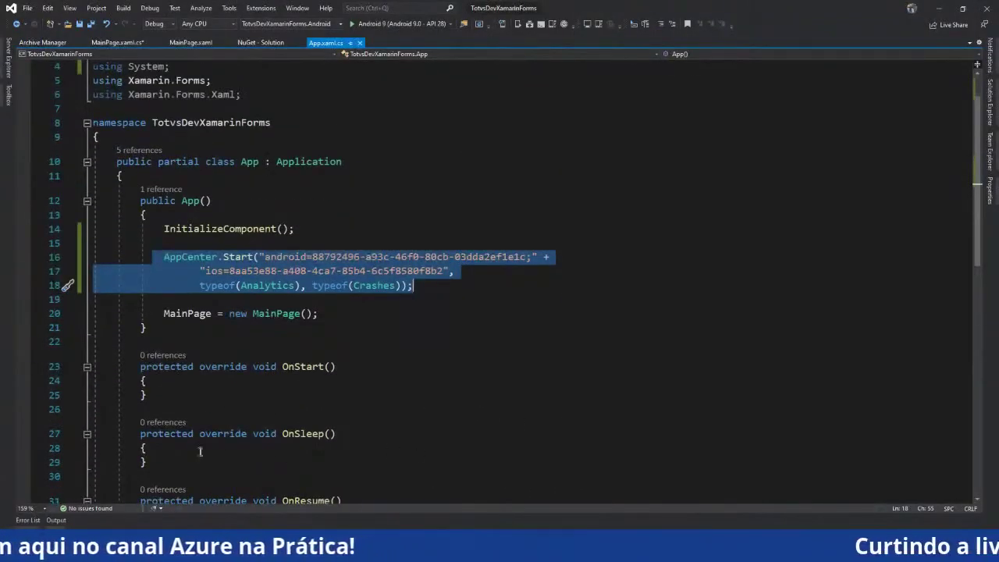
scroll(256, 402, down, 3)
scroll(255, 402, up, 1)
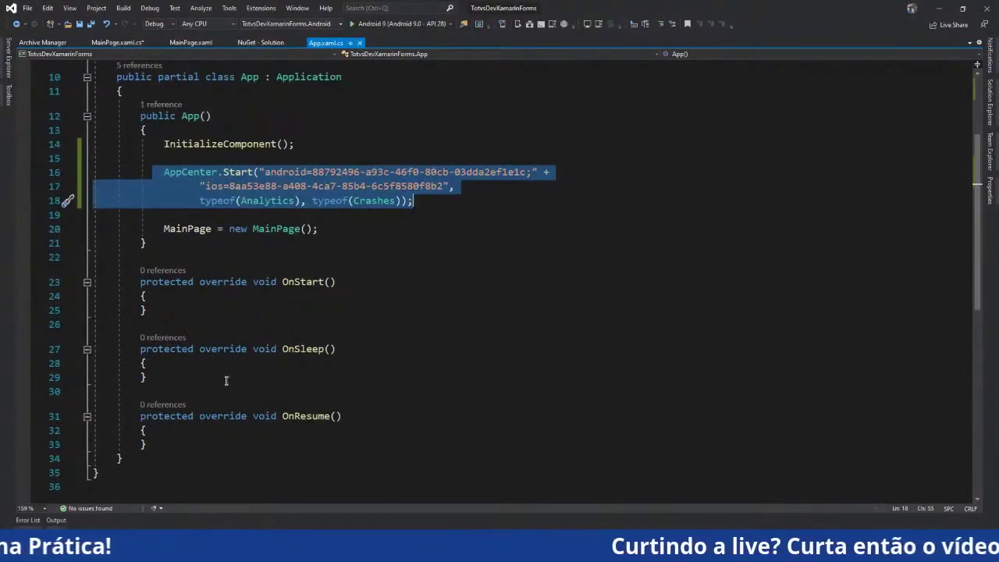
key(alt+Tab)
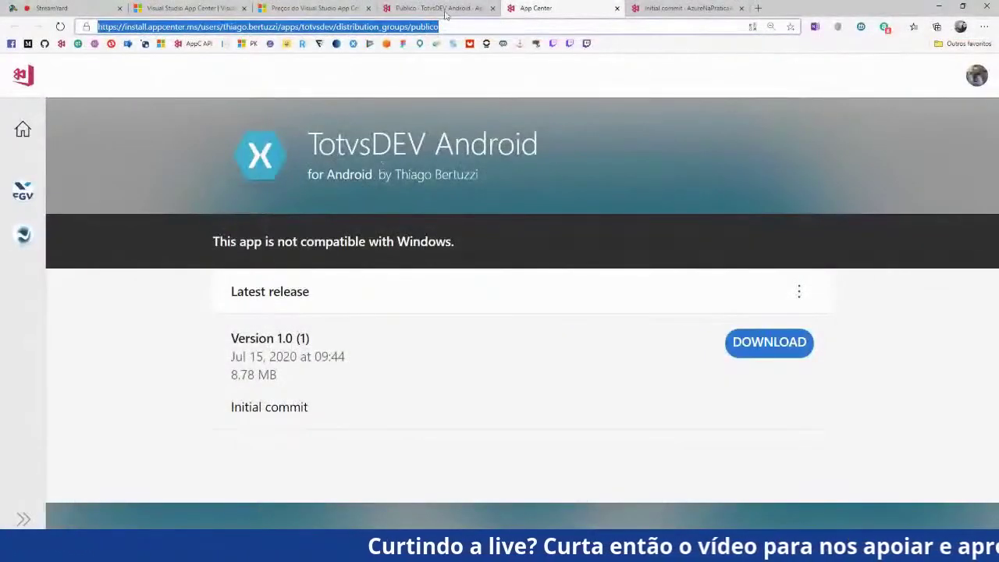
Show the Publico group overview and the successful Initial commit build, then go back to Branches
click(446, 11)
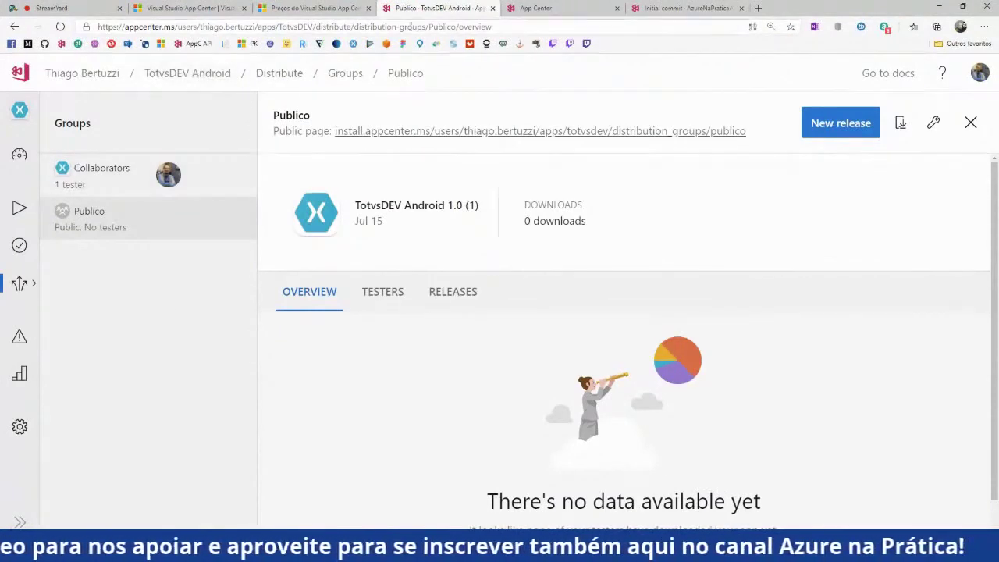
click(546, 8)
click(686, 8)
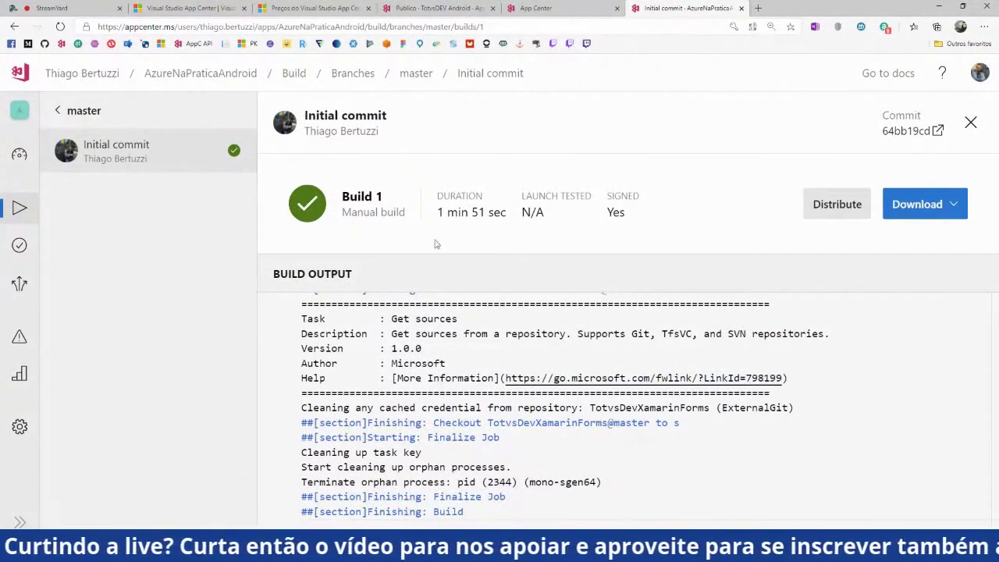
click(355, 74)
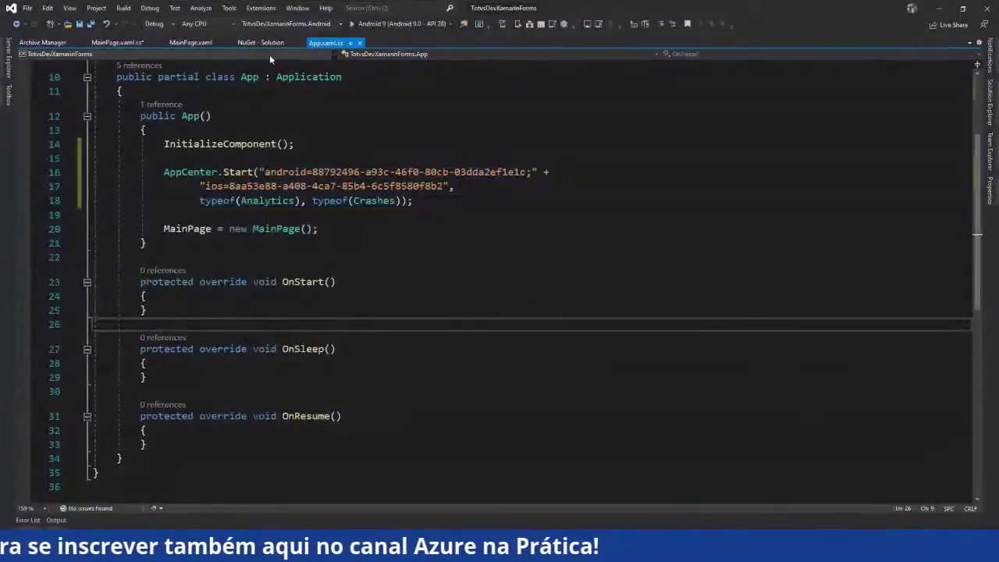
Comment out lines 36–56 of btnCrash_Clicked with Ctrl+K, Ctrl+C, adding blank lines after GenerateTestCrash
click(132, 44)
scroll(335, 214, down, 4)
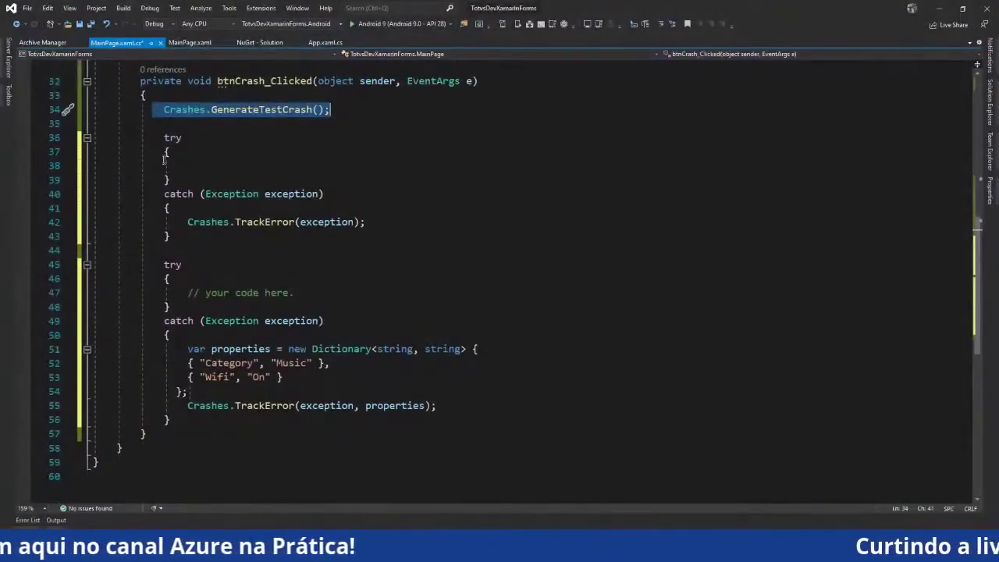
key(shift+Down)
key(shift+Down)
key(shift+Down)
key(shift+Down)
key(shift+Down)
key(shift+Down)
key(shift+Down)
key(shift+Down)
key(shift+Down)
key(shift+Down)
key(shift+Down)
key(shift+Down)
key(shift+Down)
key(shift+Down)
key(shift+Down)
key(shift+Down)
key(shift+Down)
key(shift+Down)
key(shift+Down)
key(shift+Down)
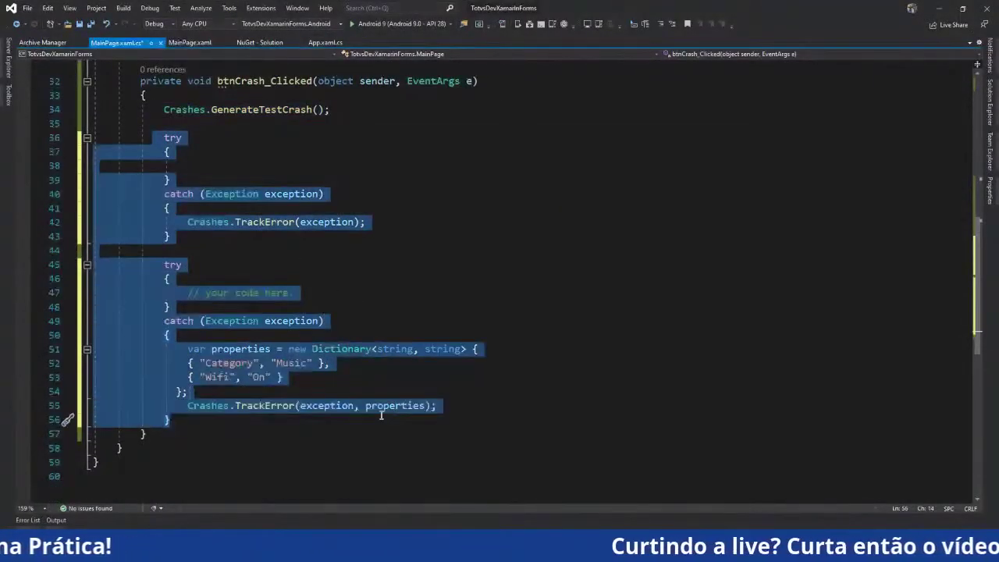
key(ctrl+k)
key(ctrl+c)
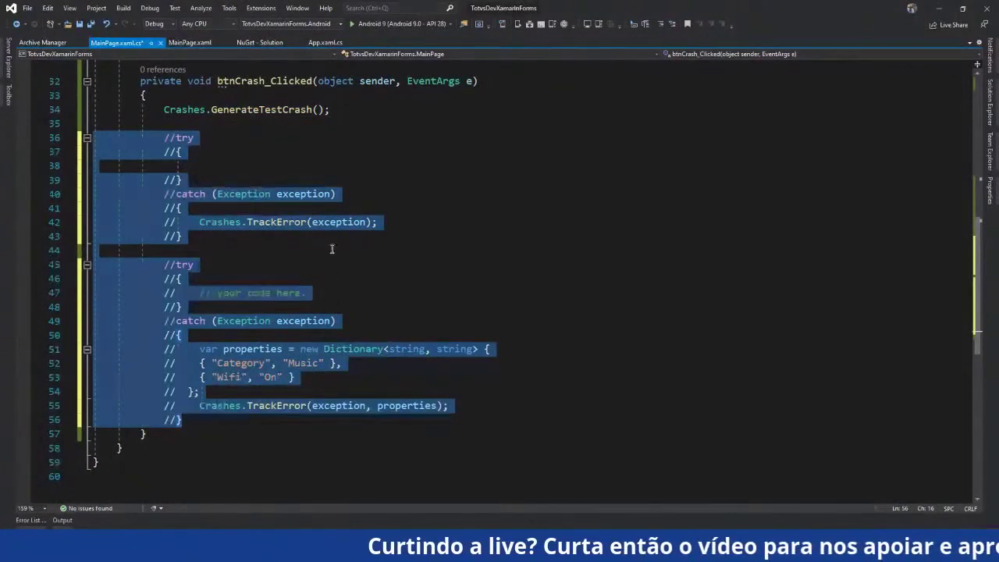
scroll(333, 245, up, 3)
click(337, 252)
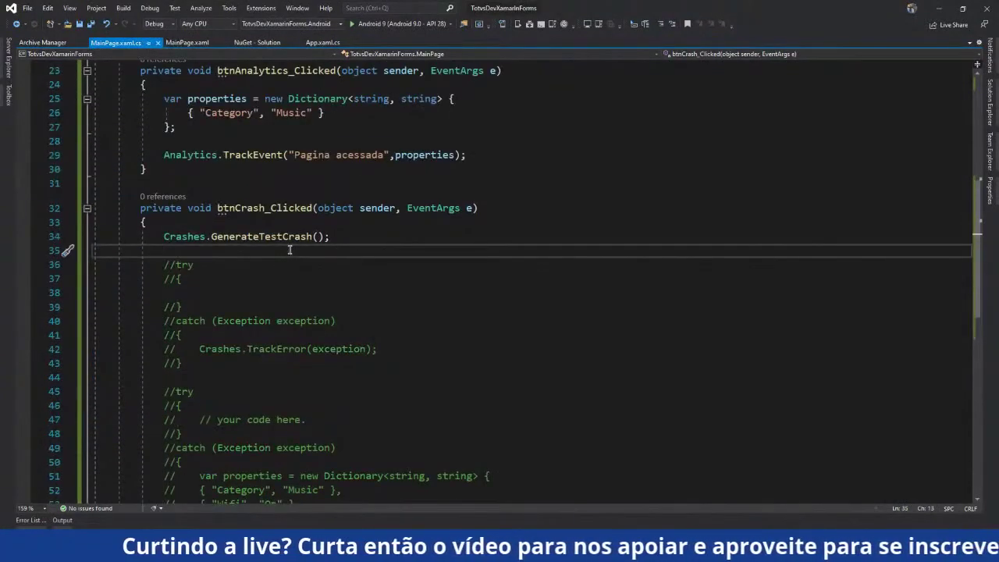
key(Return)
key(Return)
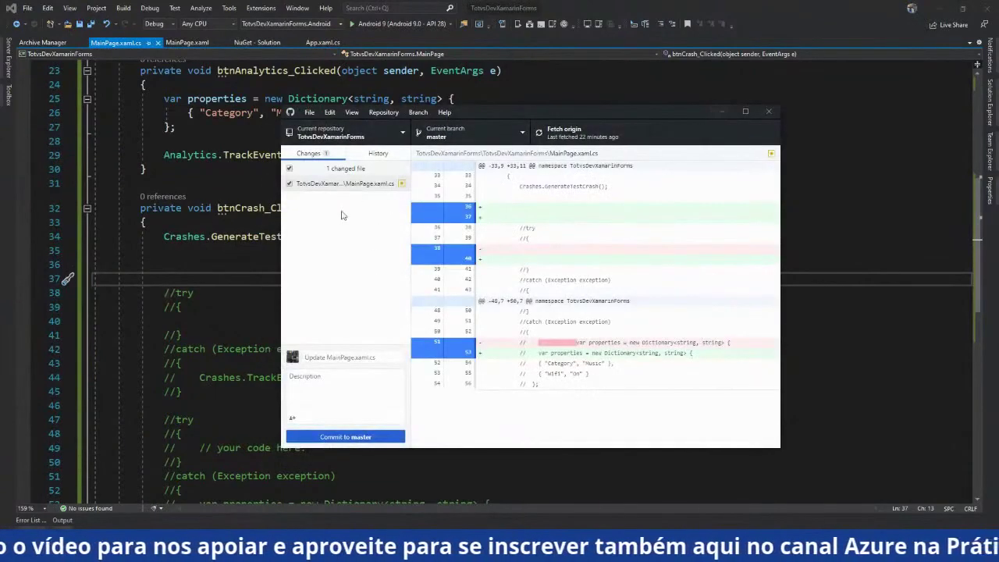
click(374, 356)
Commit the change to master as 'Teste online' and push it to origin
text(Teste online)
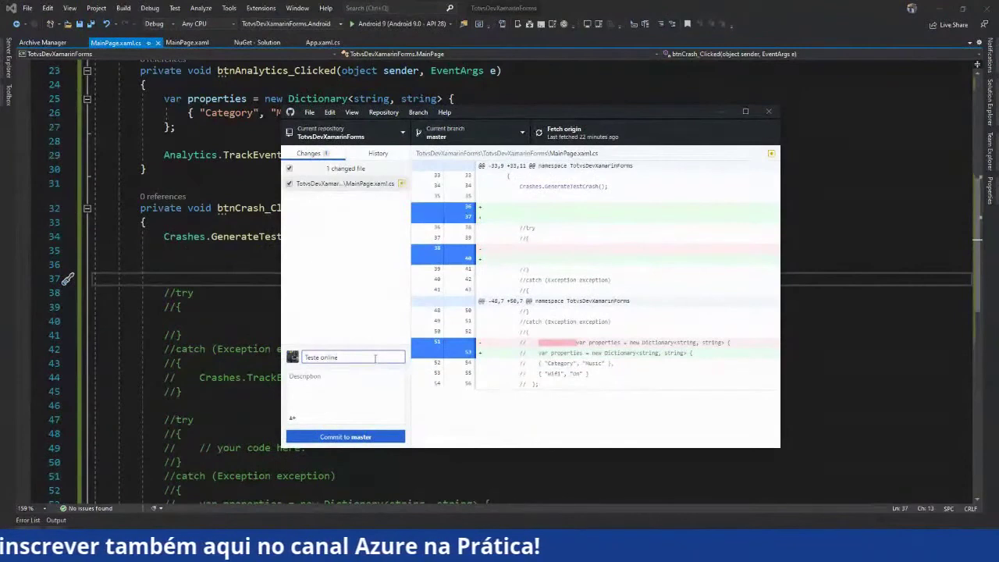
click(388, 437)
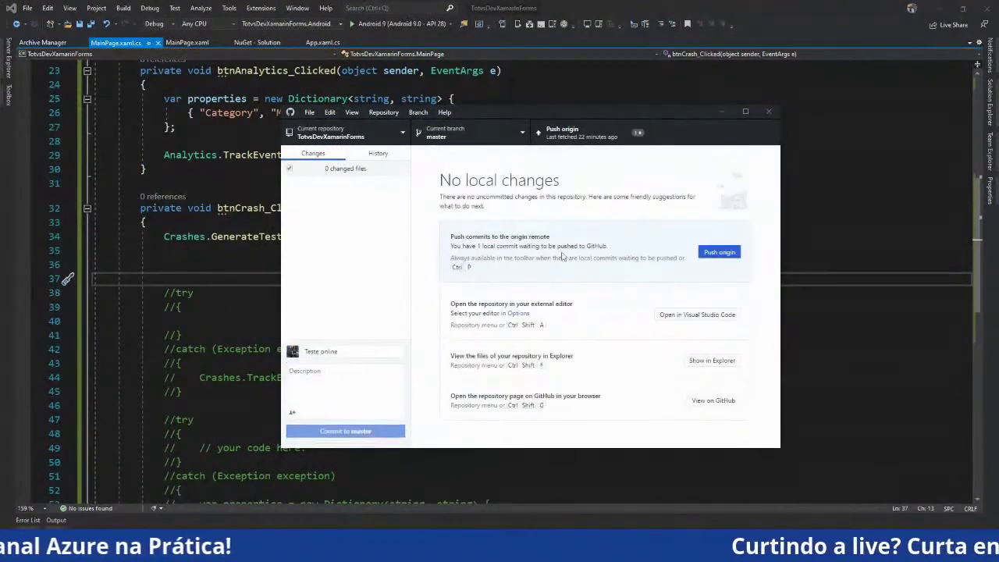
click(598, 141)
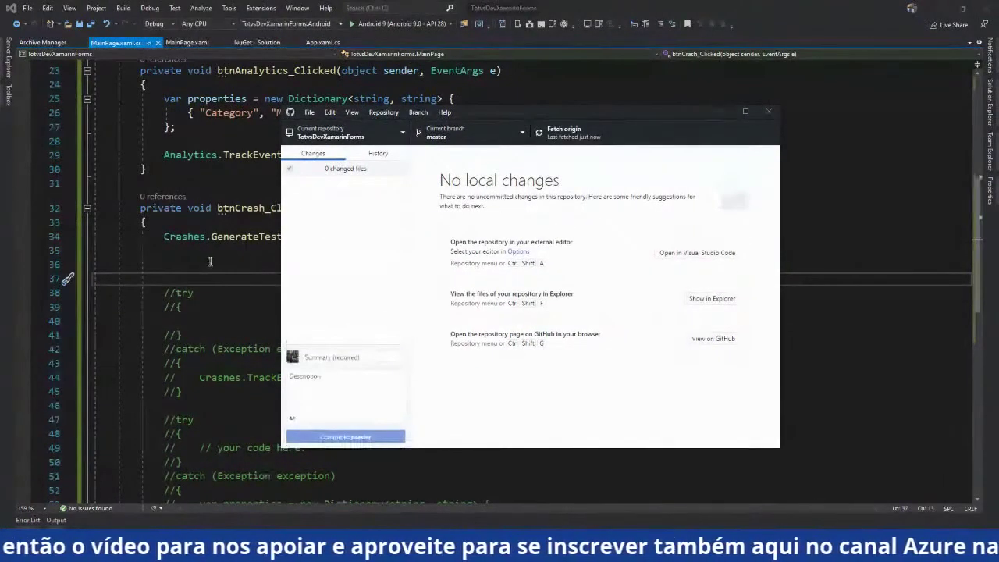
click(234, 264)
click(123, 527)
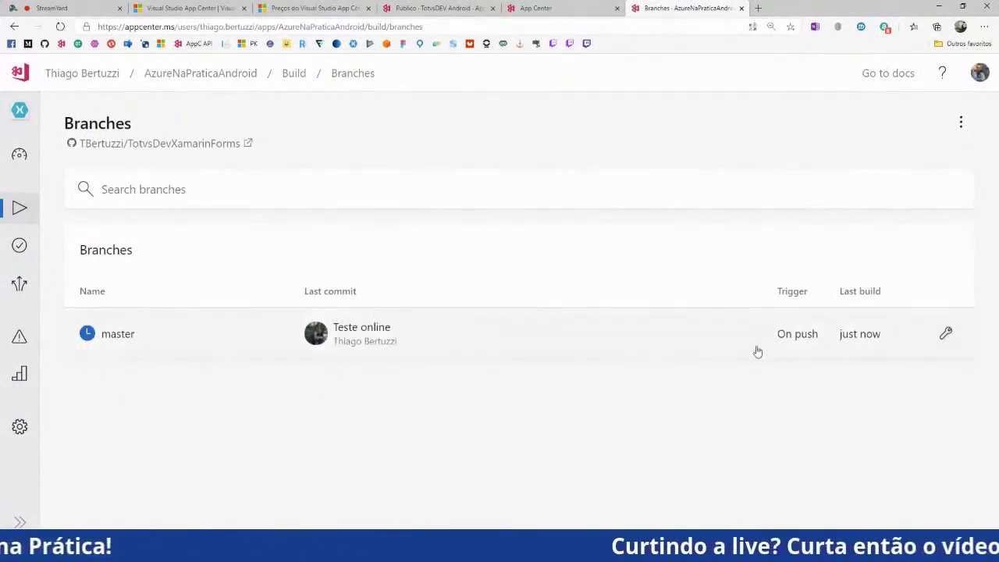
Check master's build list, zoom out, and open the AzureNaPraticaAndroid Releases page
click(731, 346)
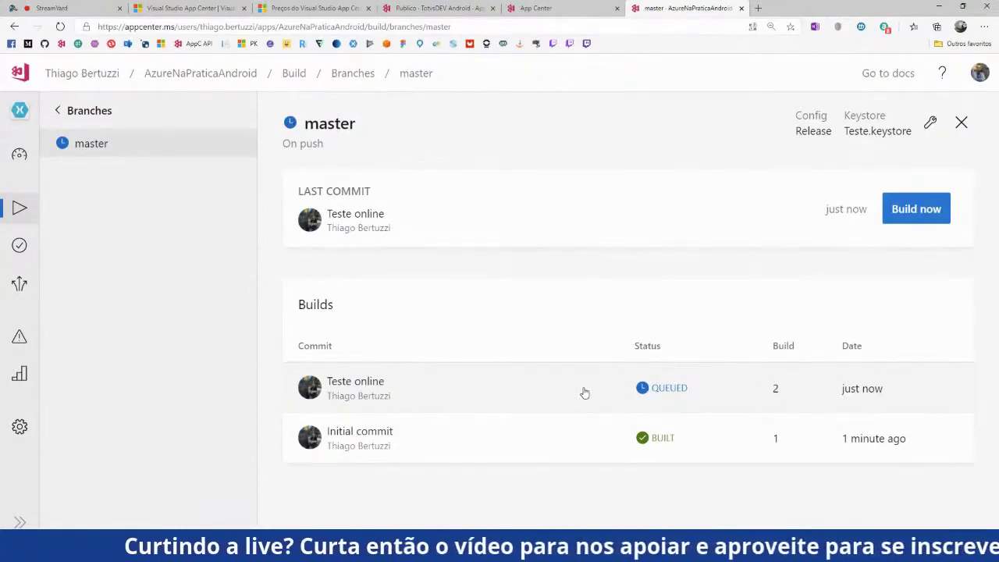
key(ctrl+minus)
click(89, 226)
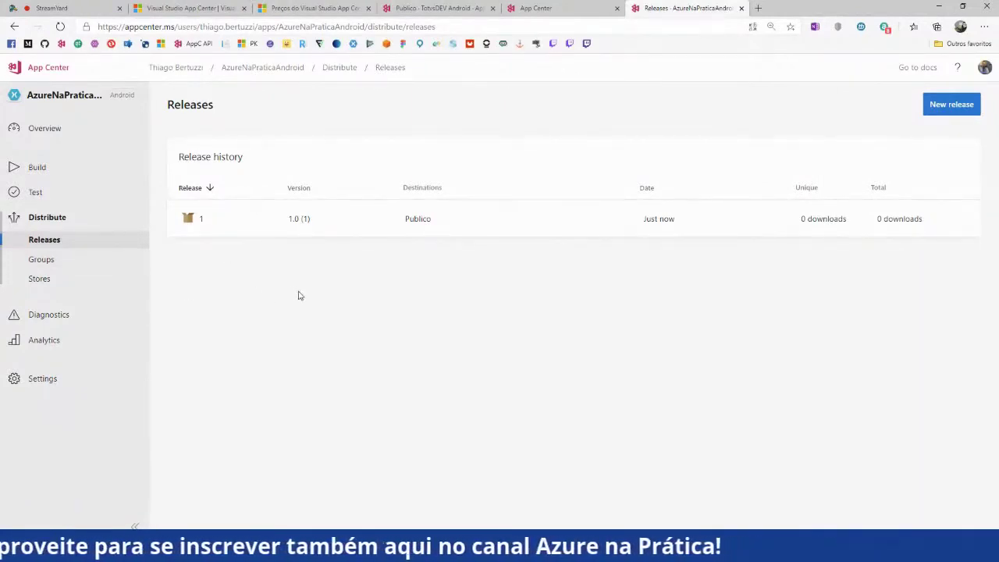
Look over the Publico group of TotvsDEV Android, then return to the account's Apps list
click(437, 8)
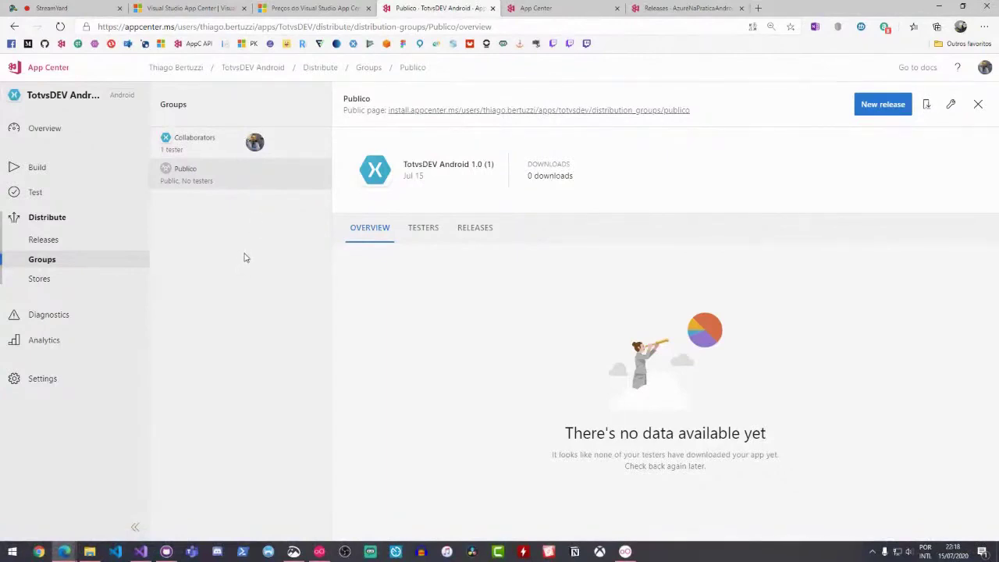
click(193, 69)
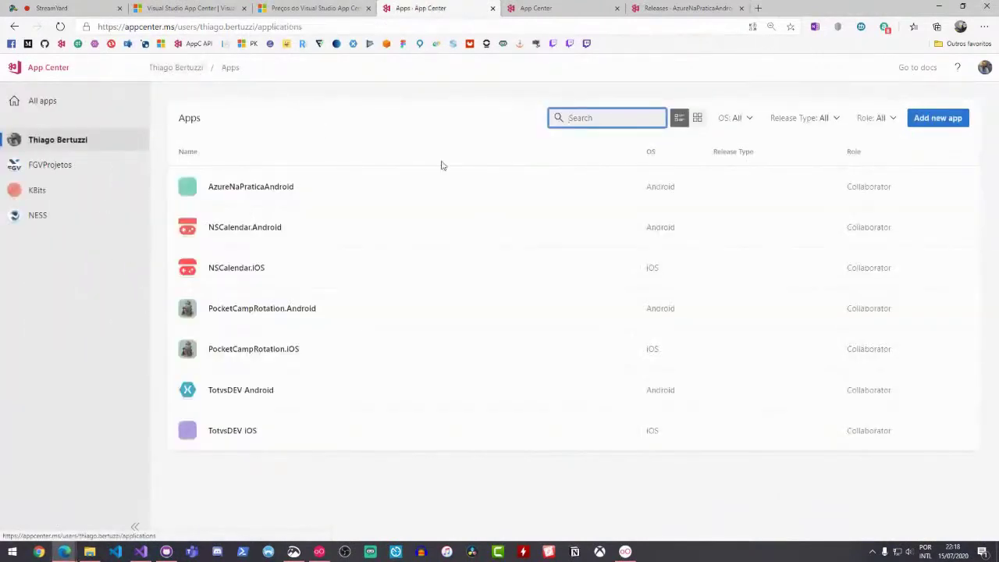
Add a new iOS app named iosSwift on the Objective-C / Swift platform
click(929, 123)
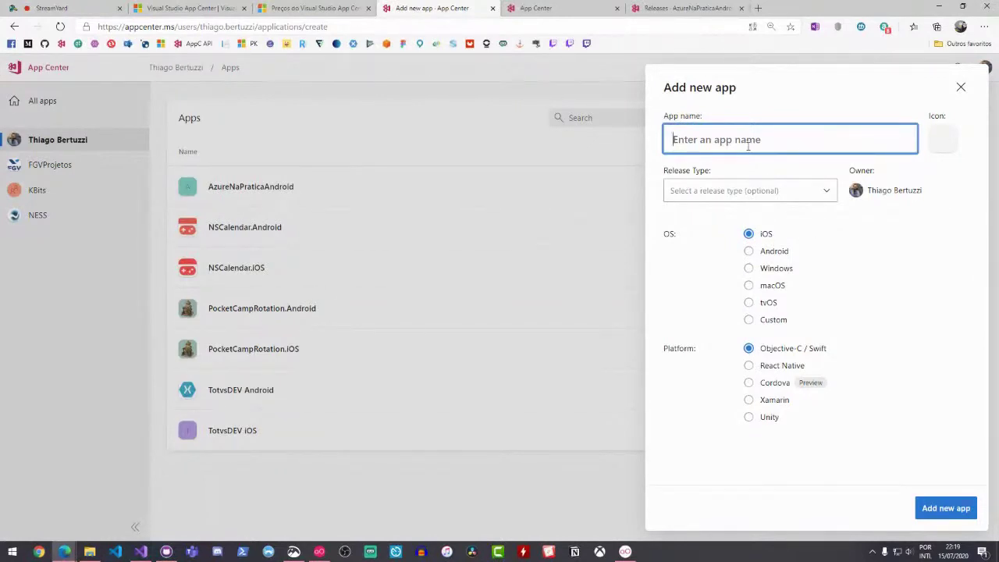
text(iosSwift)
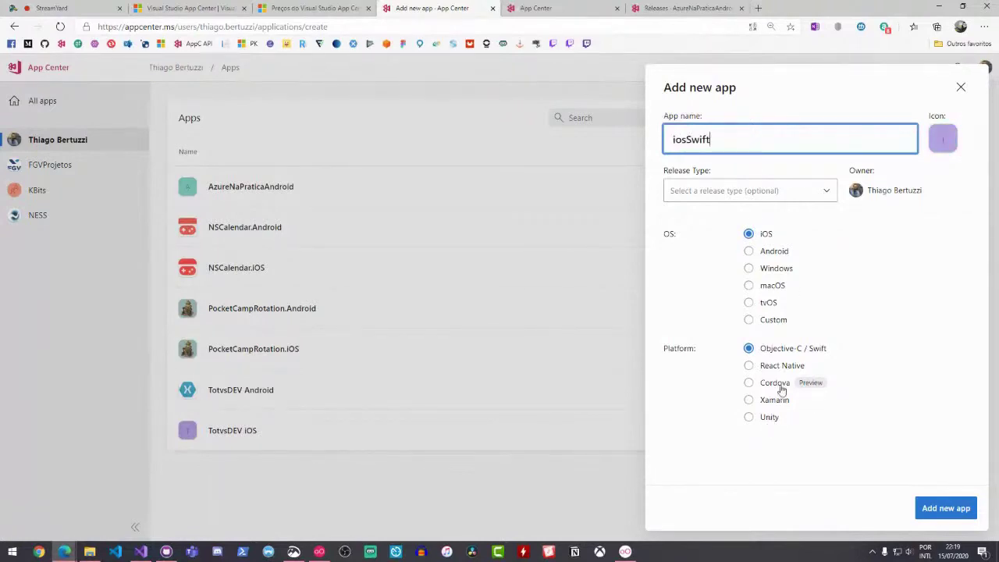
click(788, 351)
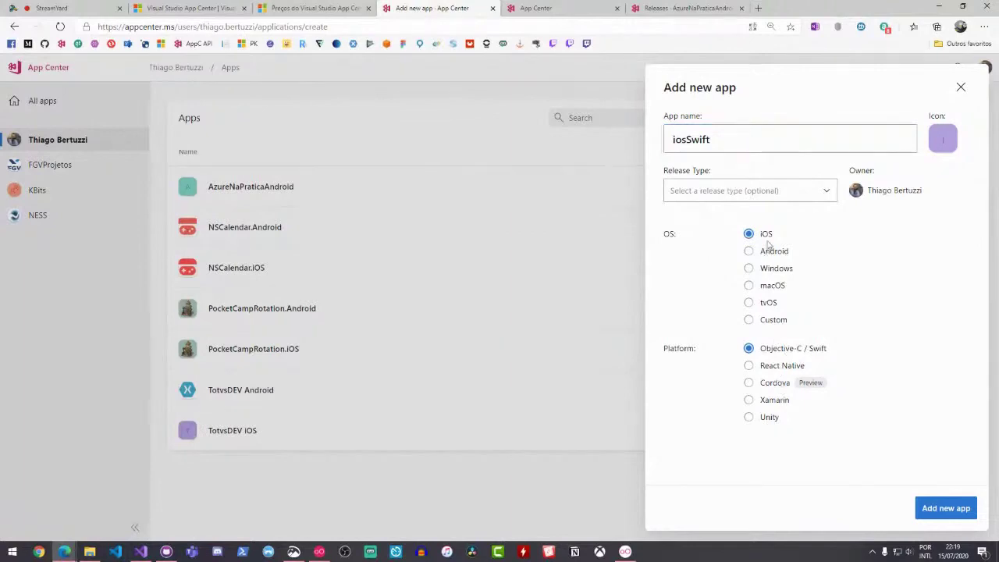
click(941, 505)
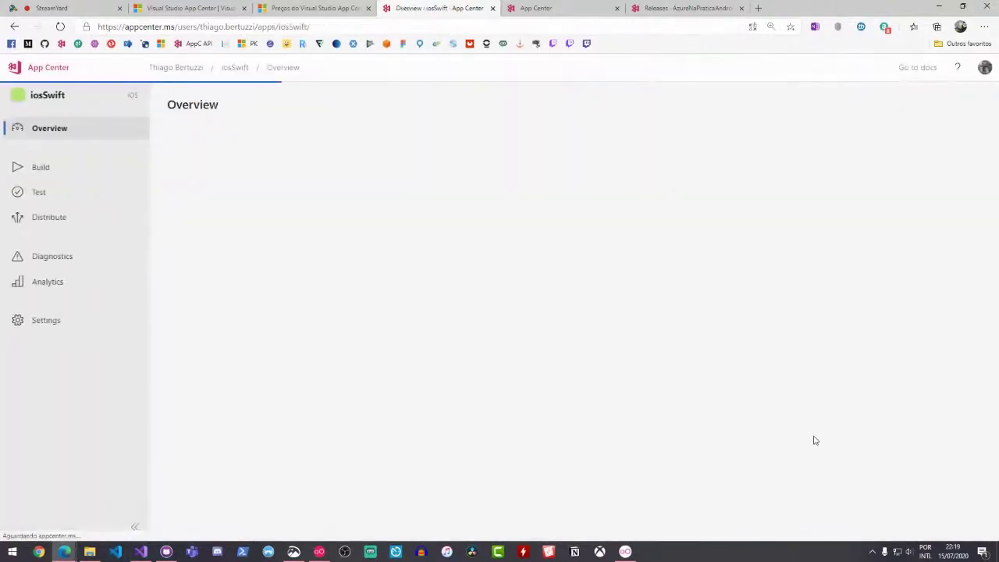
scroll(678, 384, down, 4)
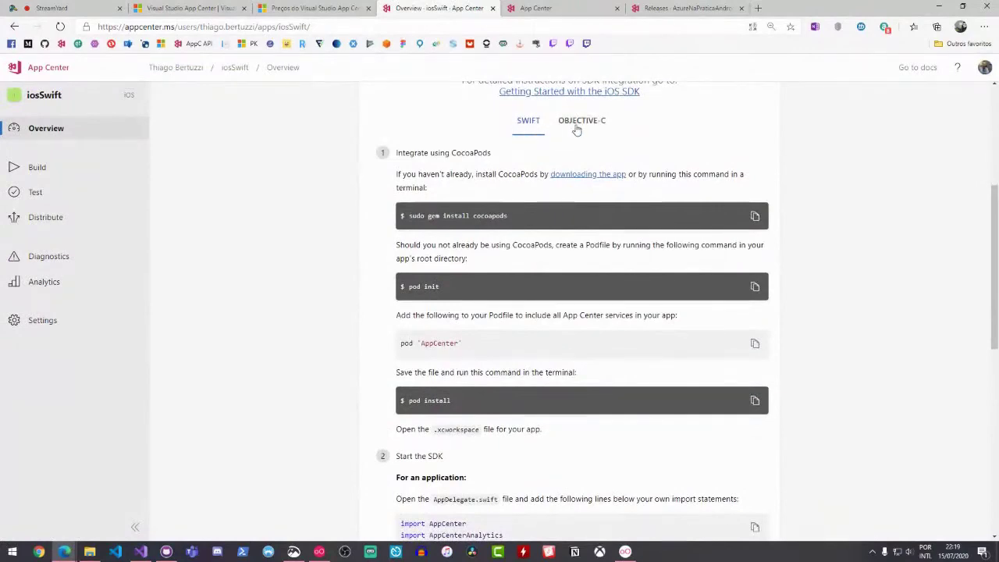
scroll(445, 224, down, 4)
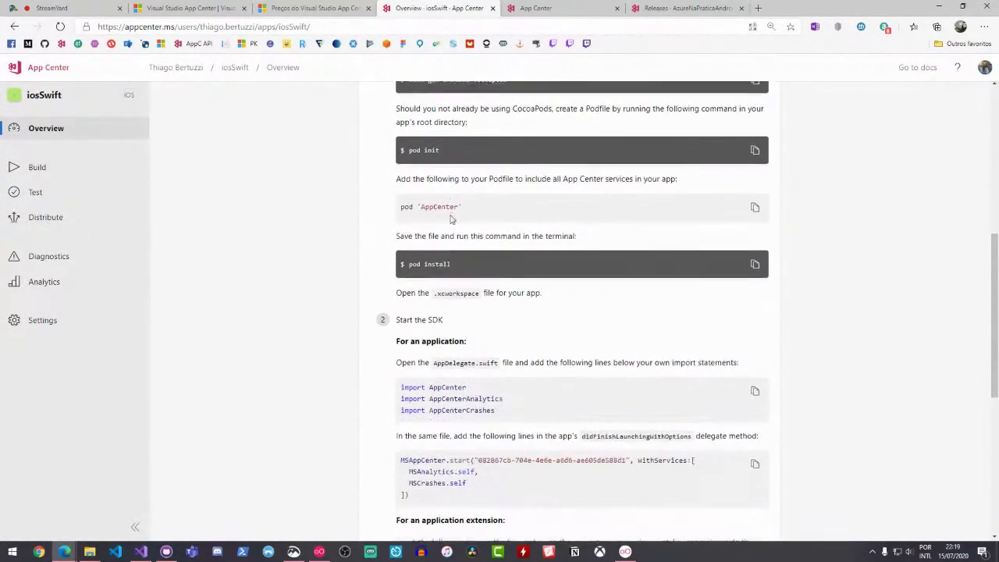
scroll(571, 208, up, 5)
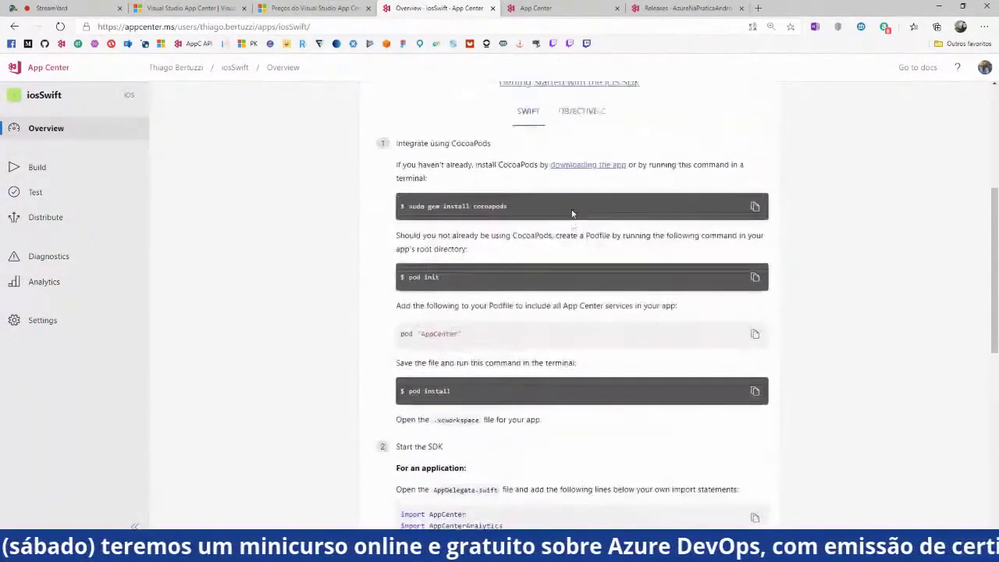
scroll(491, 268, down, 2)
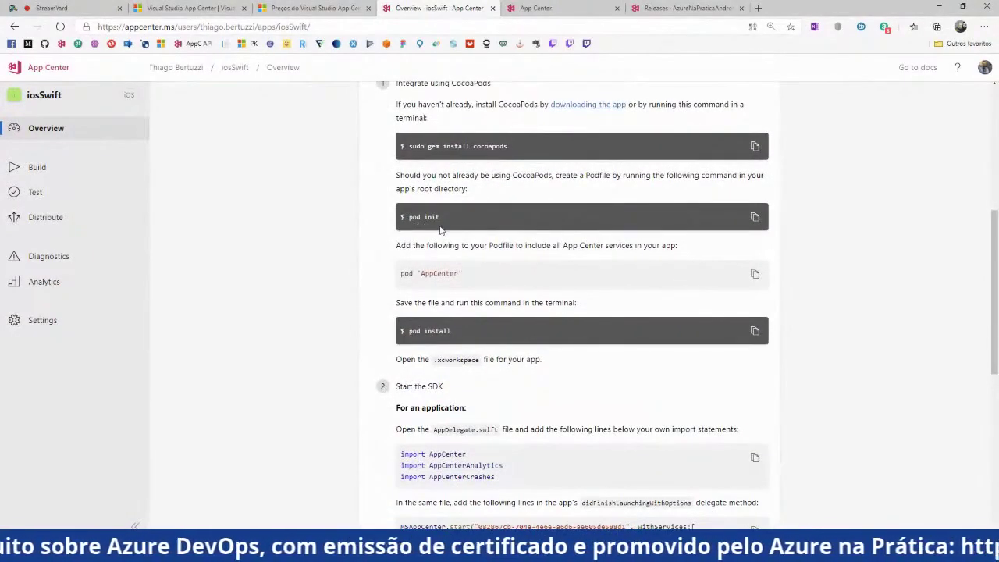
scroll(437, 234, down, 3)
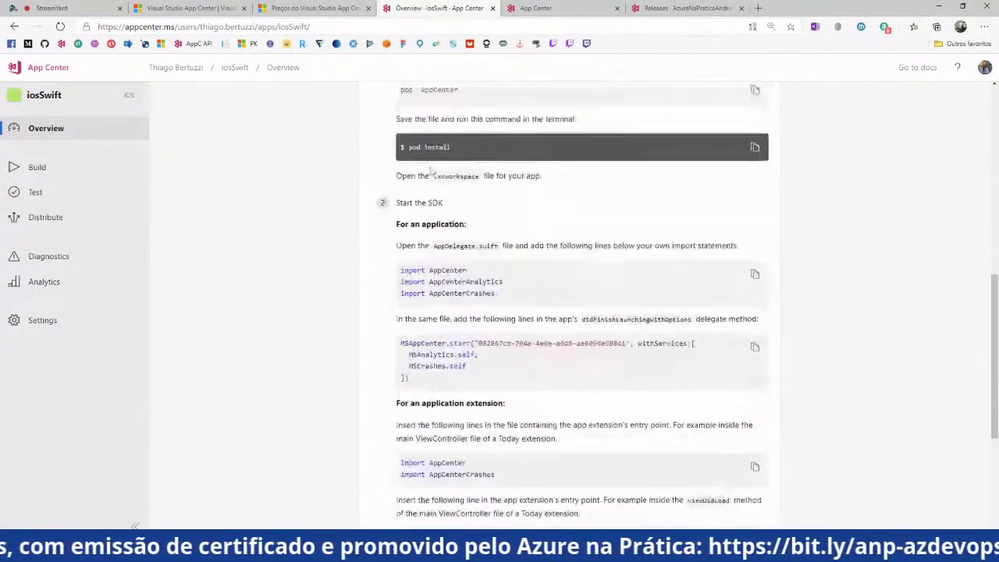
drag(401, 246, 515, 277)
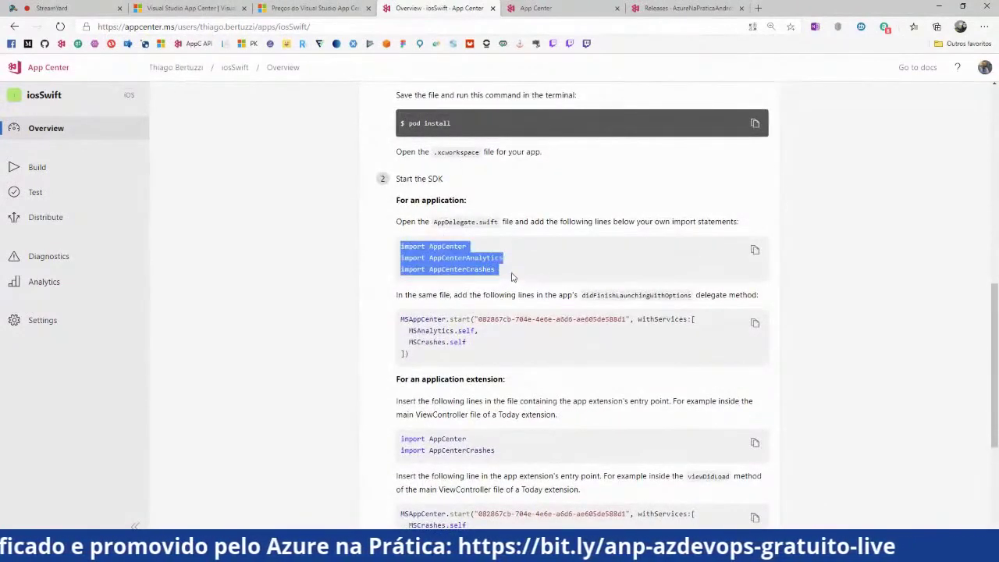
scroll(431, 298, down, 1)
drag(431, 297, 400, 250)
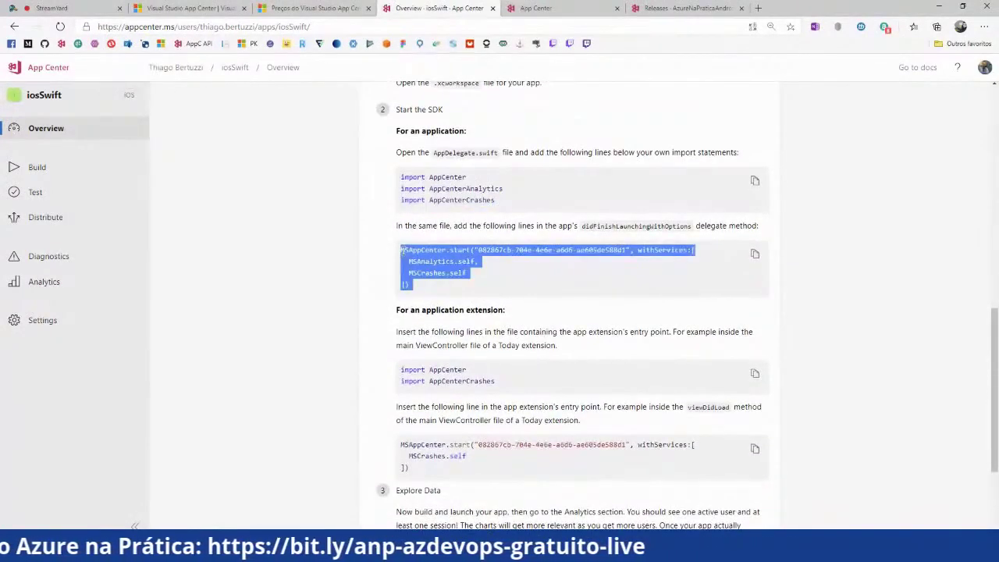
scroll(486, 259, down, 1)
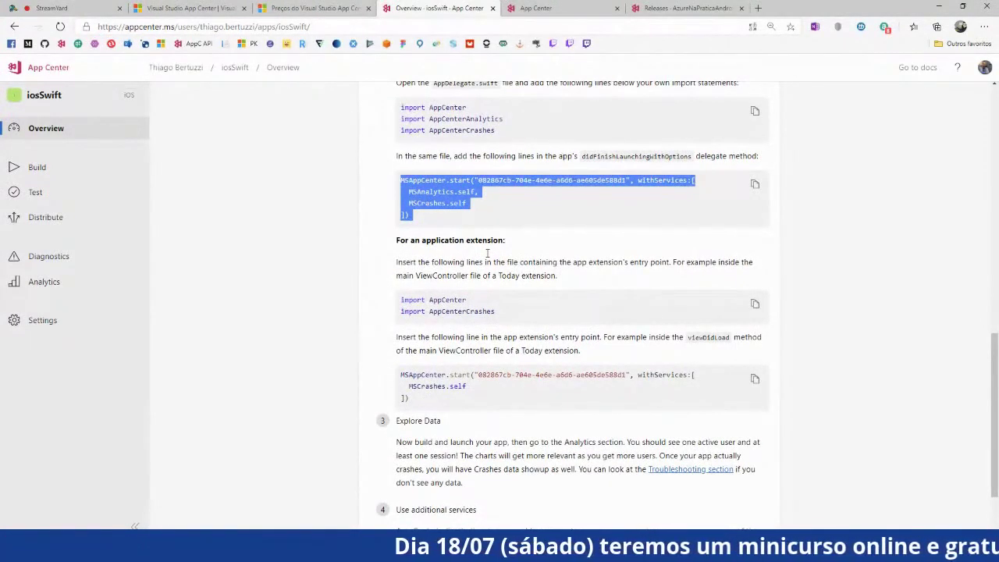
scroll(486, 252, down, 2)
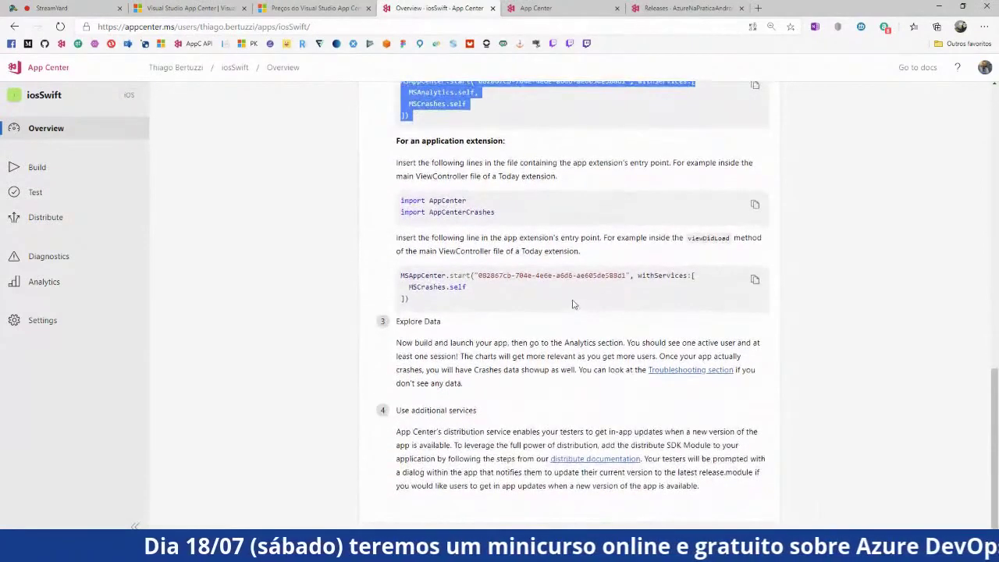
scroll(571, 298, up, 2)
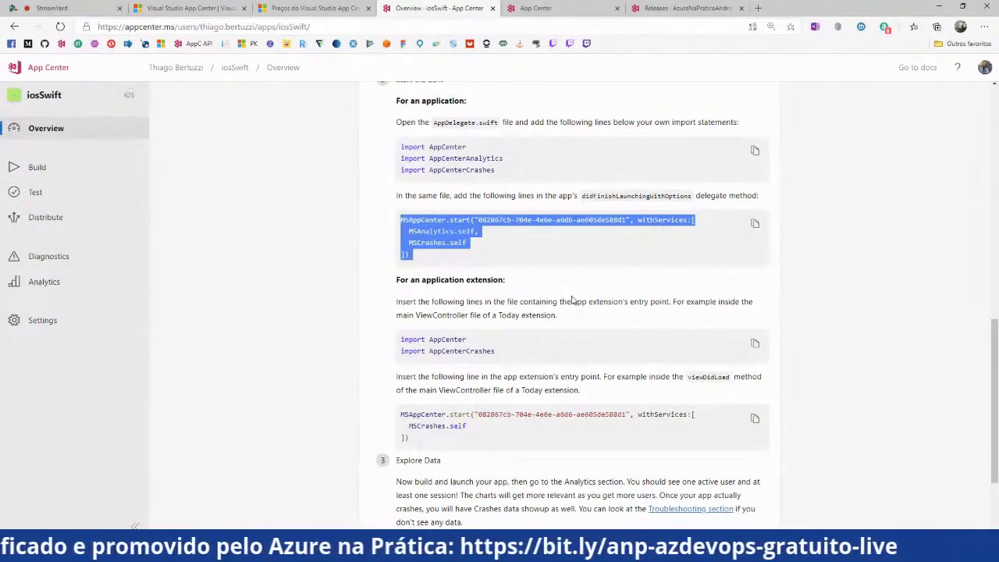
scroll(586, 291, up, 10)
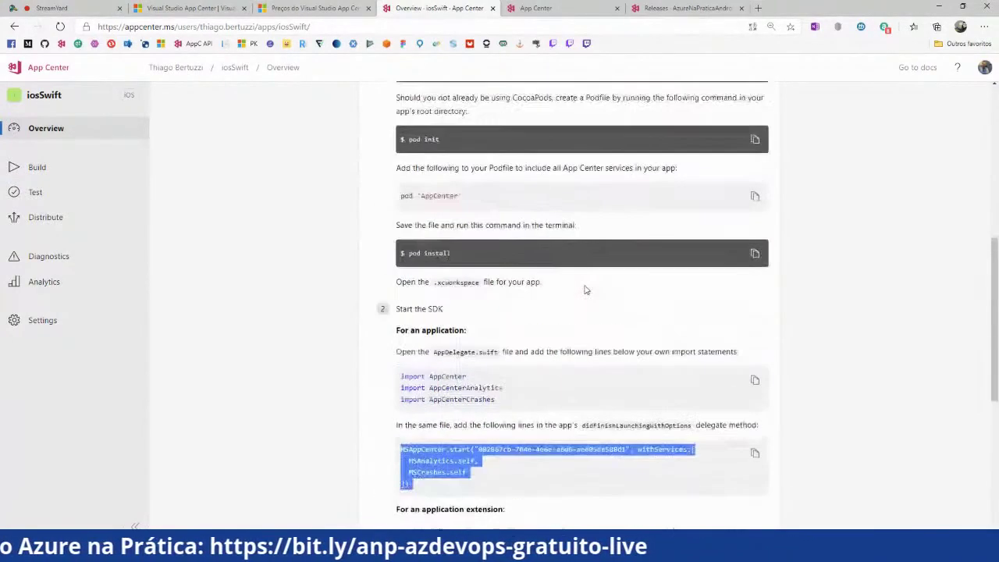
scroll(586, 290, up, 2)
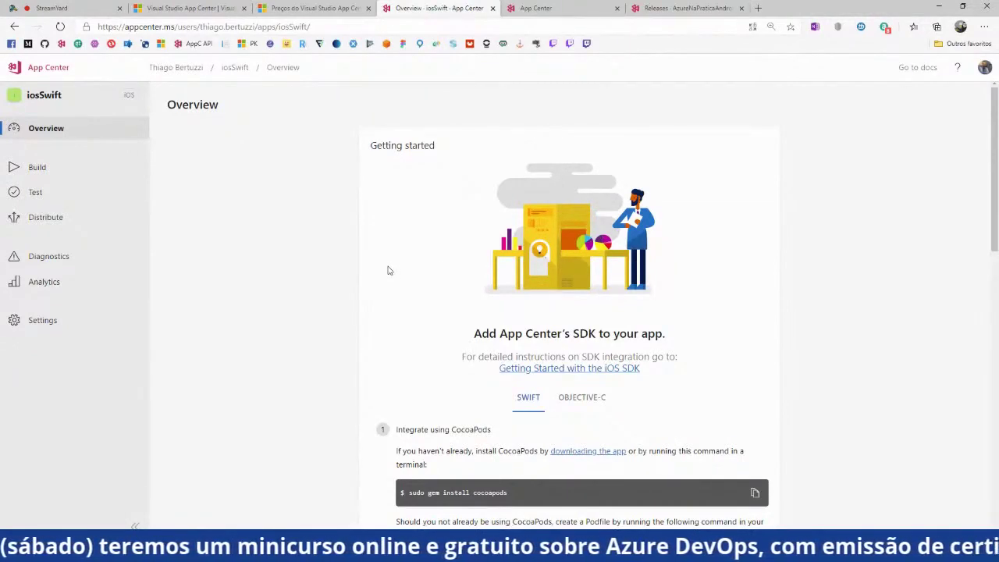
Glance at the TotvsDEV Android install page and iosSwift overview, then return to the Apps list
click(542, 8)
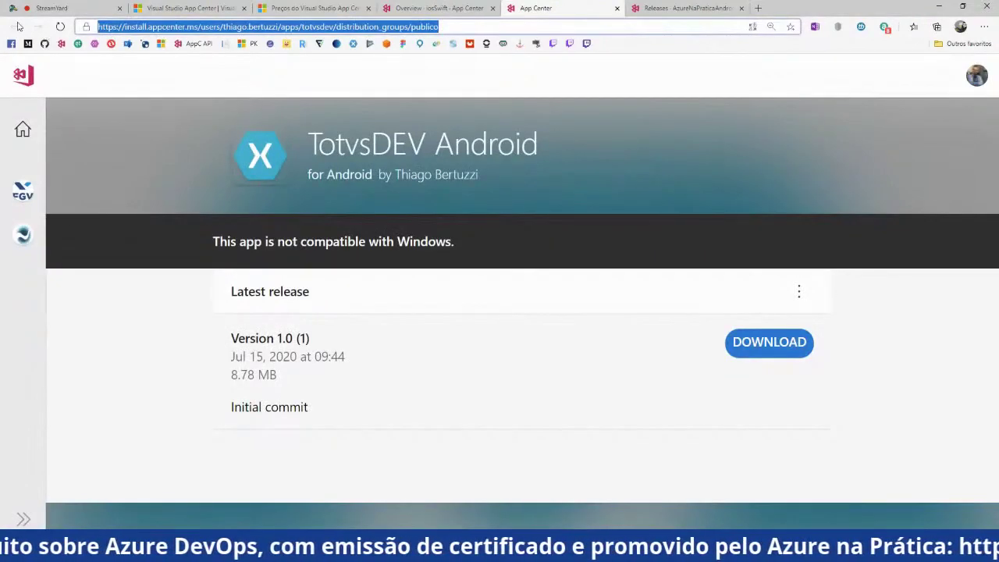
click(425, 8)
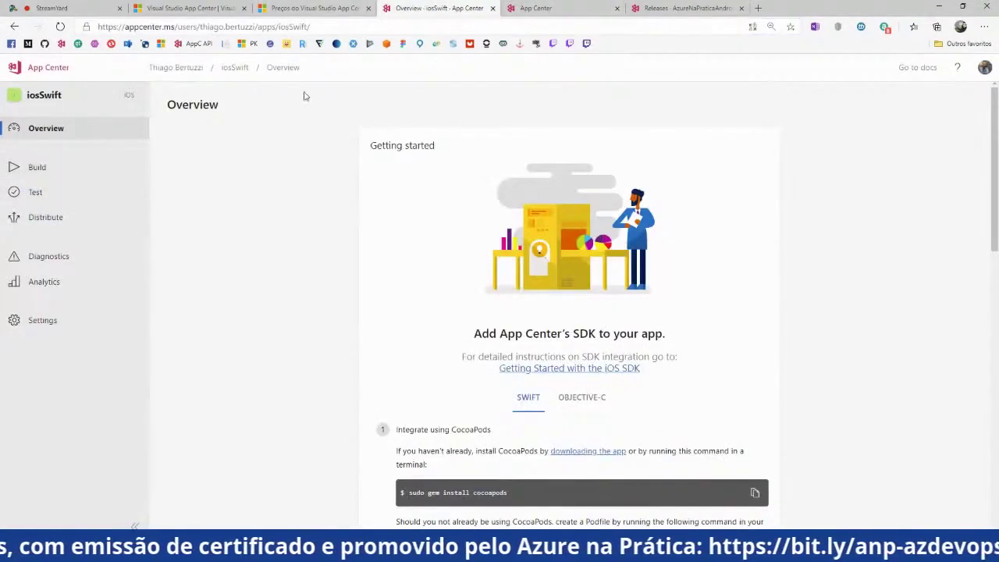
click(188, 69)
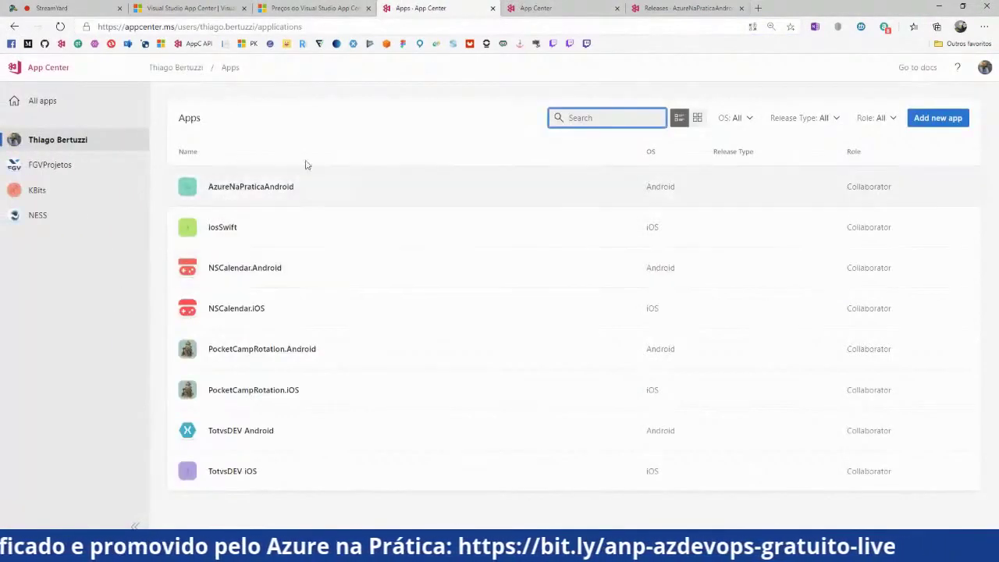
Open AzureNaPraticaAndroid, pass through Diagnostics, and reach its Analytics overview
click(281, 200)
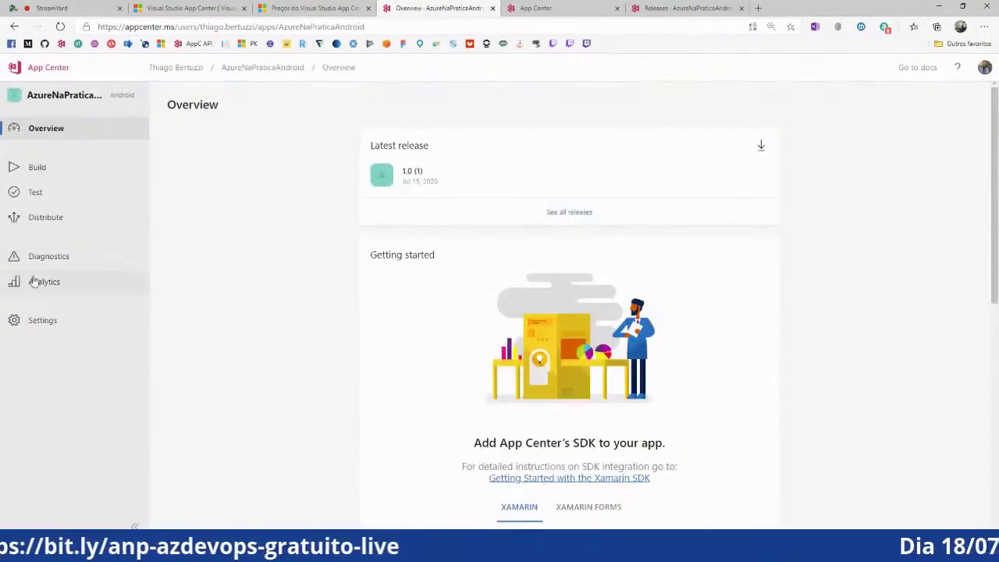
click(82, 268)
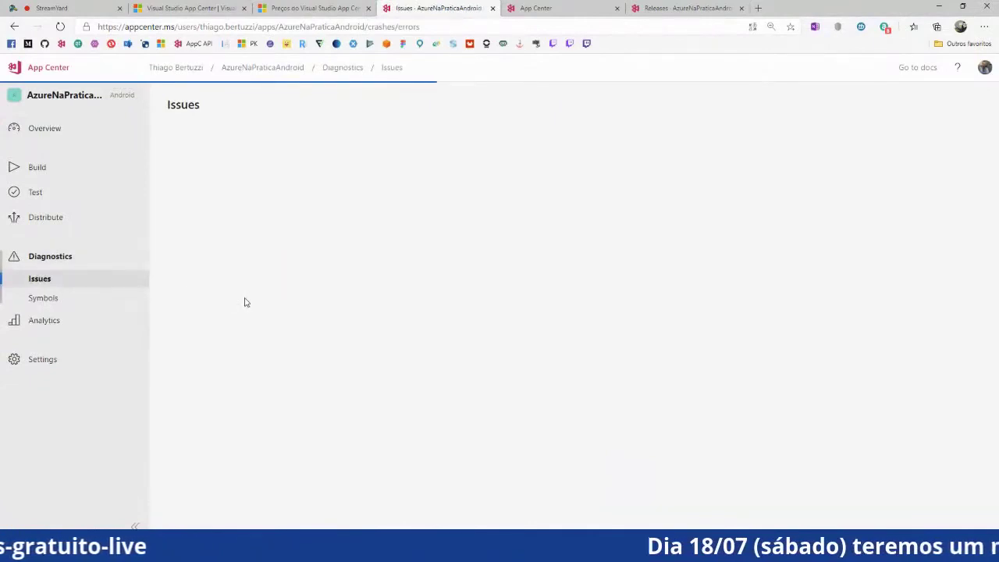
scroll(246, 302, down, 4)
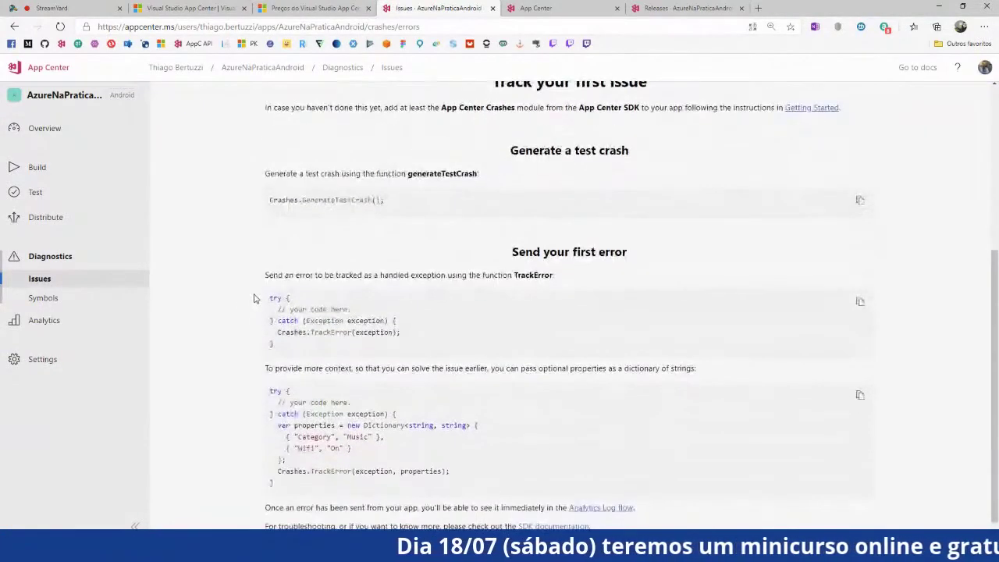
click(74, 320)
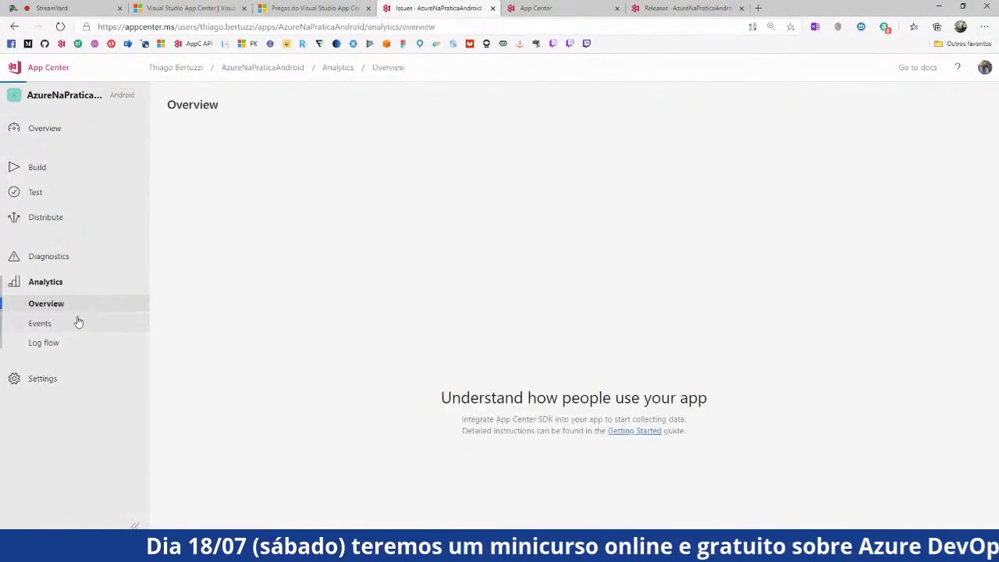